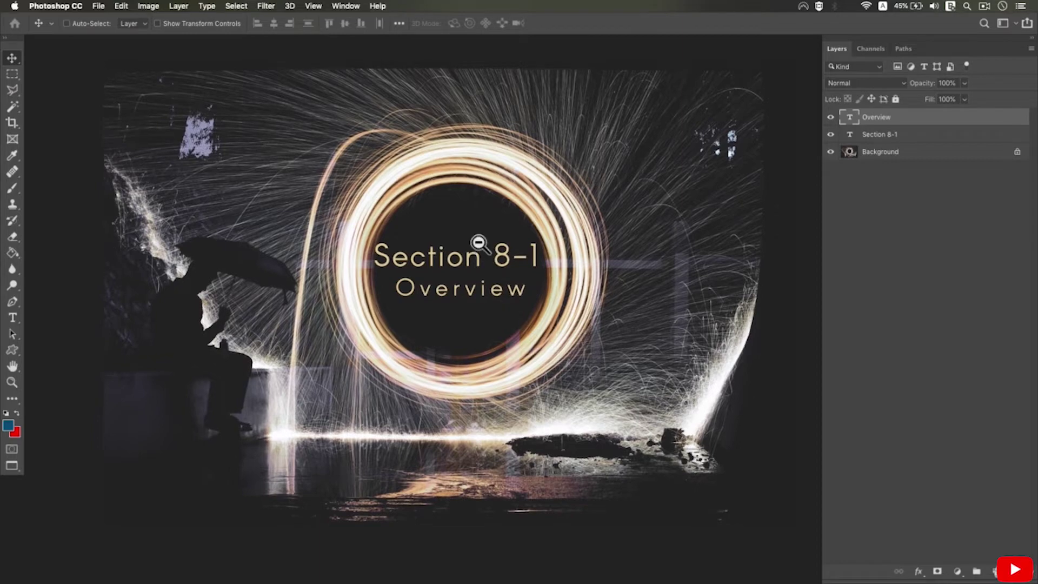
pyautogui.keyDown('alt'); pyautogui.click(478, 242); pyautogui.keyUp('alt')
pyautogui.keyDown('super'); pyautogui.click(619, 282); pyautogui.keyUp('super')
pyautogui.keyDown('super'); pyautogui.click(619, 282); pyautogui.keyUp('super')
pyautogui.keyDown('super'); pyautogui.click(619, 282); pyautogui.keyUp('super')
pyautogui.moveTo(465, 246); pyautogui.dragTo(672, 323)
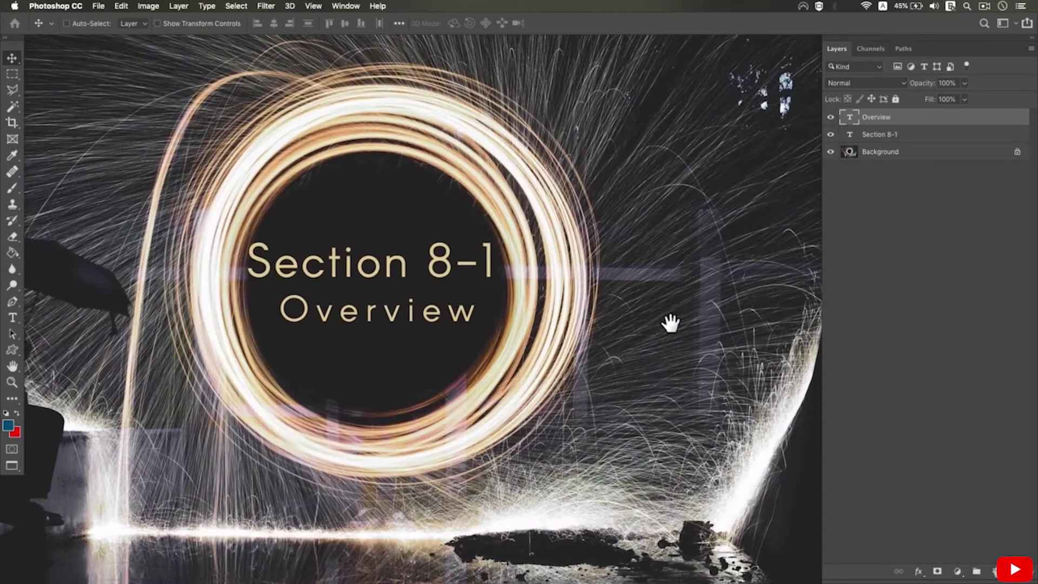
pyautogui.moveTo(493, 278); pyautogui.dragTo(543, 298)
pyautogui.keyDown('alt'); pyautogui.click(514, 289); pyautogui.keyUp('alt')
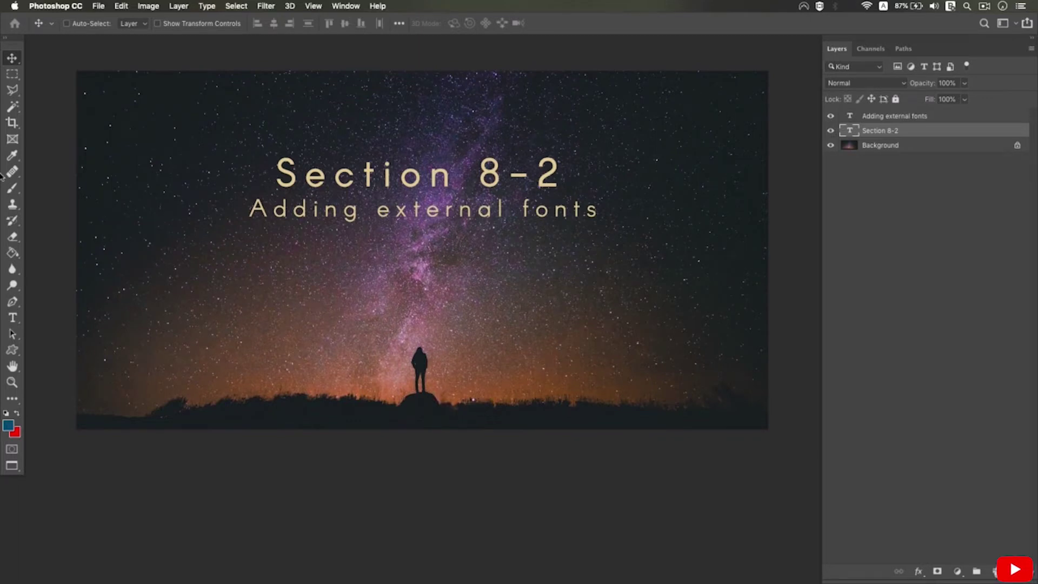
pyautogui.click(13, 317)
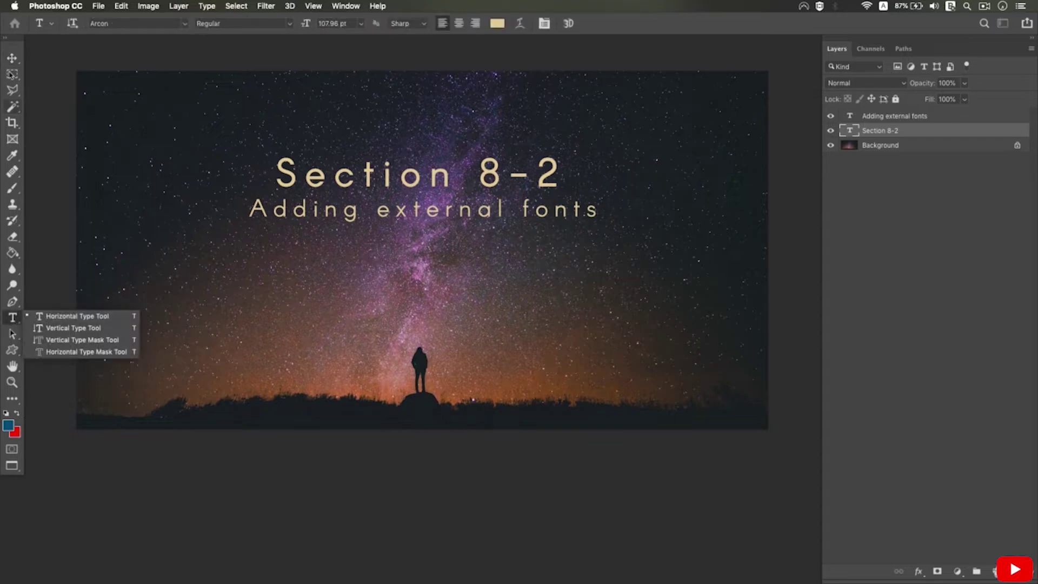
pyautogui.click(12, 58)
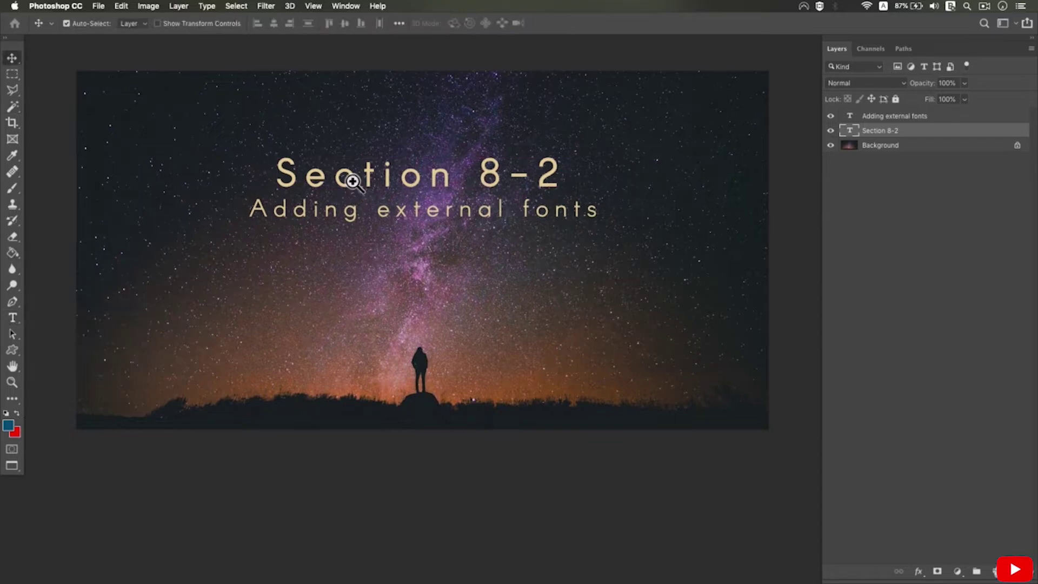
pyautogui.keyDown('super'); pyautogui.click(350, 177); pyautogui.keyUp('super')
pyautogui.keyDown('alt'); pyautogui.click(478, 180); pyautogui.keyUp('alt')
pyautogui.moveTo(512, 190); pyautogui.dragTo(467, 192)
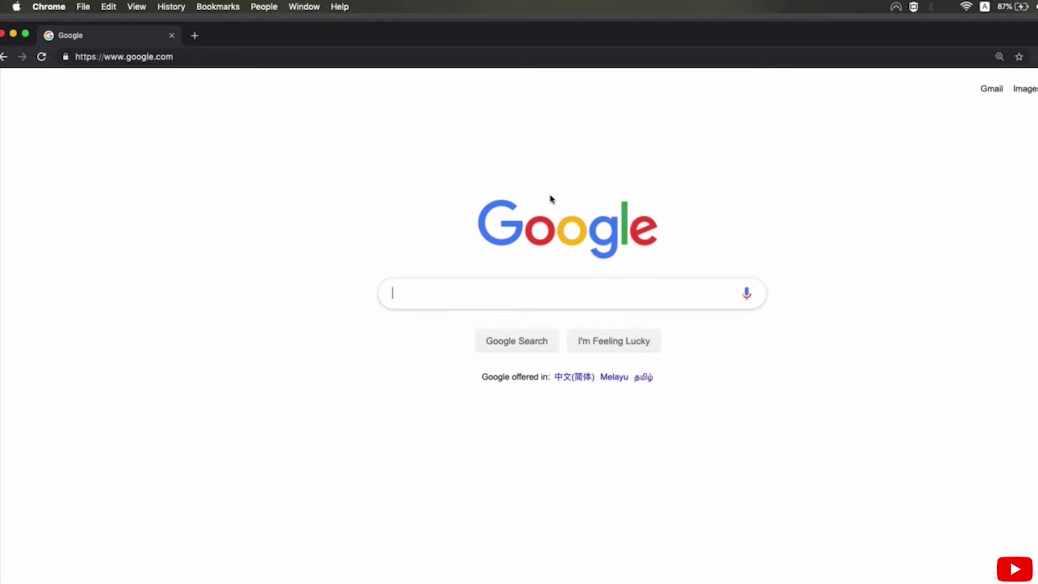
# In Chrome, search Google for "free fonts" and refine the query to "free fonts for commercial use".
pyautogui.write('fre')
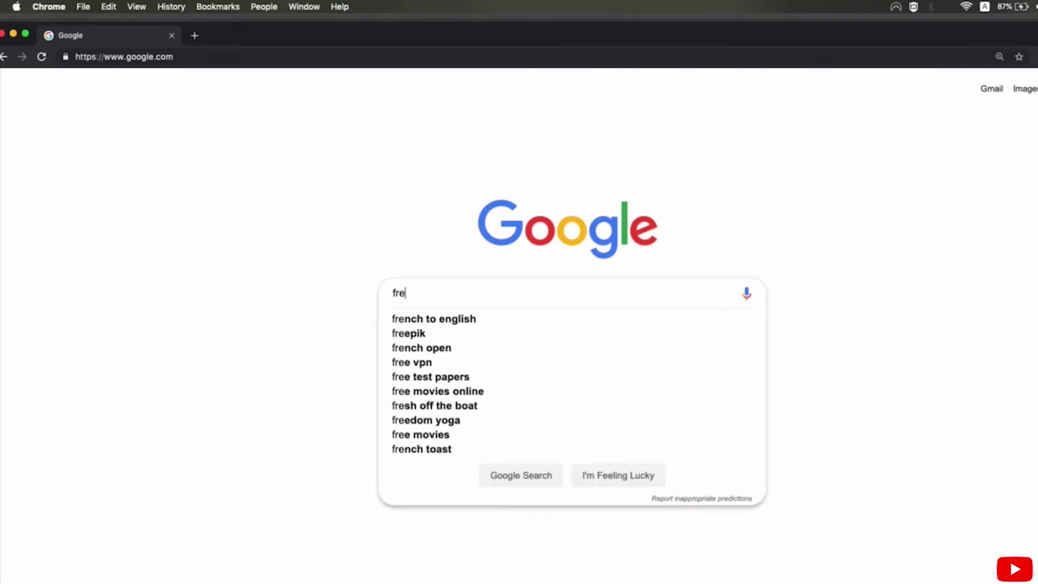
pyautogui.write('e fonts')
pyautogui.press('Return')
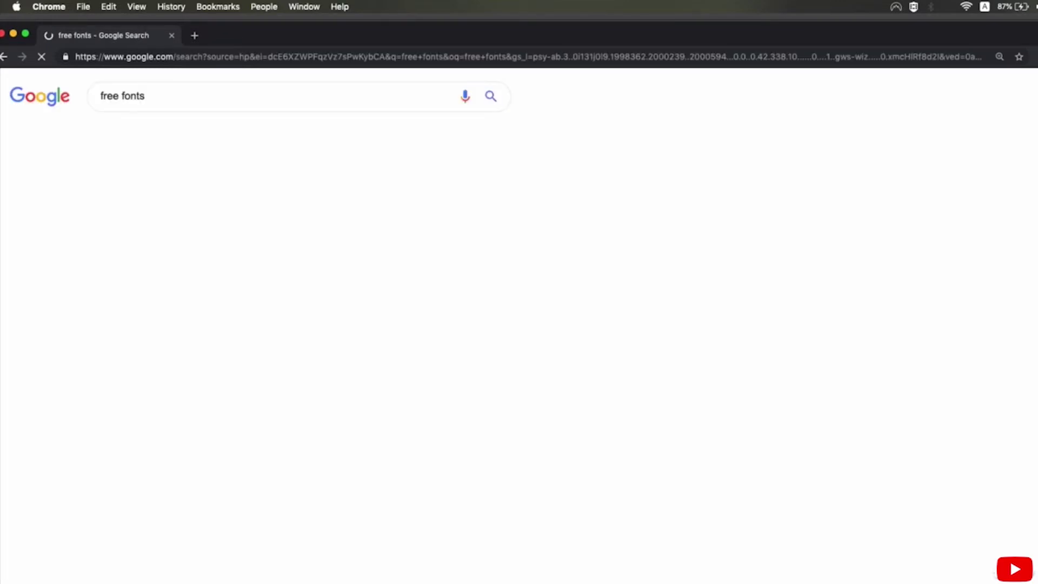
pyautogui.click(378, 110)
pyautogui.write('for commercial use')
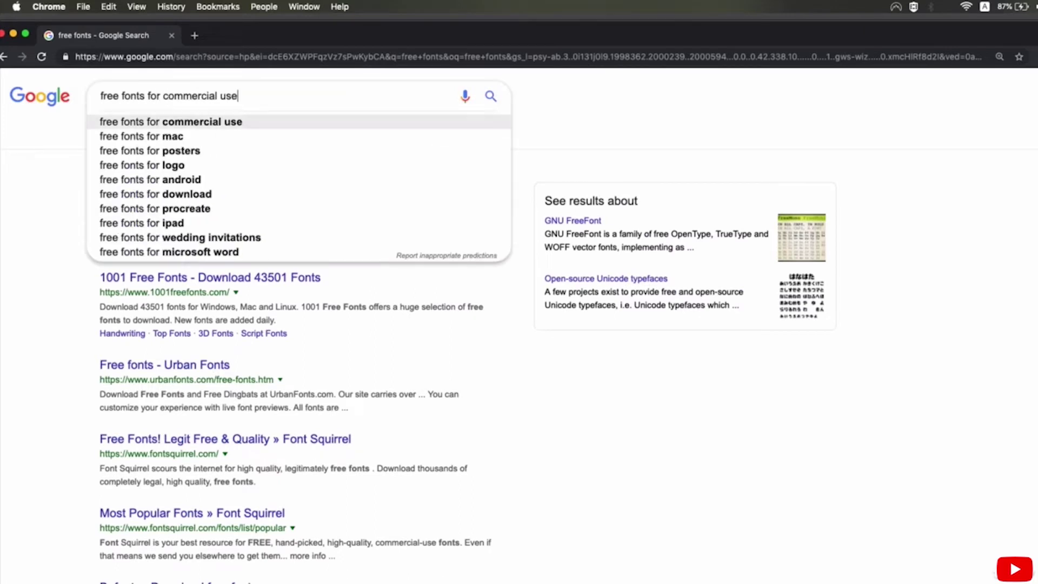
pyautogui.press('Return')
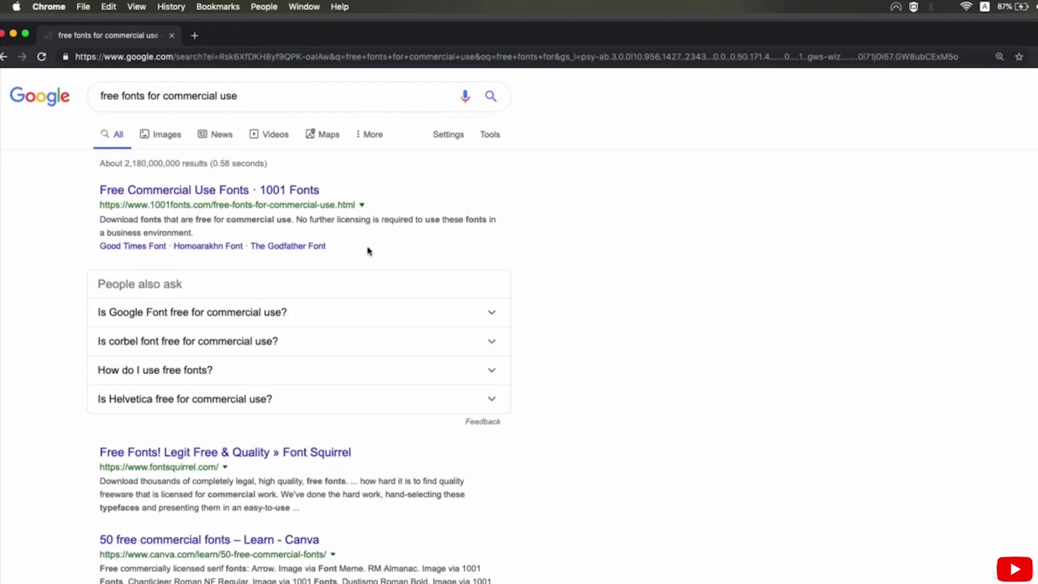
# Open the 1001 Fonts search result for free commercial use fonts and browse its font list.
pyautogui.moveTo(177, 221); pyautogui.dragTo(227, 233)
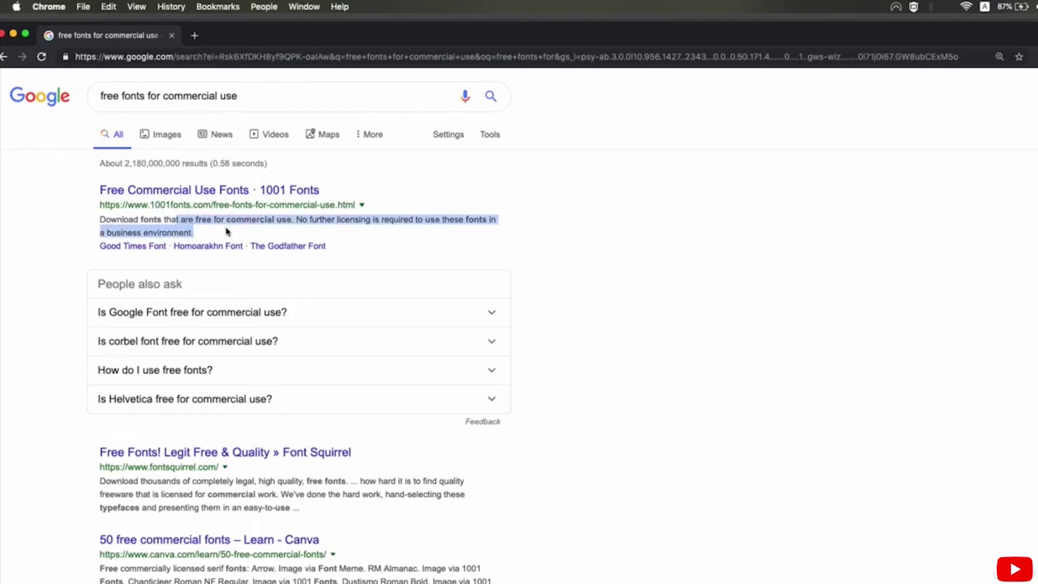
pyautogui.click(227, 232)
pyautogui.click(204, 202)
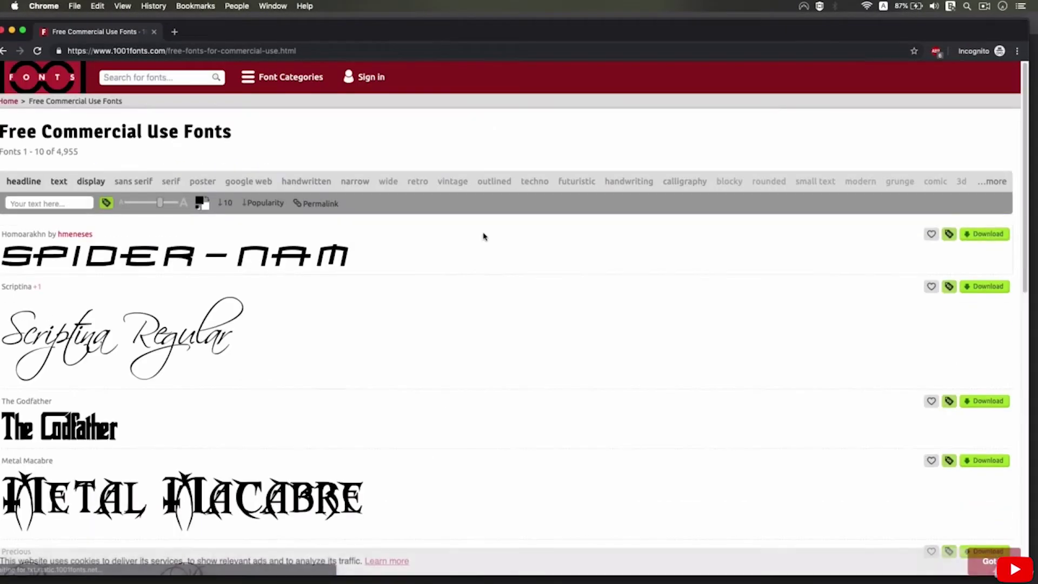
pyautogui.scroll(-3, 482, 234)
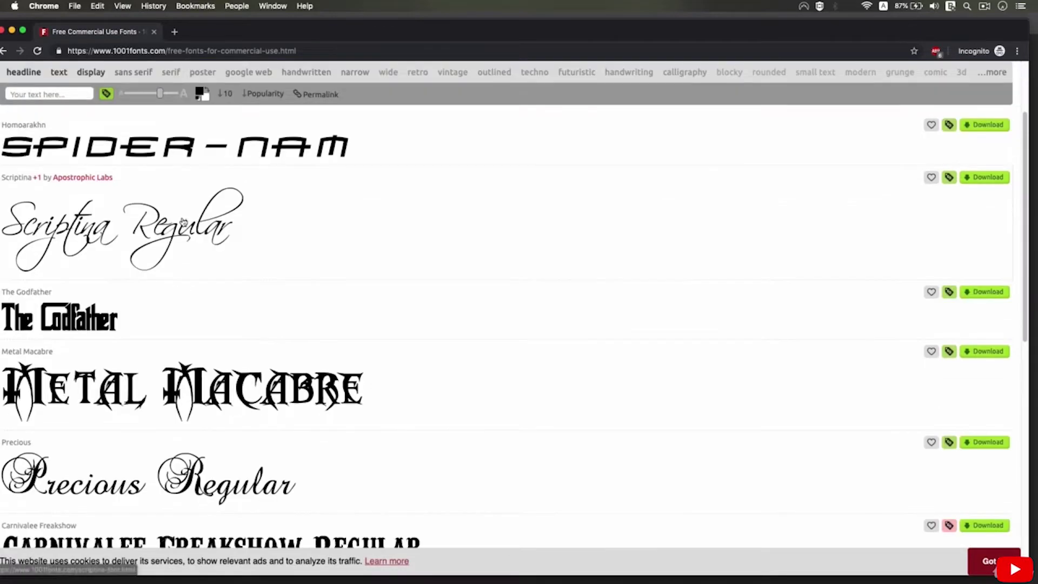
pyautogui.scroll(-10, 246, 209)
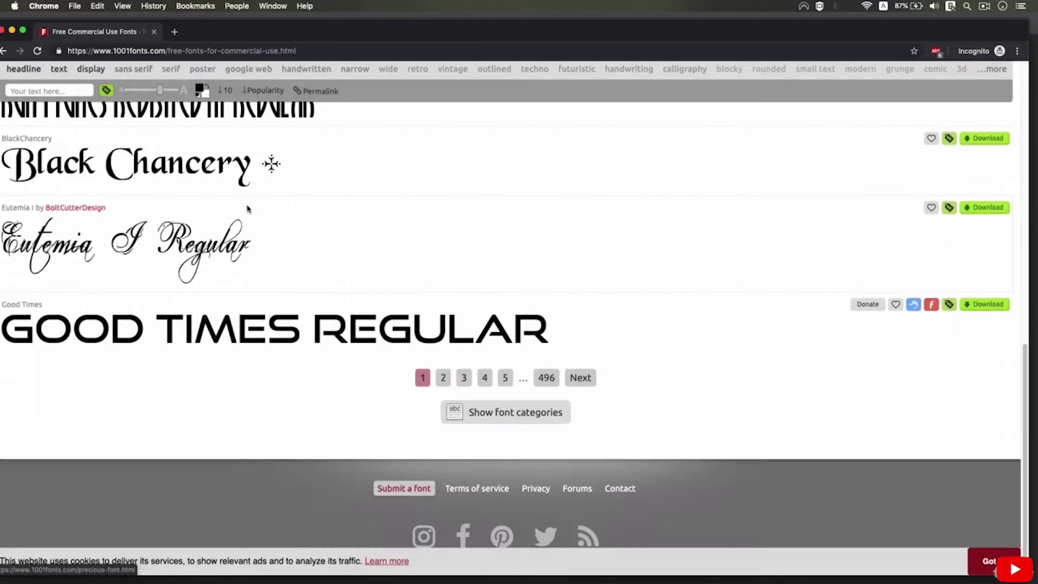
pyautogui.scroll(4, 248, 209)
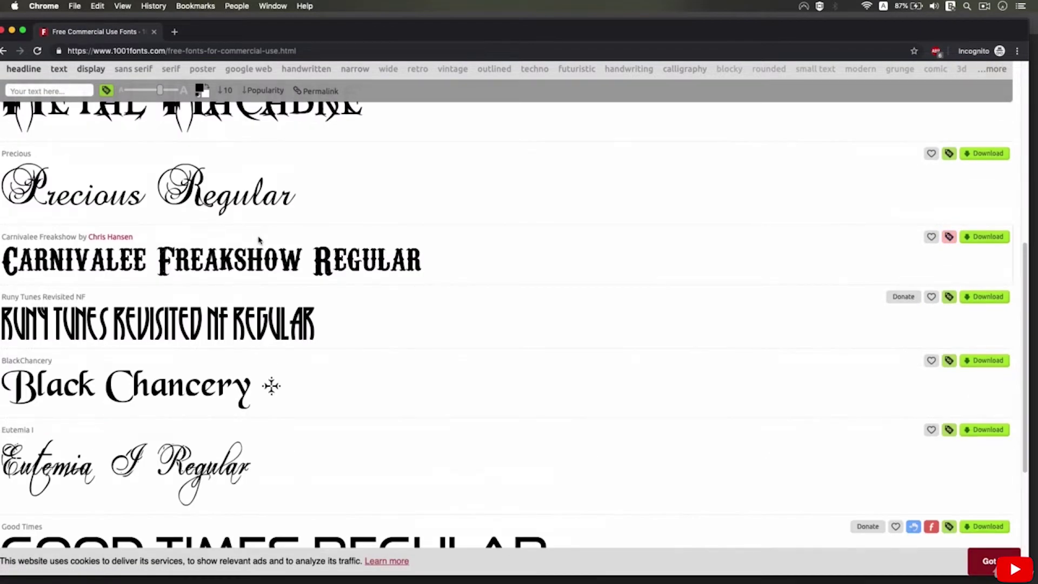
pyautogui.scroll(5, 260, 240)
pyautogui.scroll(2, 261, 241)
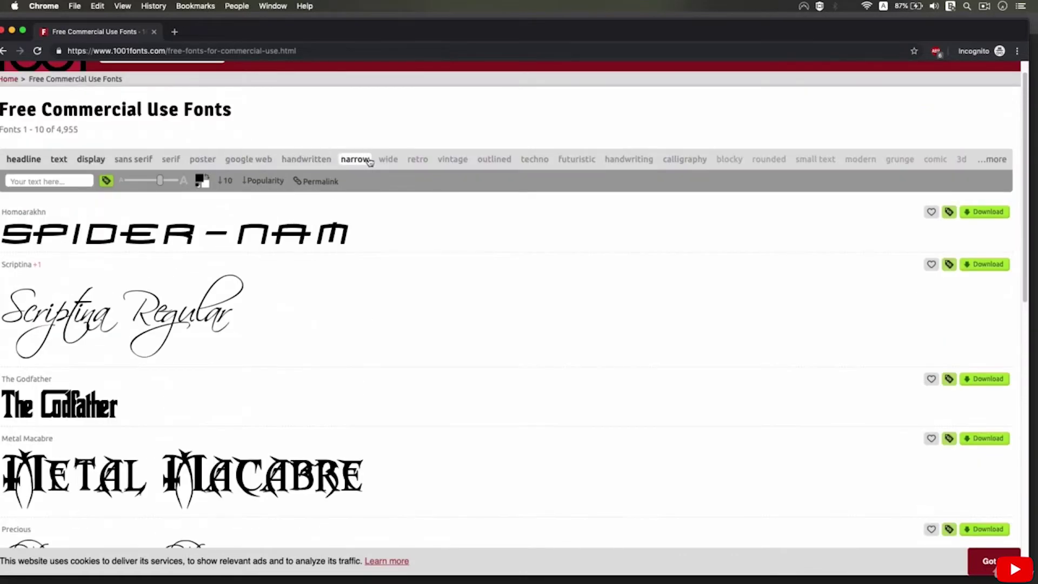
# Preview the listed commercial use fonts with the sample text "Today".
pyautogui.click(45, 183)
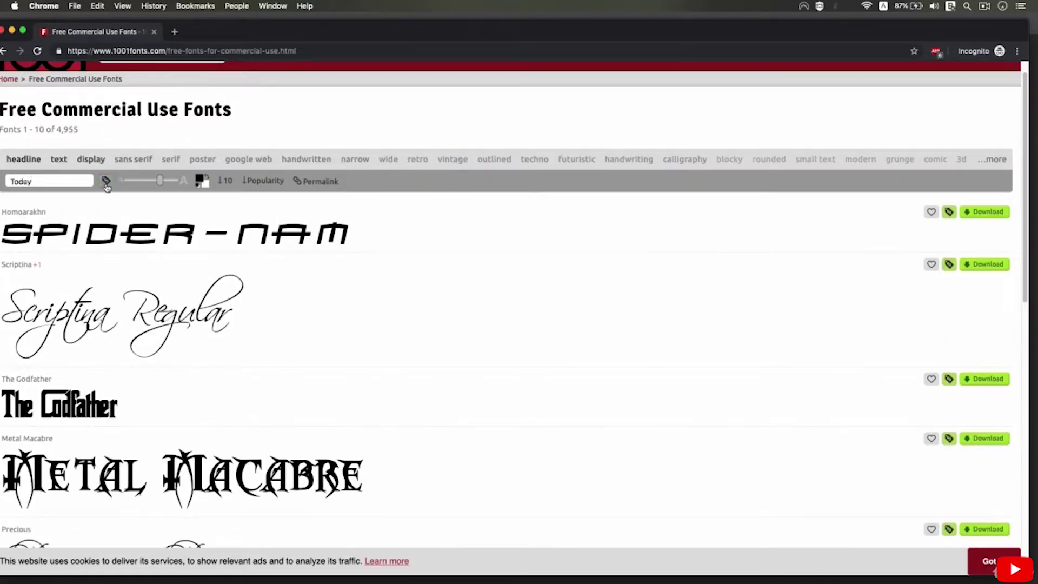
pyautogui.scroll(-2, 135, 225)
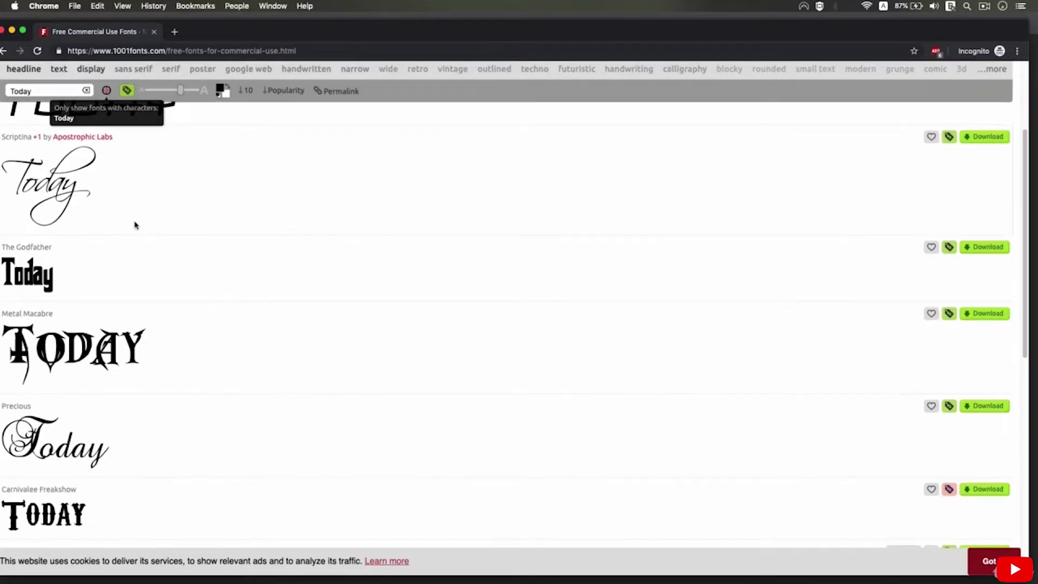
pyautogui.scroll(2, 138, 227)
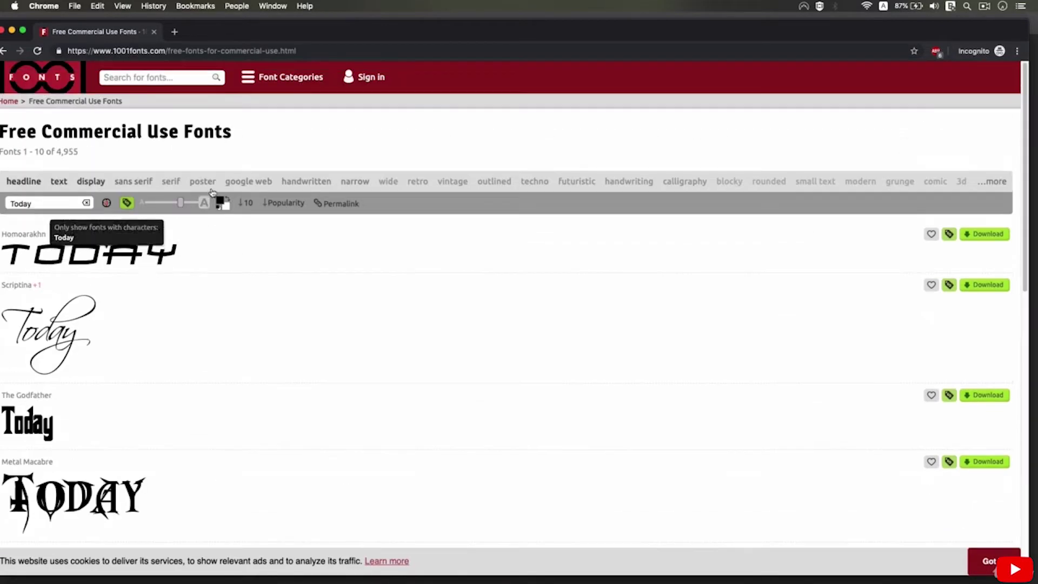
# Open dafont.com in a new browser tab and look through its recently added fonts.
pyautogui.click(174, 30)
pyautogui.write('dafont.com')
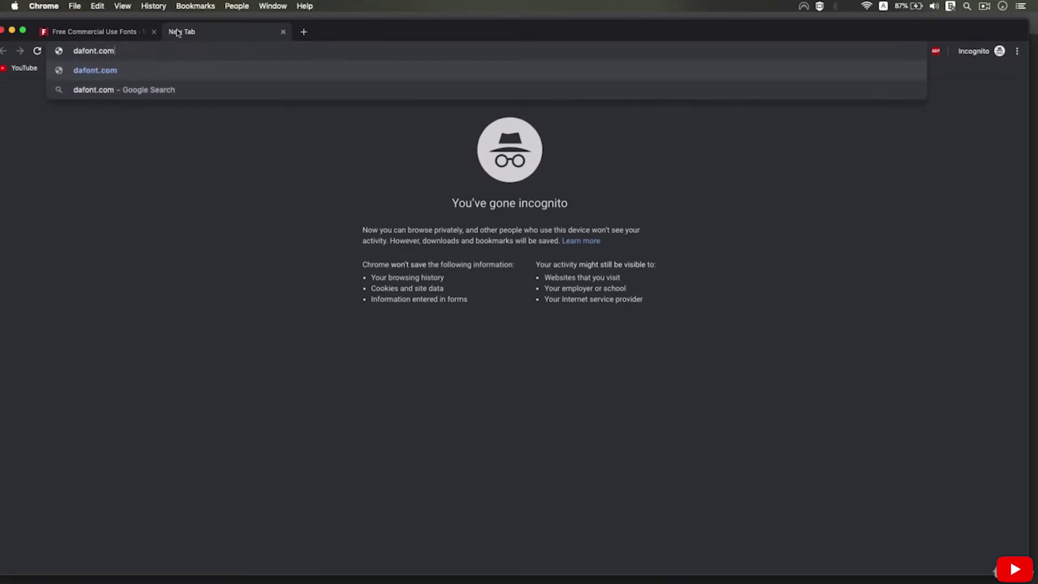
pyautogui.press('Return')
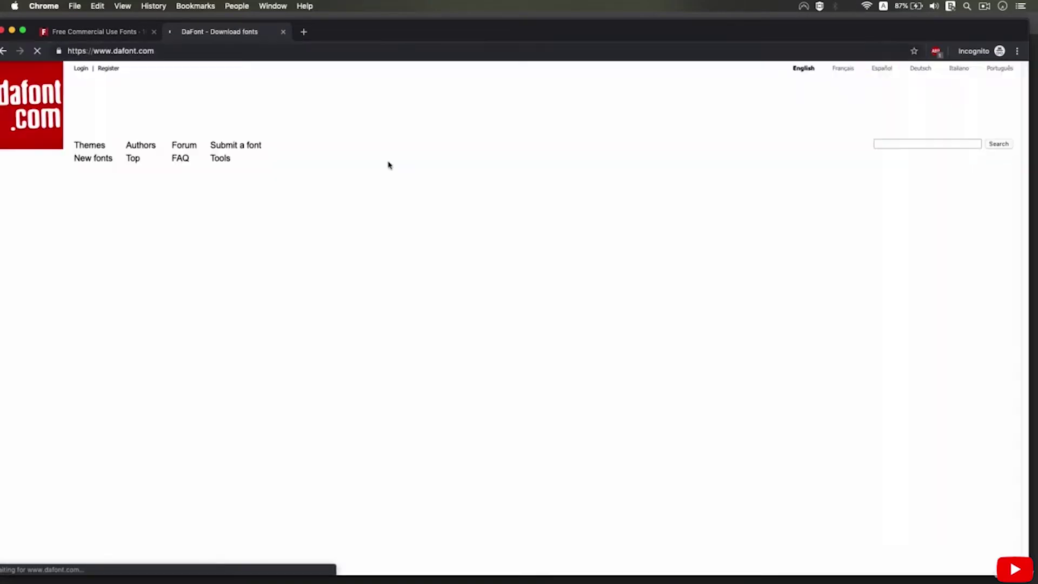
pyautogui.scroll(-2, 435, 236)
pyautogui.scroll(-5, 431, 235)
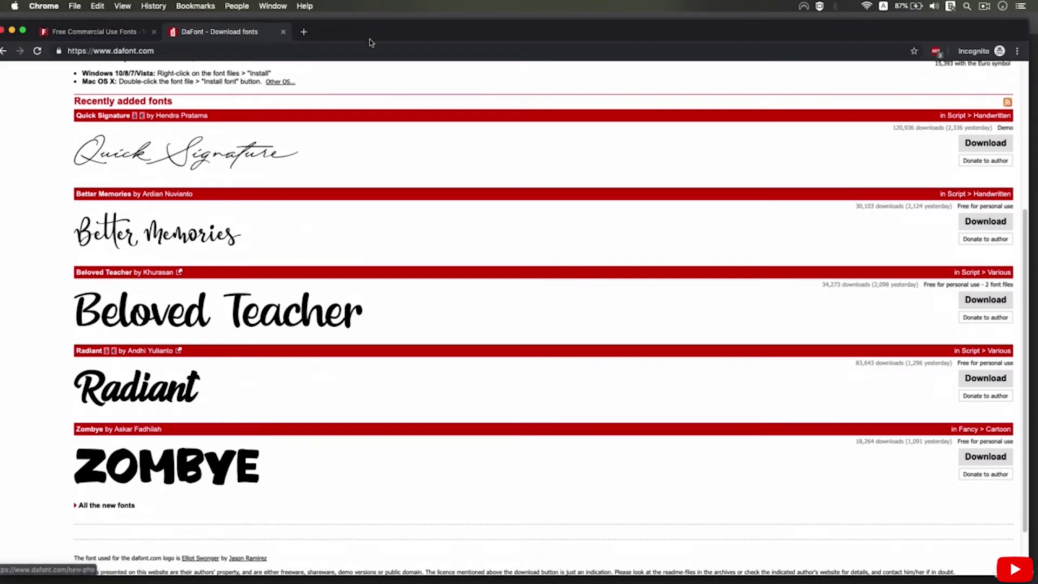
# Return to the 1001 Fonts list and check the licence tags of the listed fonts for commercial or personal use.
pyautogui.click(103, 32)
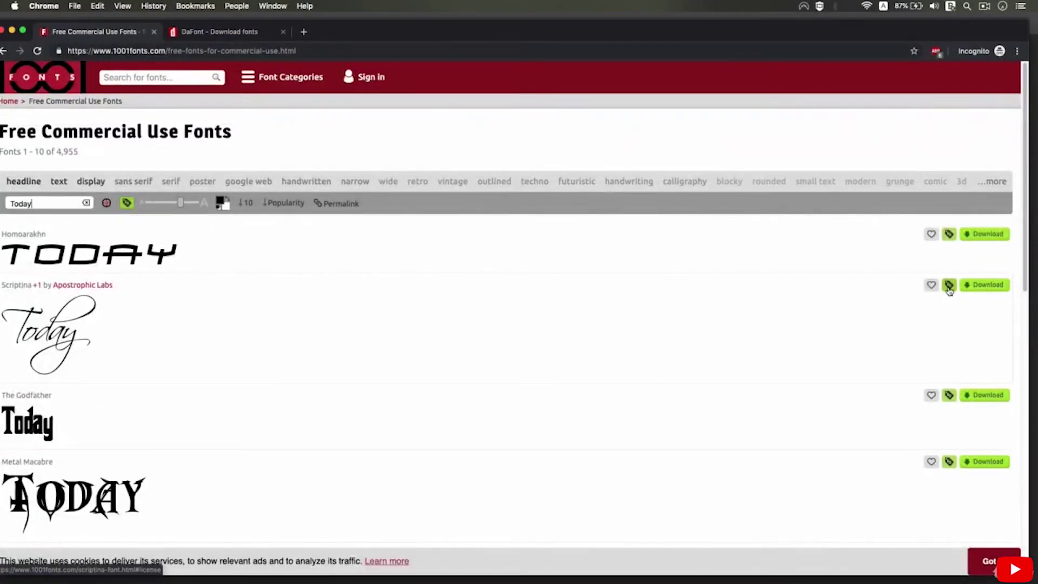
pyautogui.moveTo(949, 291)
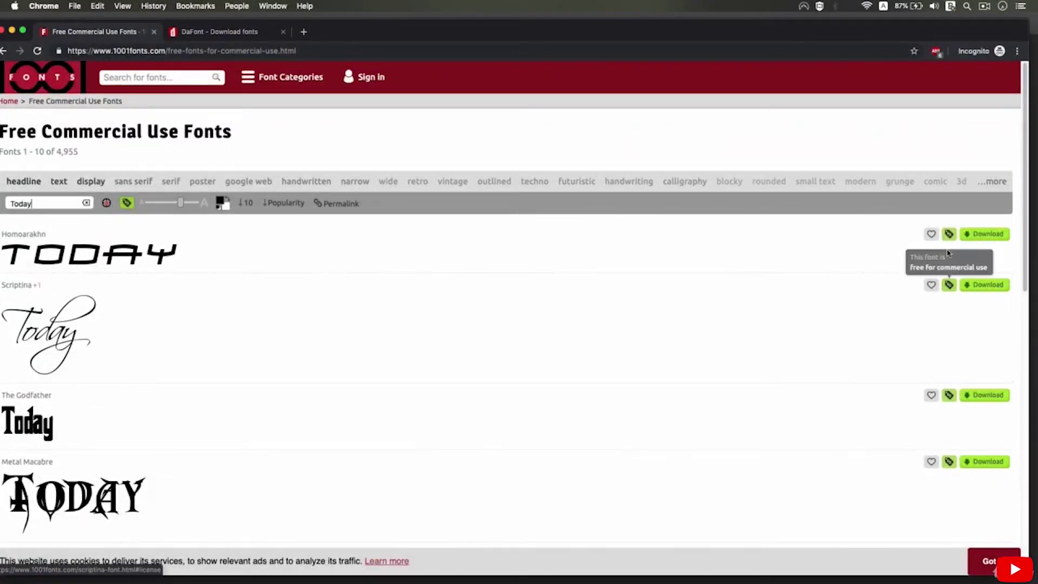
pyautogui.moveTo(948, 239)
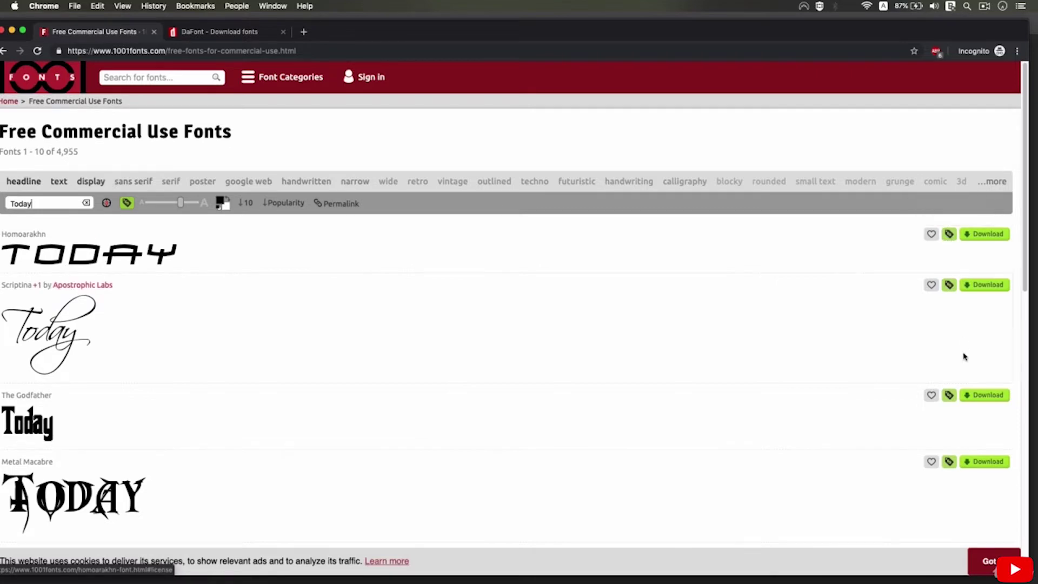
pyautogui.scroll(-15, 965, 357)
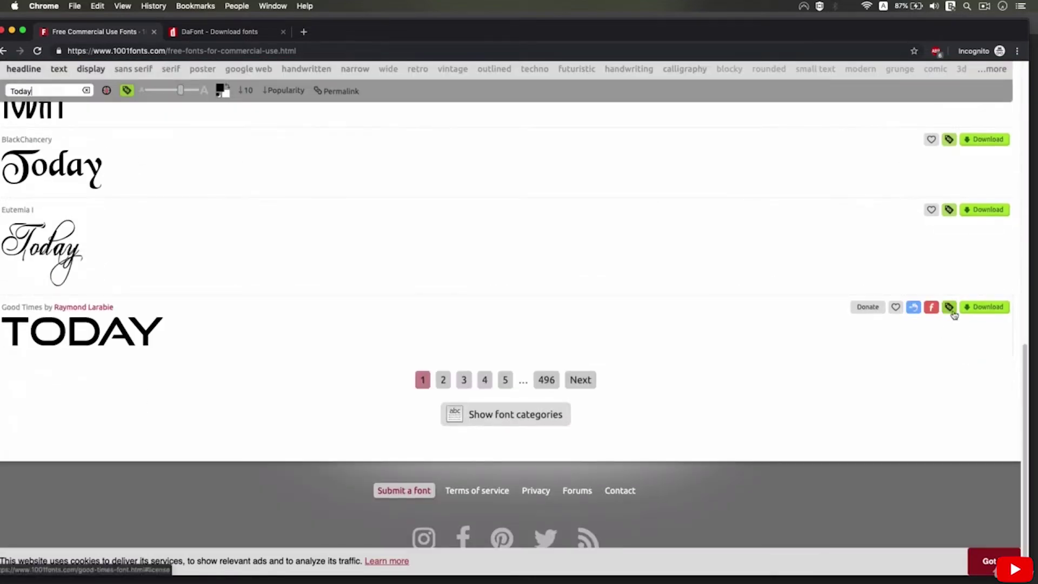
pyautogui.scroll(4, 943, 309)
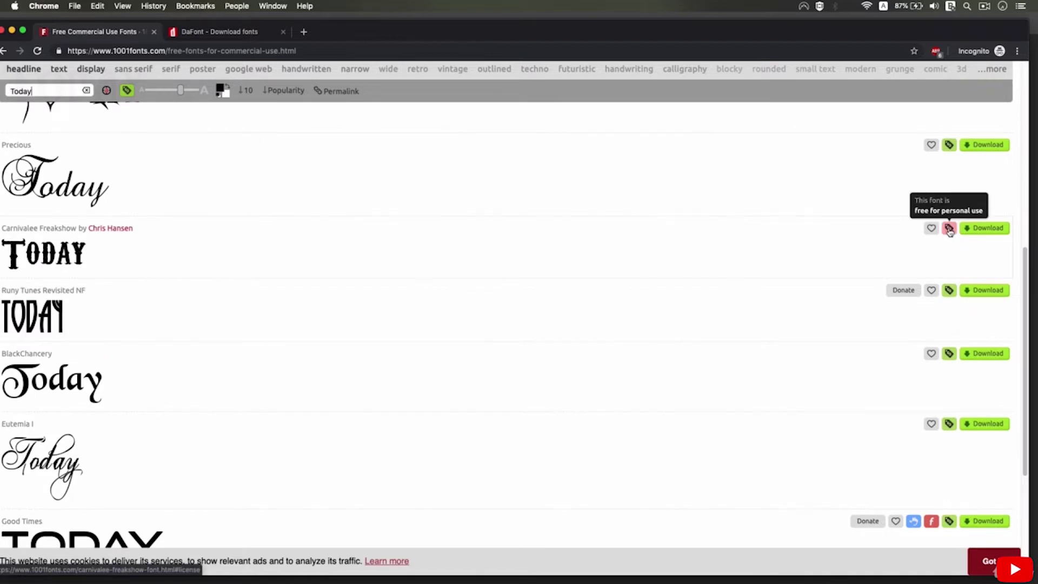
pyautogui.scroll(15, 949, 229)
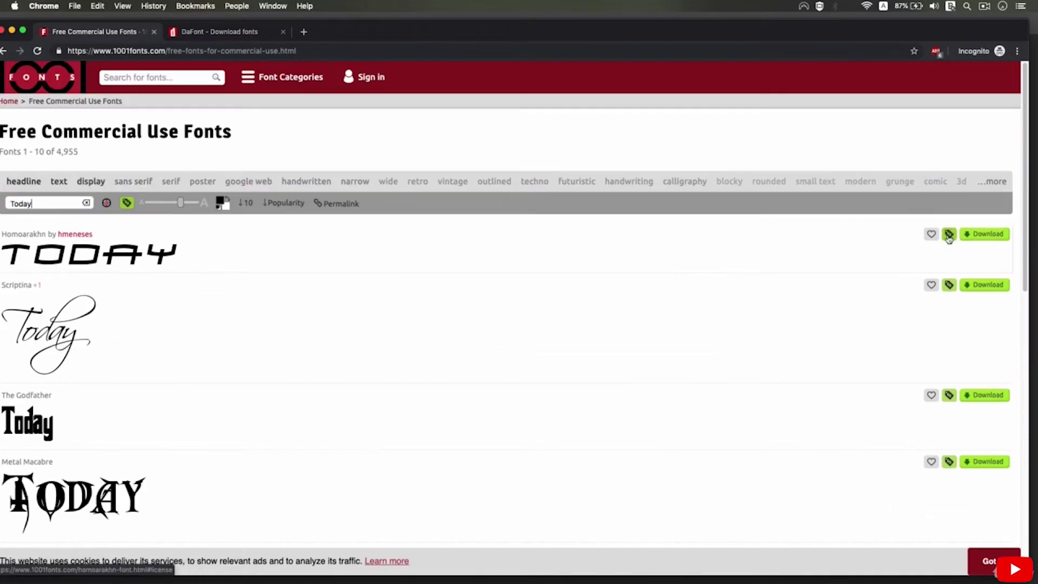
# Change the sample text of the font previews to "Photoshop" and look over the list.
pyautogui.scroll(-3, 296, 303)
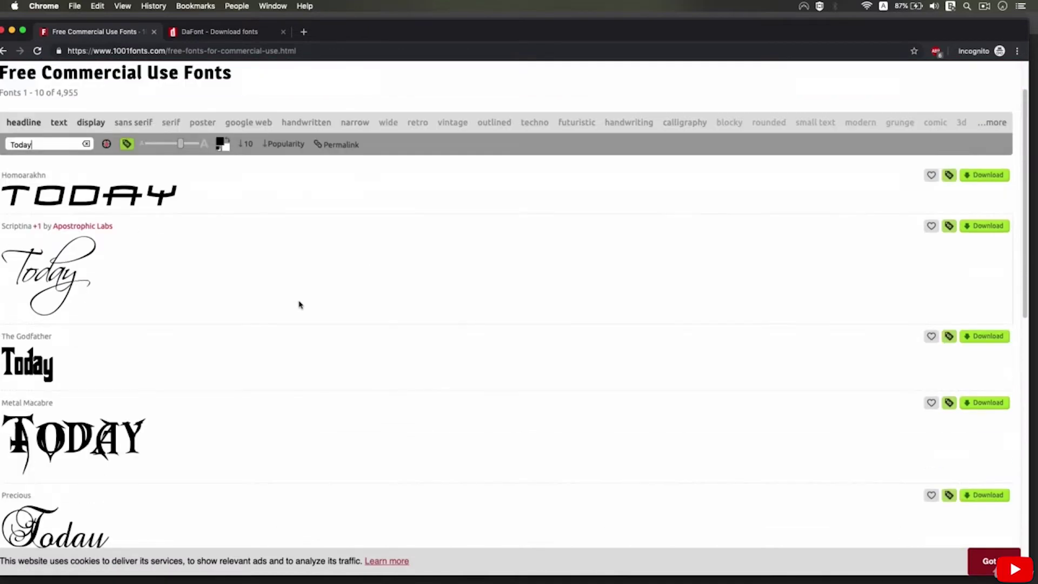
pyautogui.scroll(-2, 537, 320)
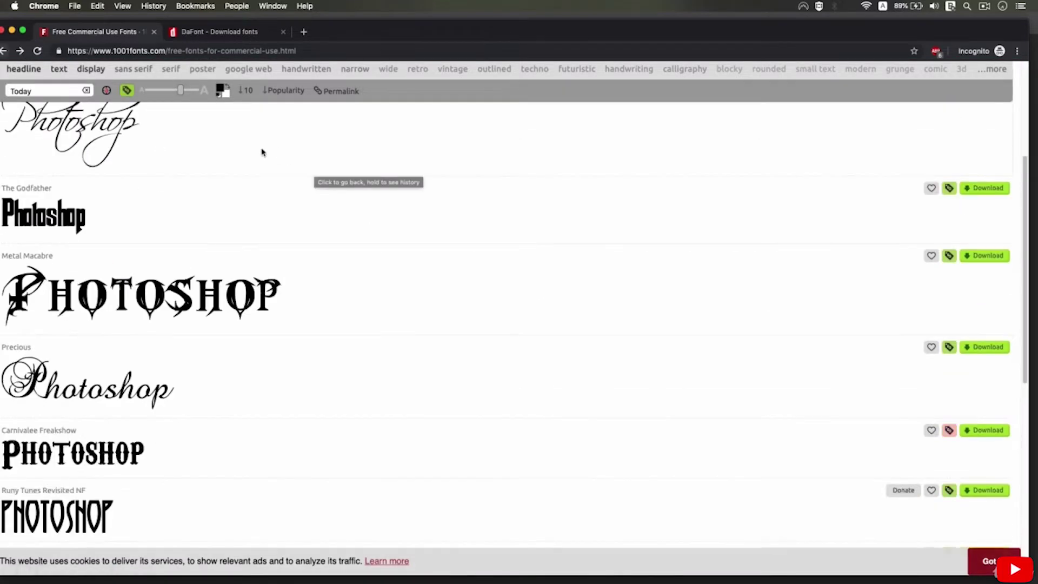
pyautogui.scroll(5, 261, 152)
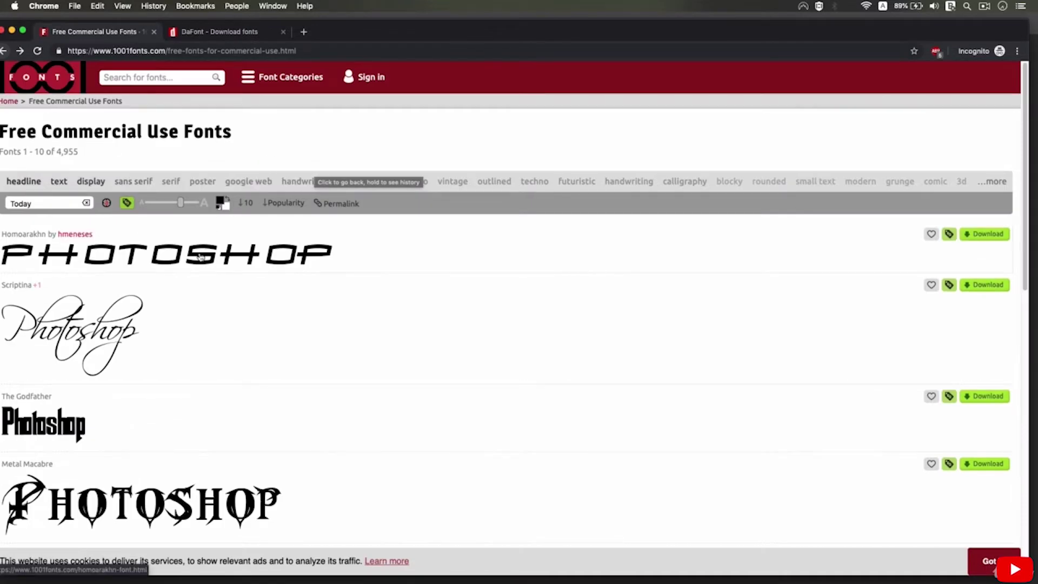
# View the details page of the Homoarakhn font and return to the font list.
pyautogui.click(203, 257)
pyautogui.scroll(-4, 360, 275)
pyautogui.scroll(-1, 360, 276)
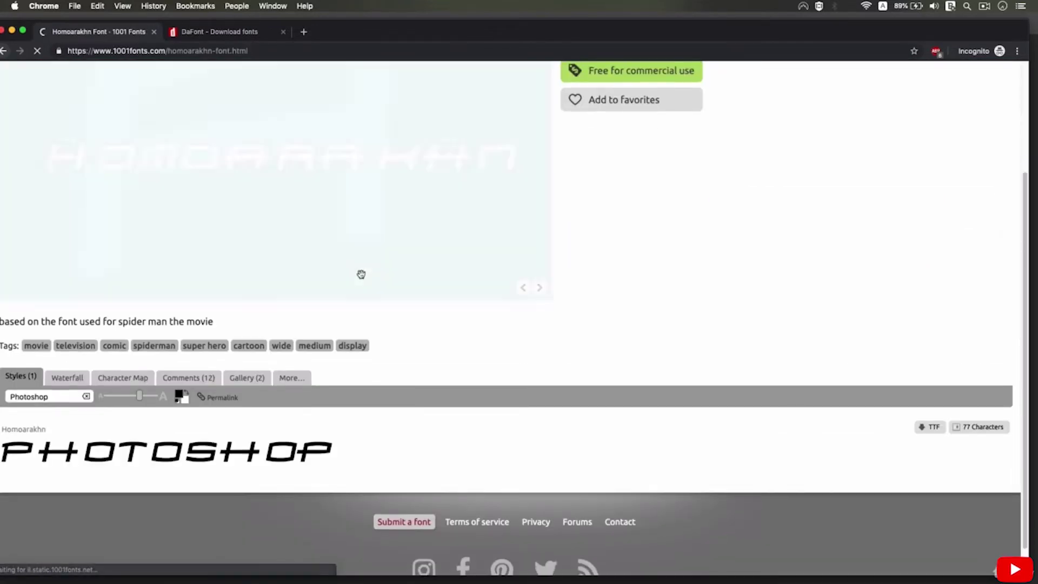
pyautogui.click(8, 51)
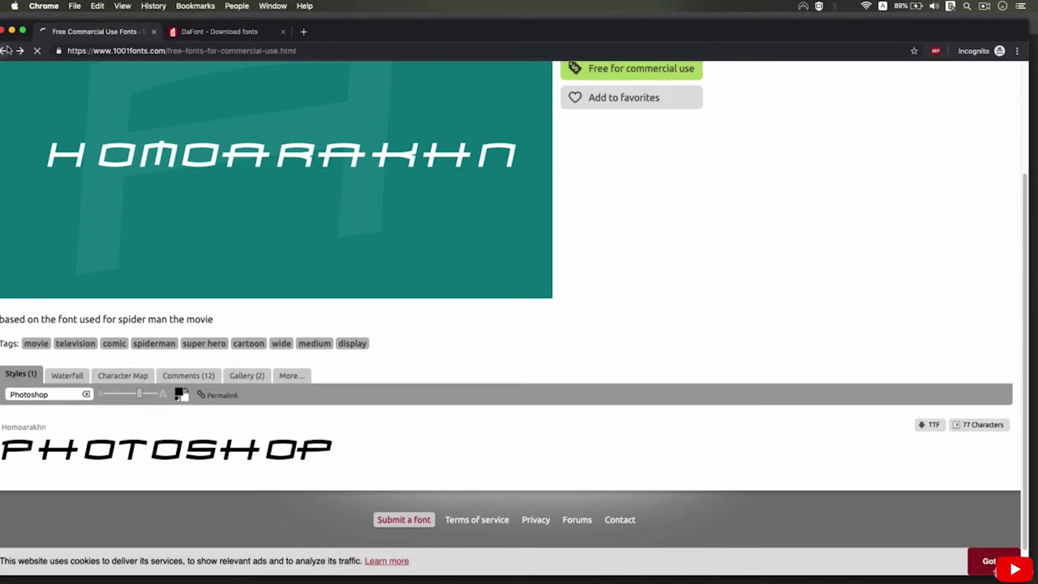
# Open the details page of the Runy Tunes Revisited NF font and review its styles and download options.
pyautogui.scroll(-6, 252, 223)
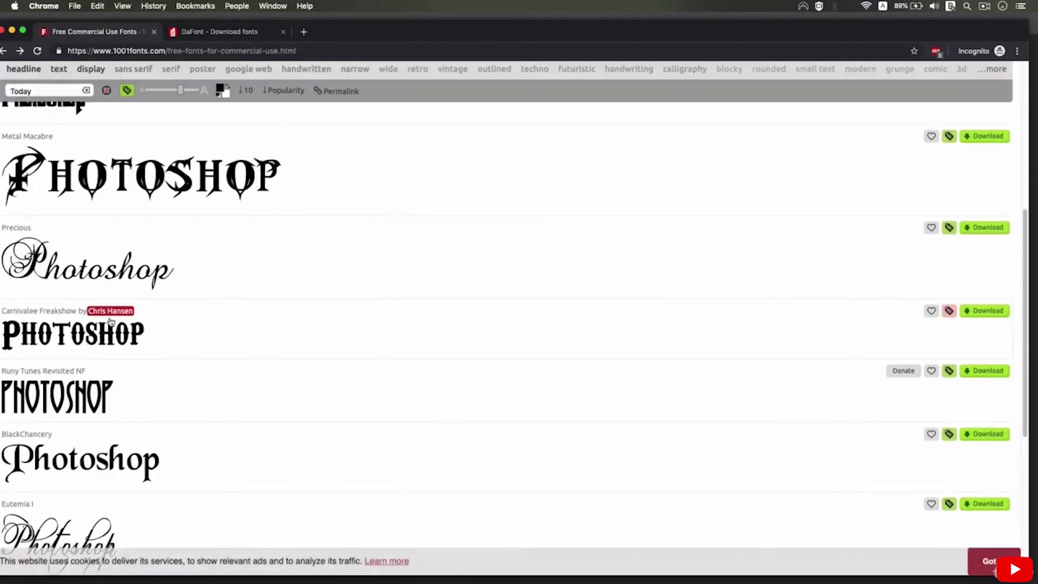
pyautogui.click(79, 392)
pyautogui.scroll(-4, 902, 389)
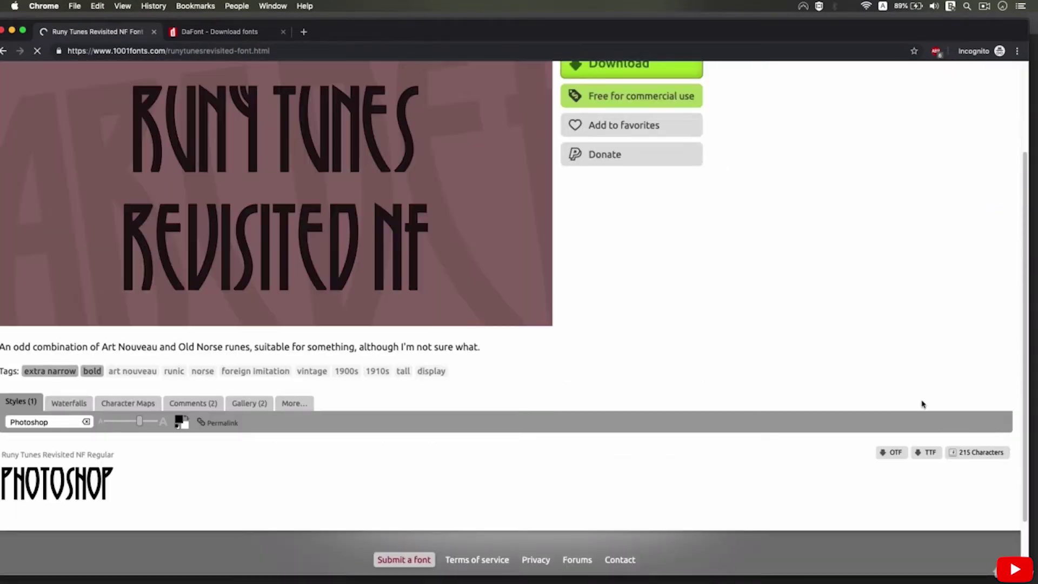
pyautogui.scroll(3, 788, 343)
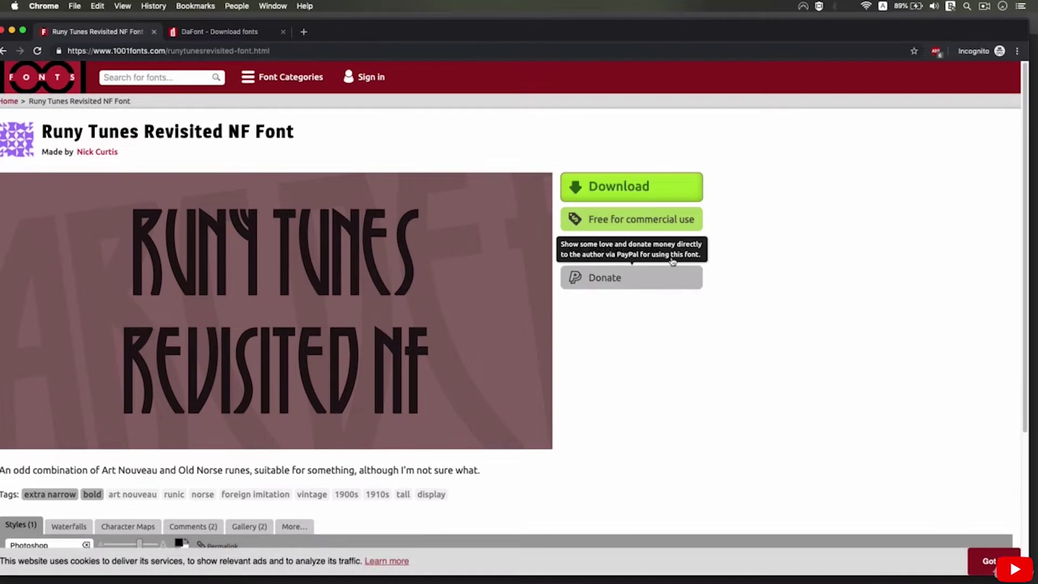
# Download the Runy Tunes Revisited NF font, save the archive and open its extracted folder.
pyautogui.click(634, 199)
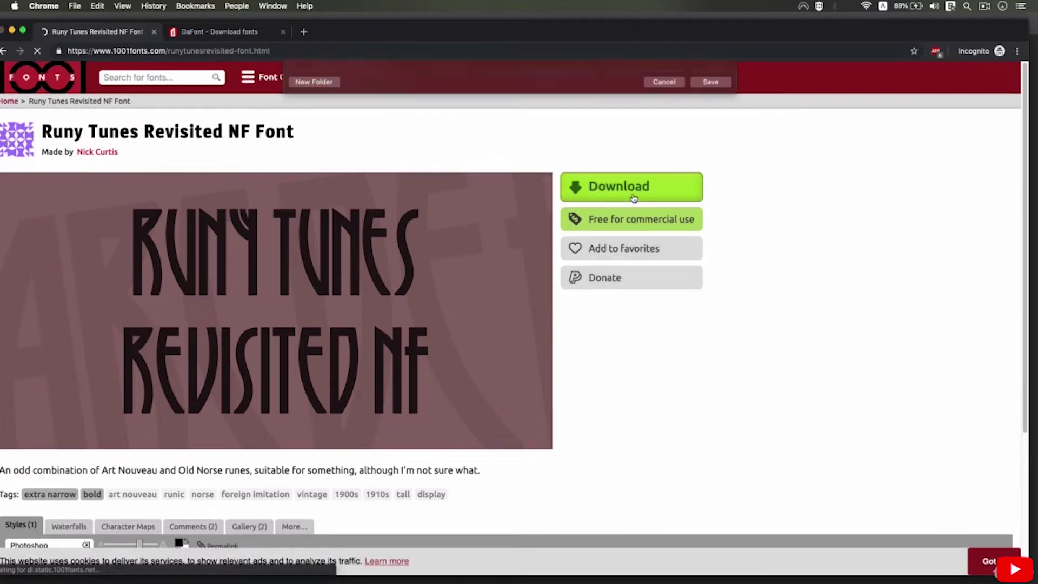
pyautogui.click(709, 321)
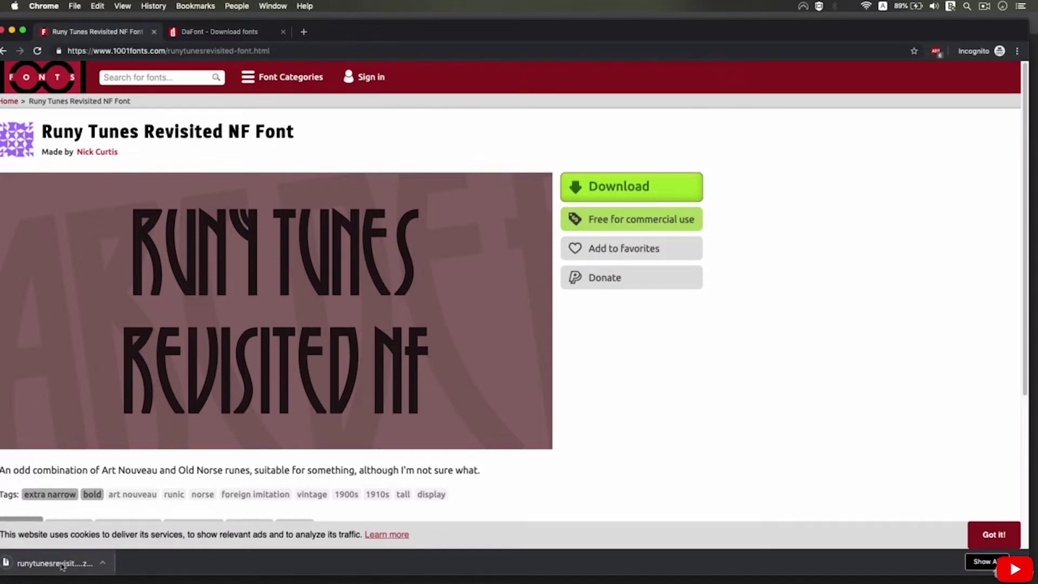
pyautogui.click(62, 566)
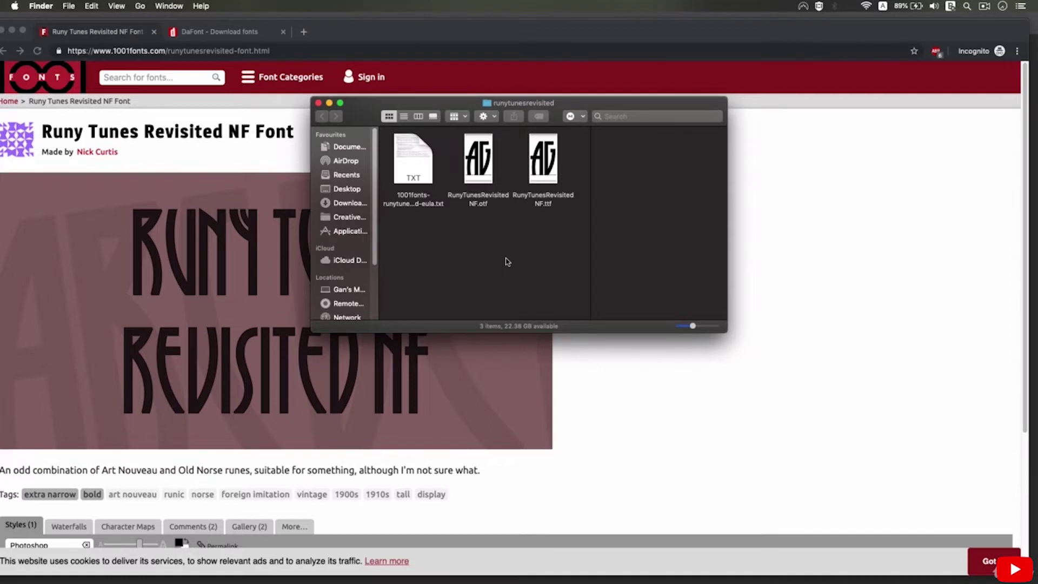
# Compare the OTF and TTF versions of the font in the runytunesrevisited folder.
pyautogui.moveTo(461, 218); pyautogui.dragTo(513, 234)
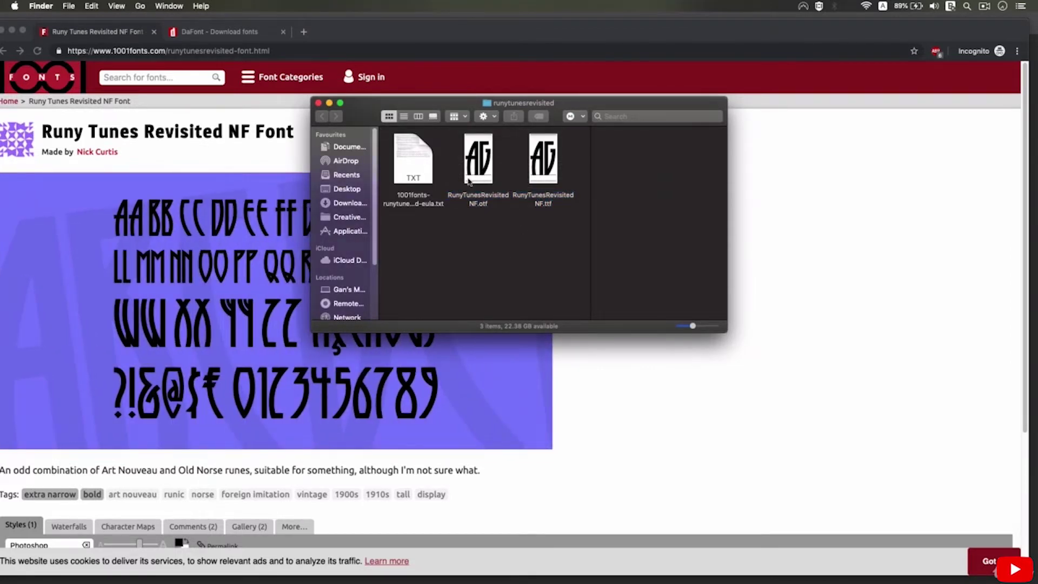
pyautogui.click(555, 173)
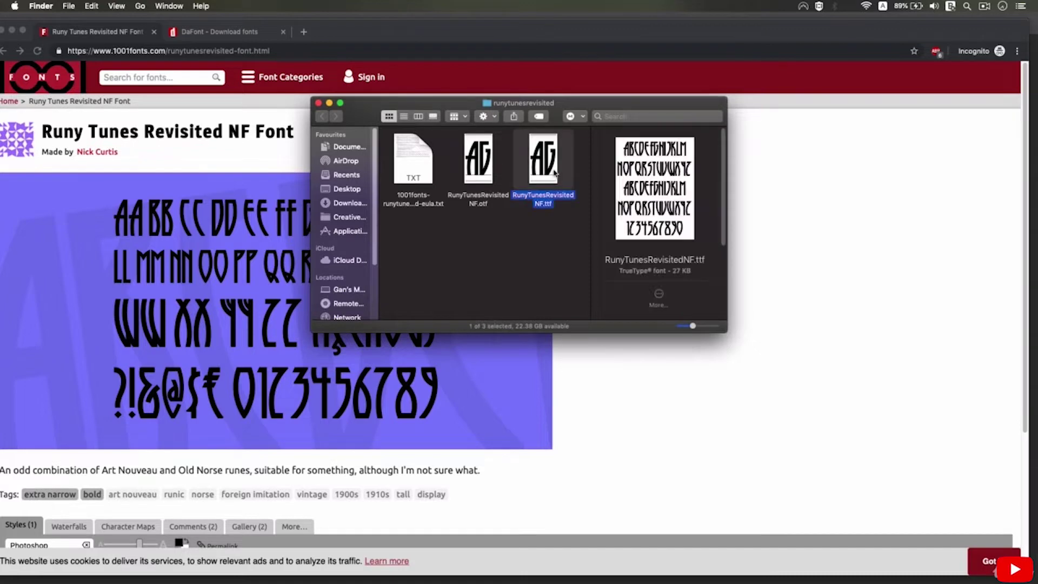
pyautogui.click(485, 172)
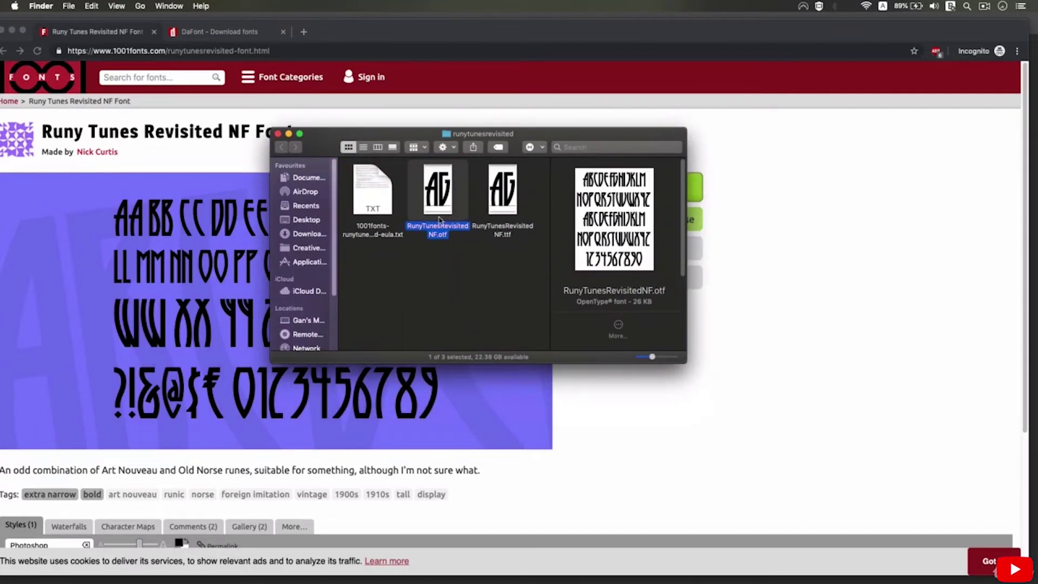
pyautogui.click(505, 215)
pyautogui.click(435, 213)
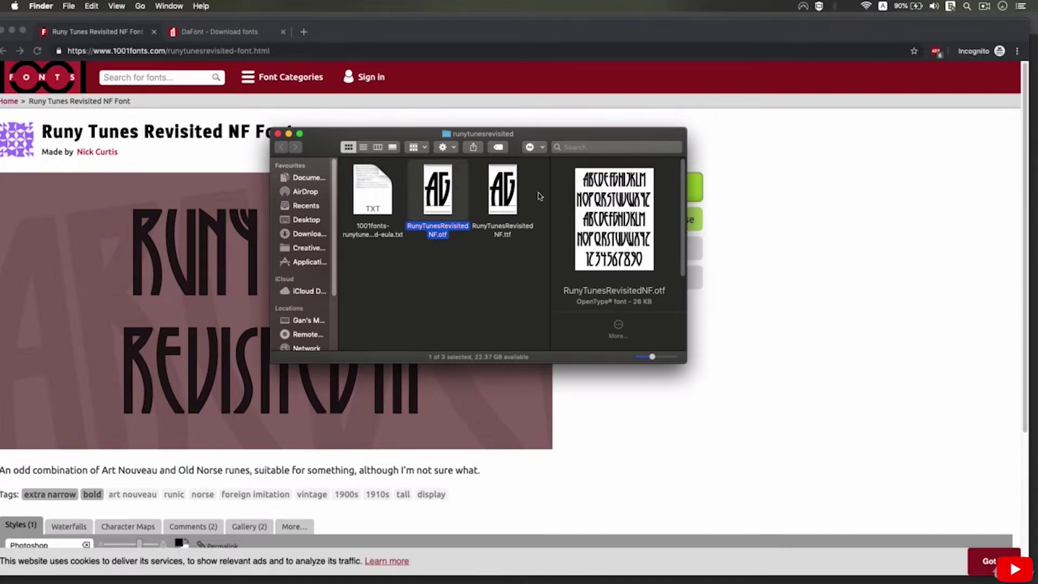
pyautogui.click(510, 203)
pyautogui.click(520, 294)
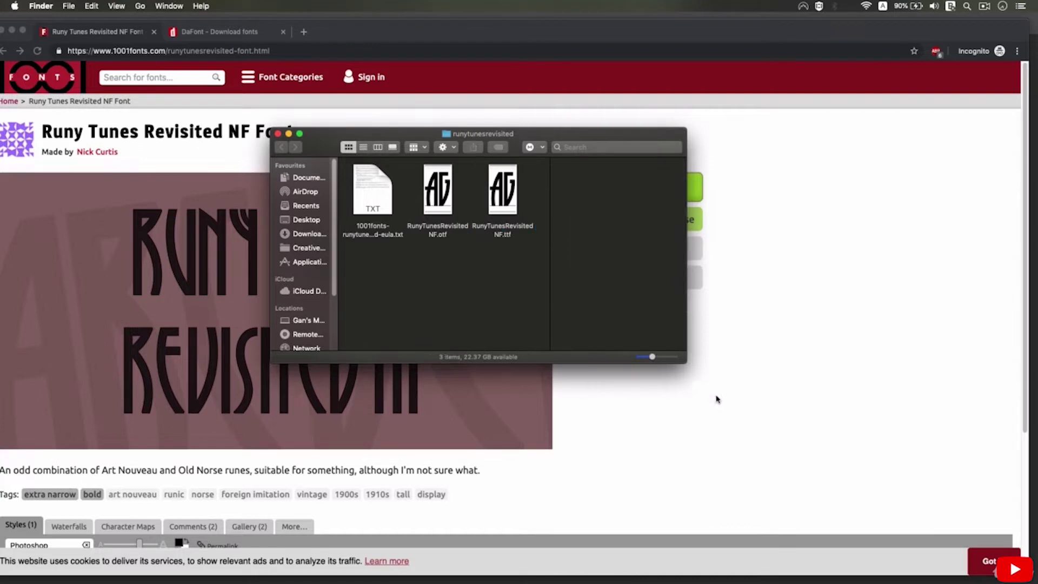
# Install RunyTunesRevisitedNF.otf in Font Book with its Regular style and close the Font Book window.
pyautogui.moveTo(683, 363); pyautogui.dragTo(755, 415)
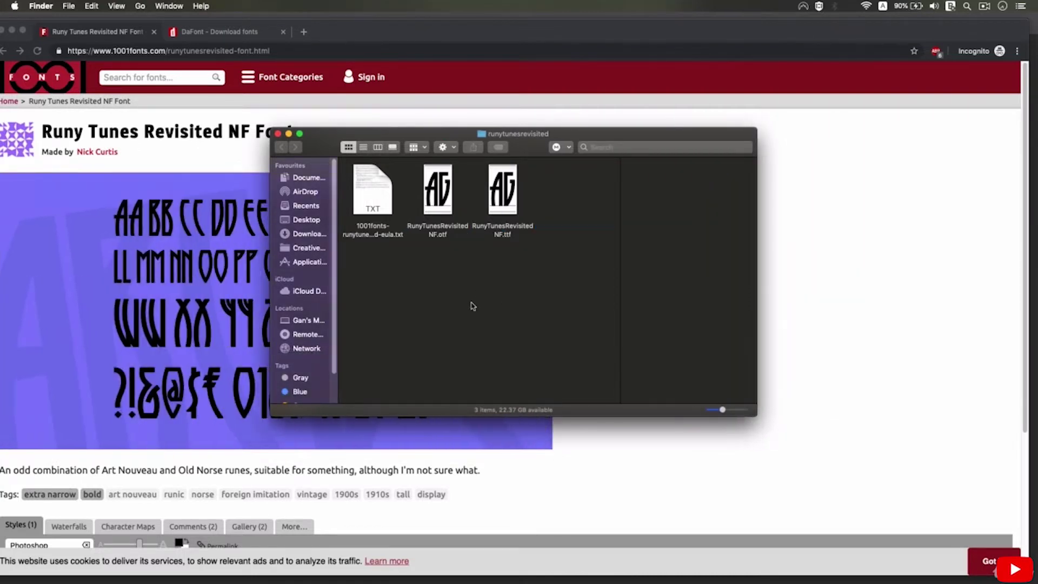
pyautogui.doubleClick(448, 208)
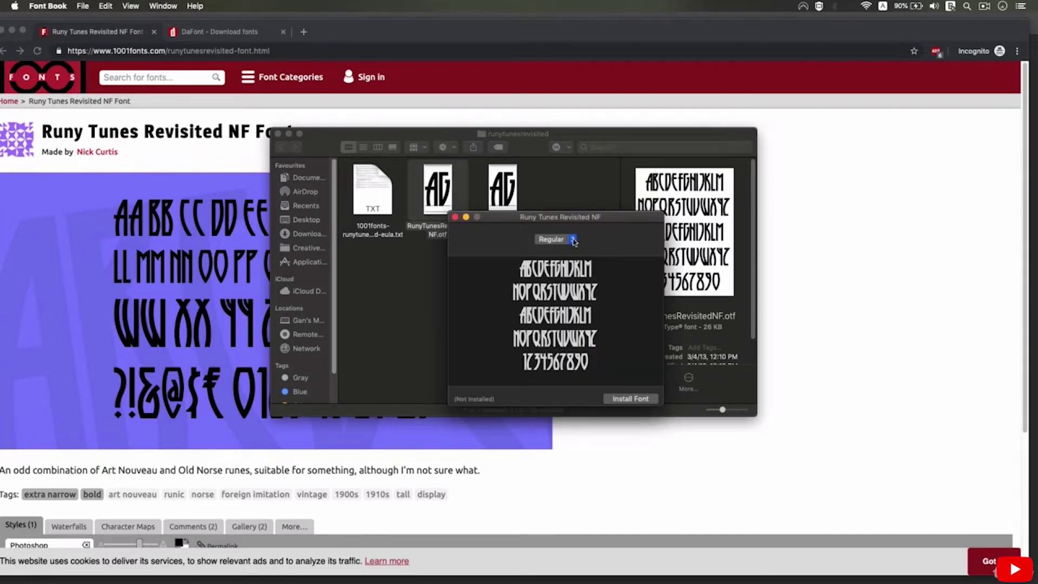
pyautogui.click(573, 241)
pyautogui.click(573, 241)
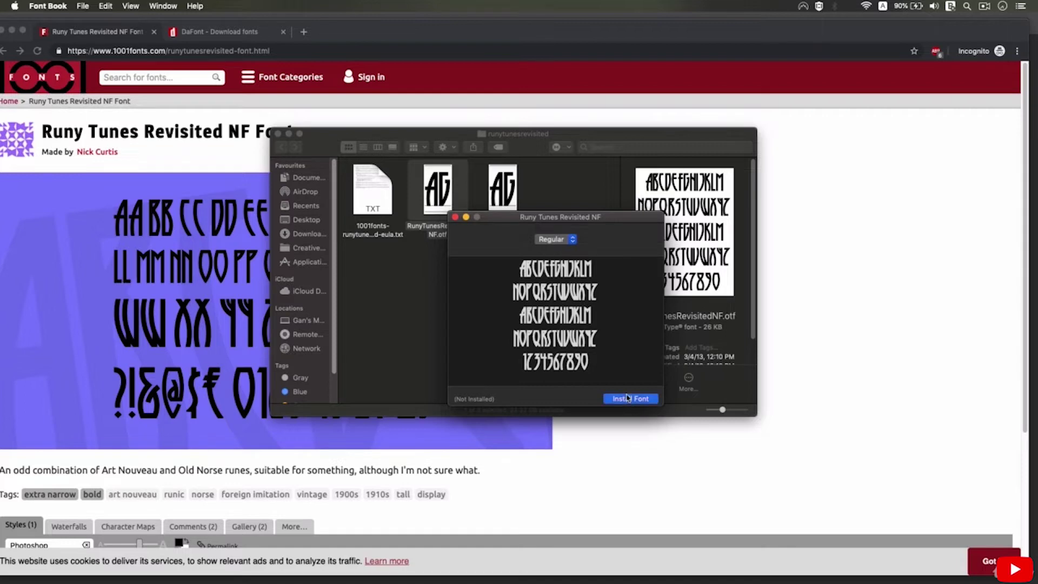
pyautogui.click(626, 398)
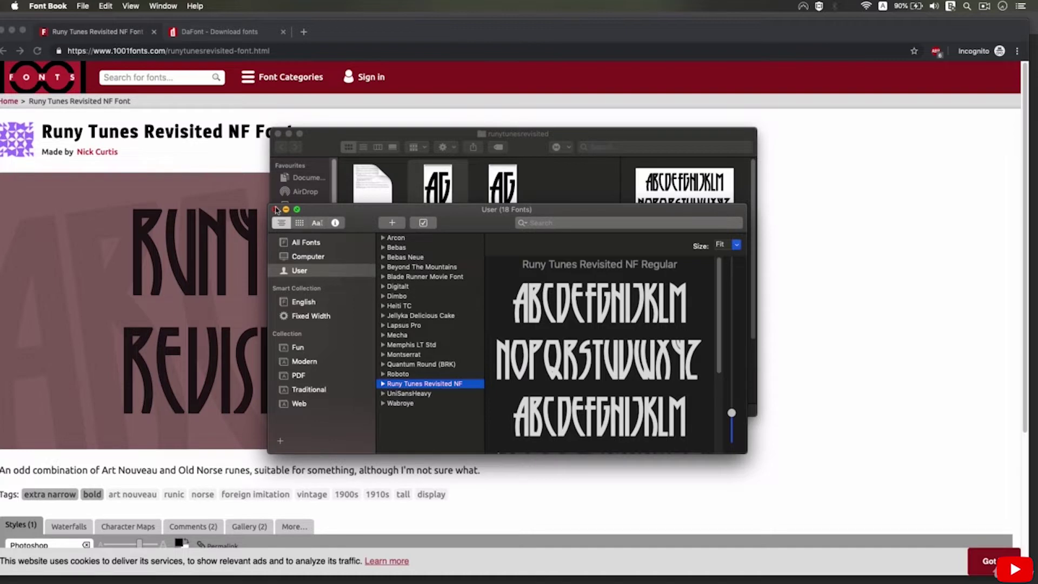
pyautogui.moveTo(275, 210); pyautogui.dragTo(266, 217)
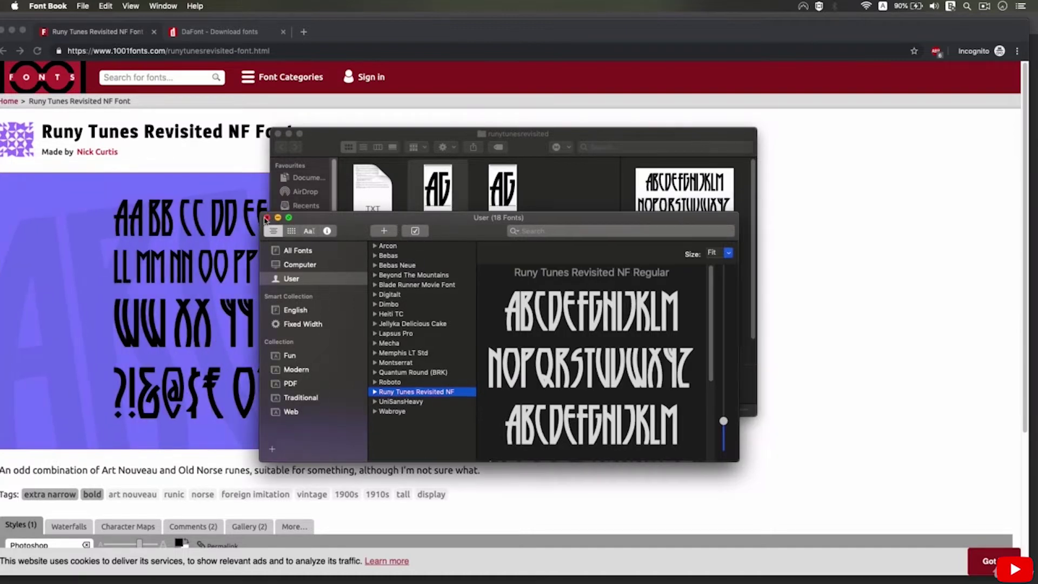
pyautogui.click(266, 218)
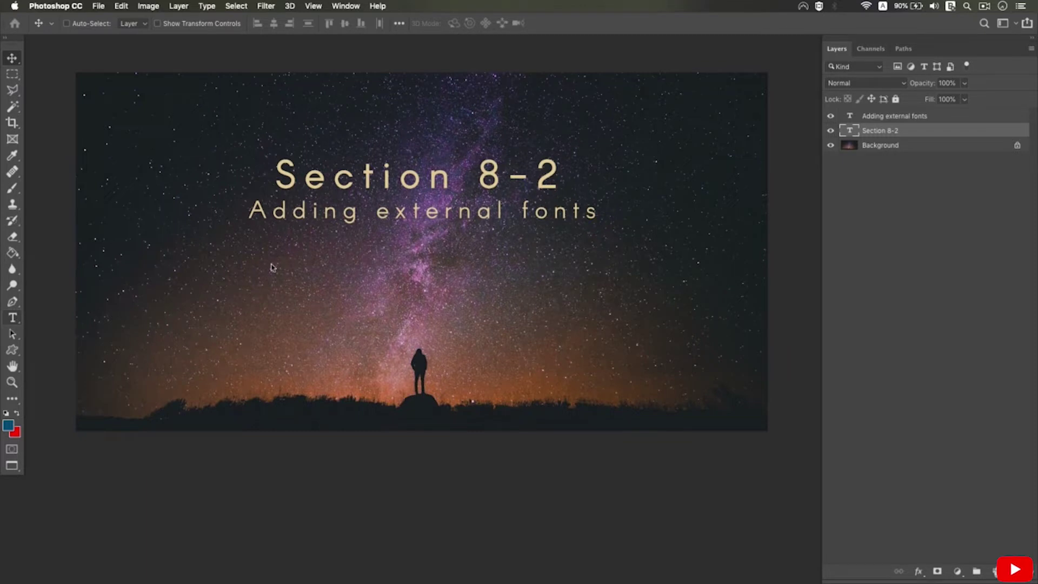
# In Photoshop, add the text "Photoshop" on a new text layer below the "Adding external fonts" subtitle.
pyautogui.click(279, 265)
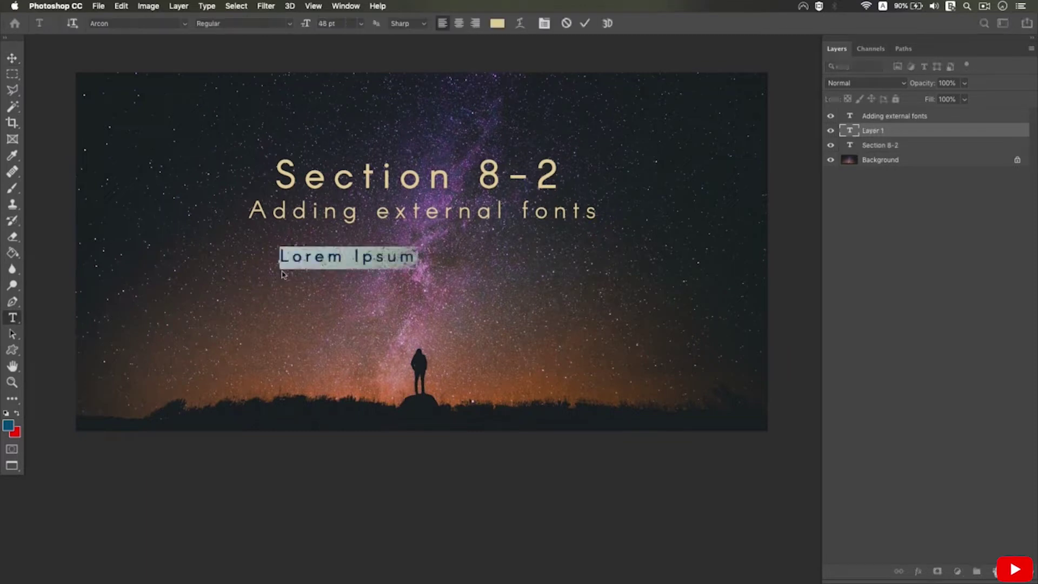
pyautogui.write('Photoshop')
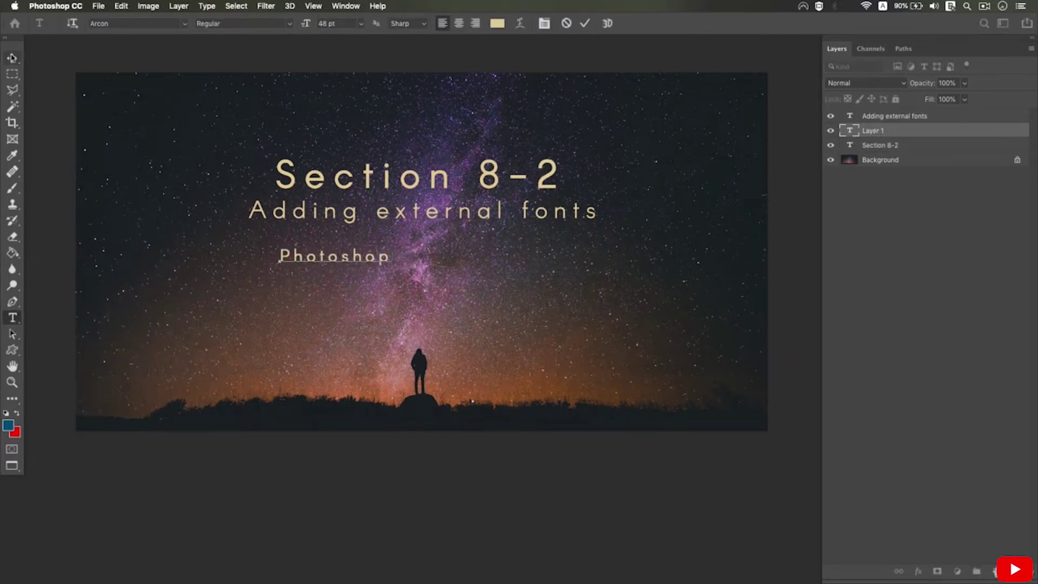
pyautogui.click(12, 58)
pyautogui.moveTo(364, 247); pyautogui.dragTo(499, 261)
# Set the font of the "Photoshop" text to Runy Tunes Revisited NF Regular.
pyautogui.click(13, 317)
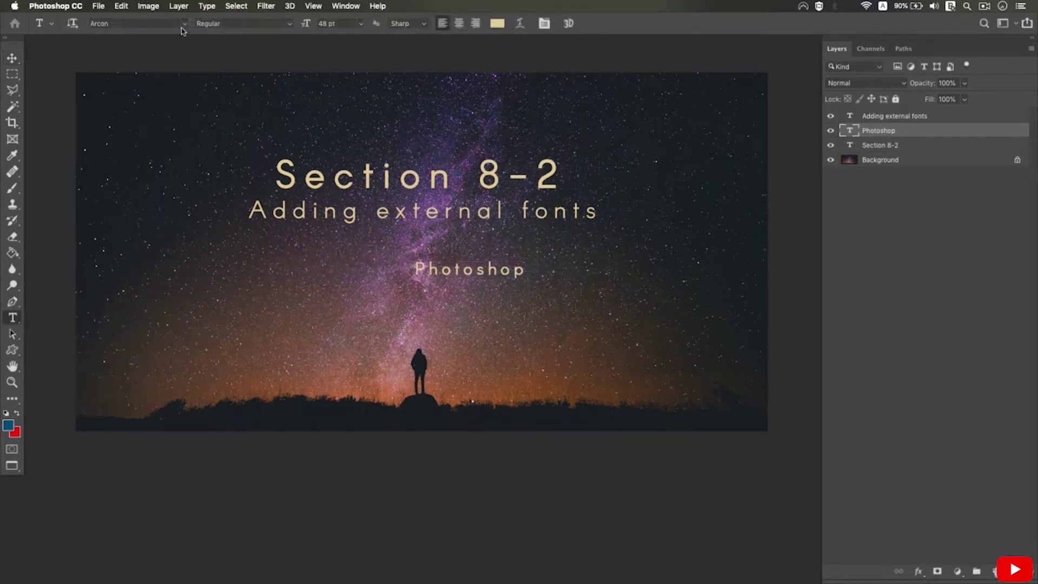
pyautogui.write('run')
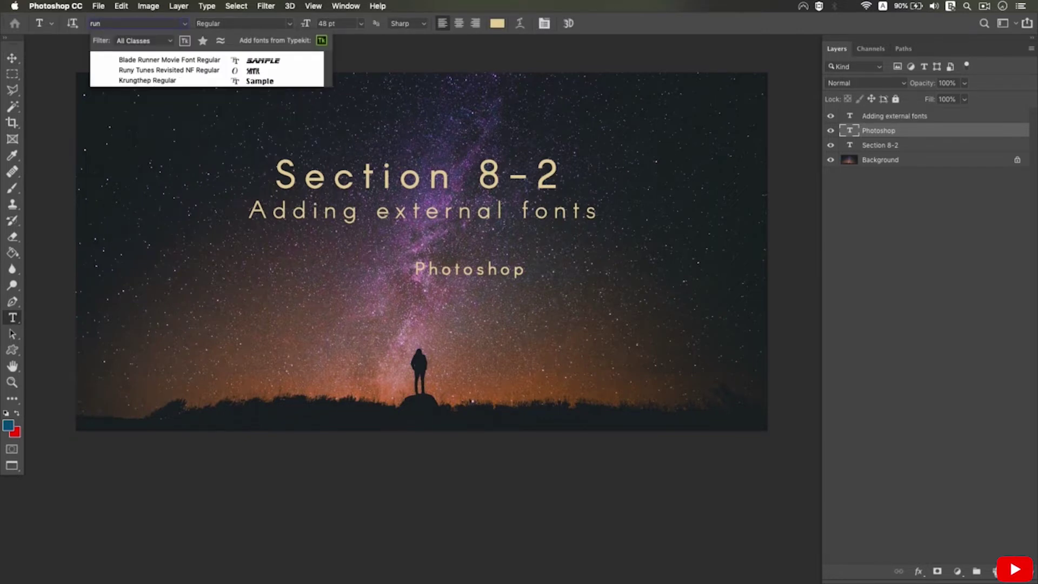
pyautogui.click(160, 70)
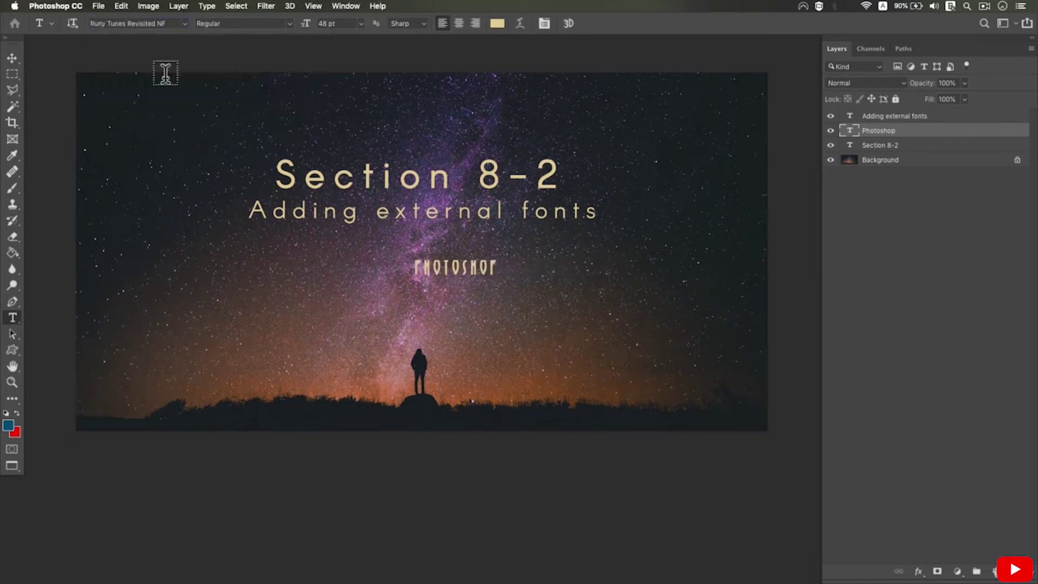
# Scale the "Photoshop" text up to about 160 pt and centre it beneath the subtitle.
pyautogui.press('super+t')
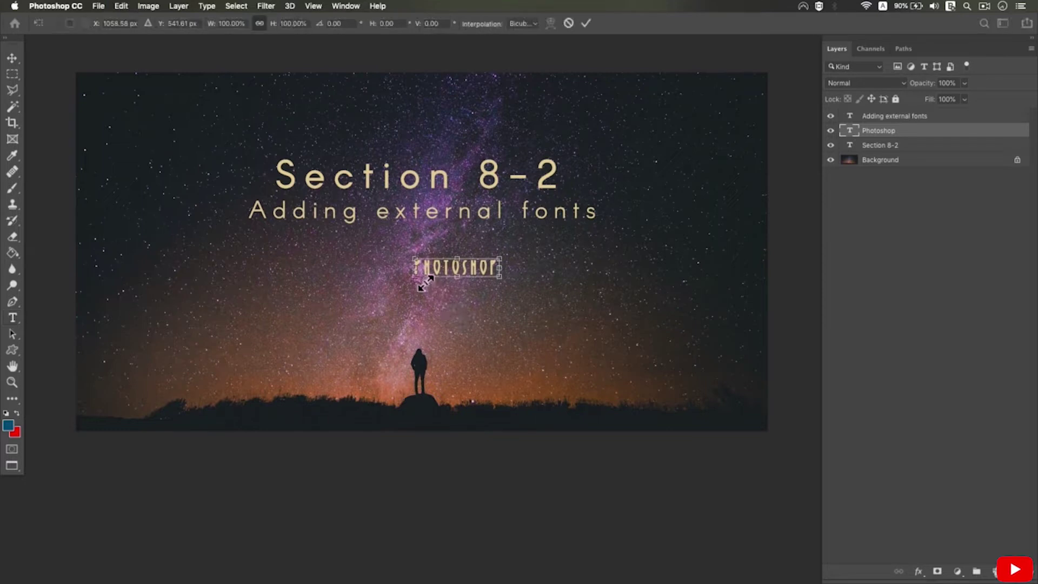
pyautogui.moveTo(414, 277); pyautogui.dragTo(216, 319)
pyautogui.press('Return')
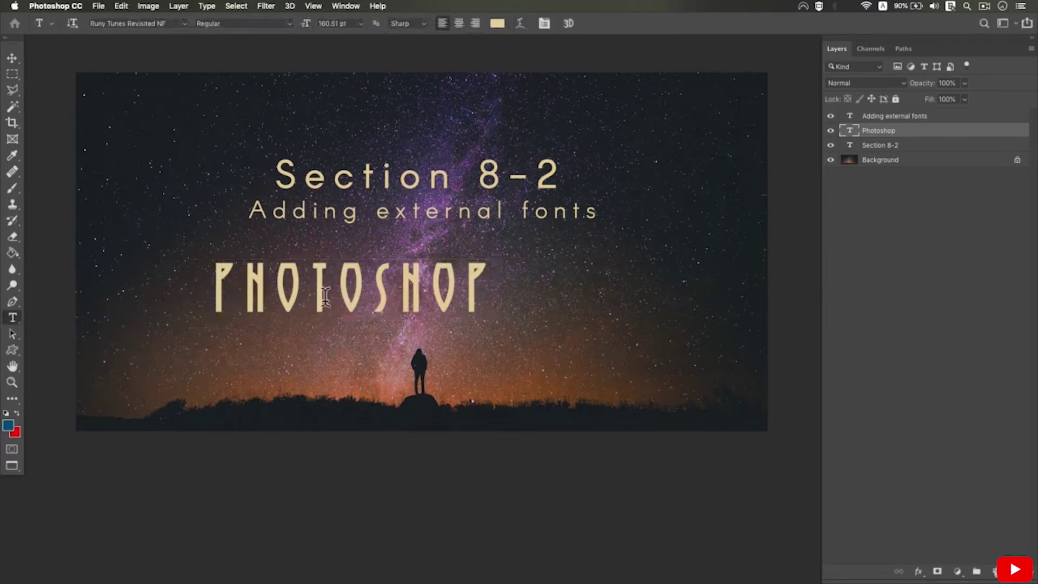
pyautogui.moveTo(312, 301); pyautogui.dragTo(420, 278)
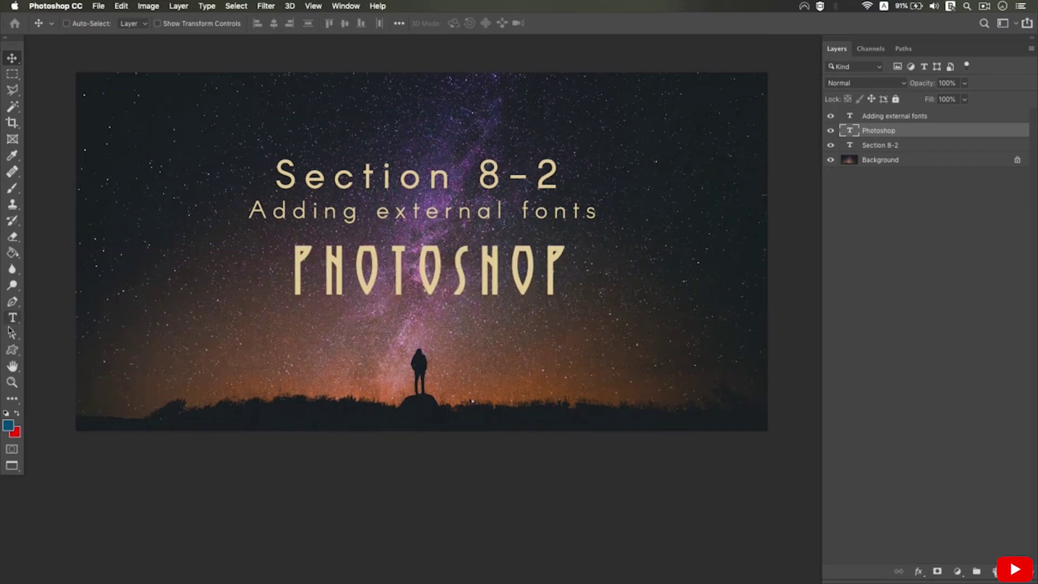
# Browse the list of fonts available for the "Photoshop" text and leave it without choosing another one.
pyautogui.click(12, 320)
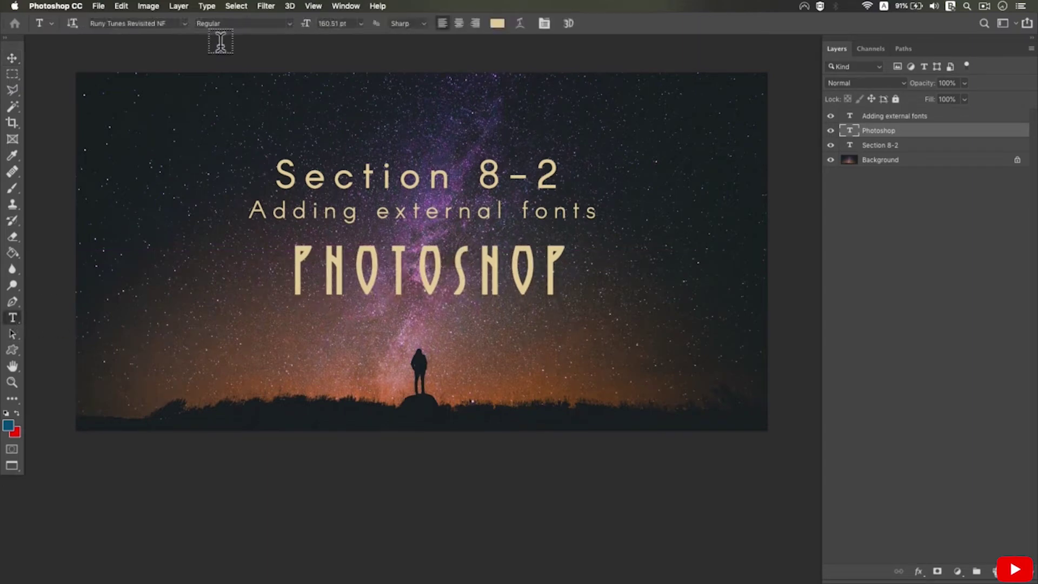
pyautogui.click(185, 24)
pyautogui.scroll(-3, 324, 282)
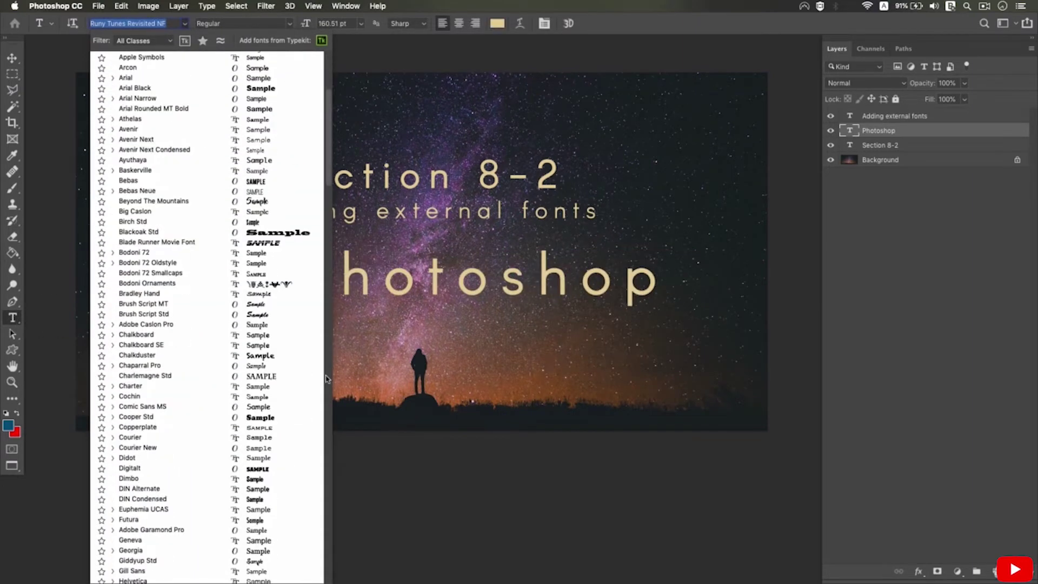
pyautogui.scroll(4, 326, 378)
pyautogui.click(12, 57)
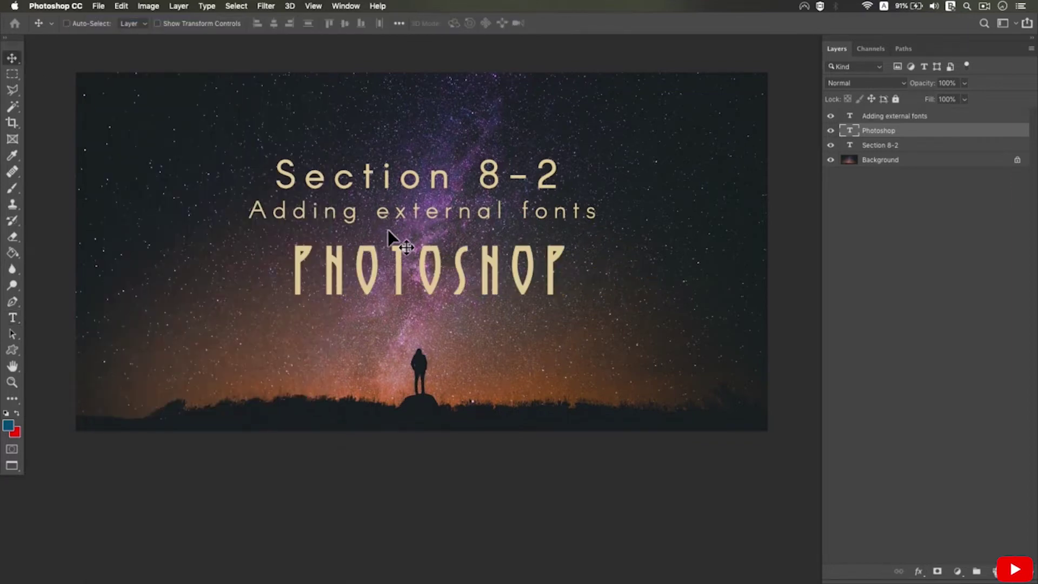
# Move the "Photoshop" text slightly up, closer to the subtitle.
pyautogui.moveTo(414, 262)
pyautogui.mouseDown()
pyautogui.moveTo(433, 262)
pyautogui.moveTo(415, 263)
pyautogui.moveTo(413, 252)
pyautogui.mouseUp()
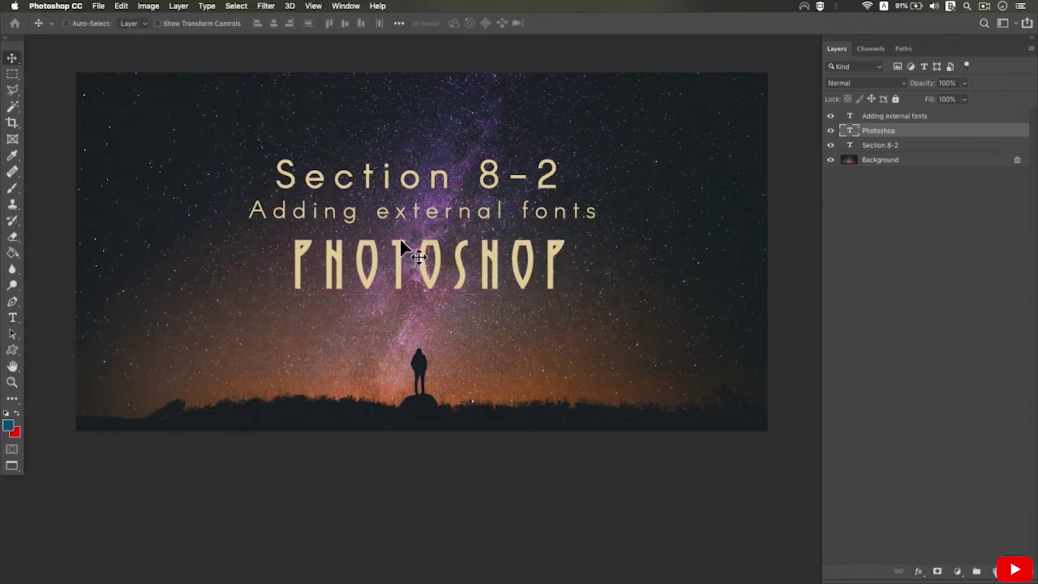
pyautogui.keyDown('super'); pyautogui.click(423, 264); pyautogui.keyUp('super')
pyautogui.press('super+0')
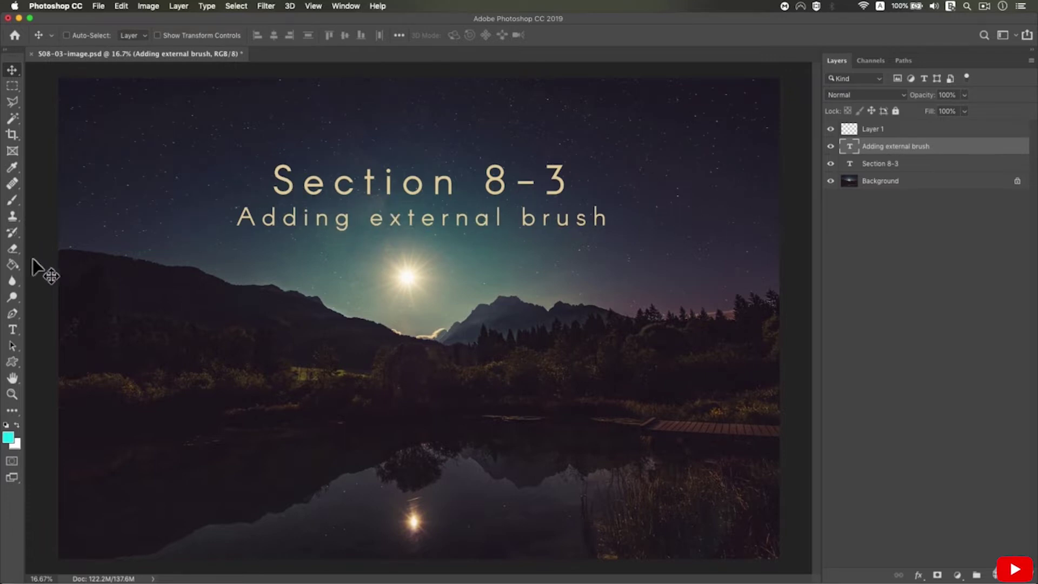
# Activate the Brush Tool in the Section 8-3 image and open its brush presets.
pyautogui.click(12, 200)
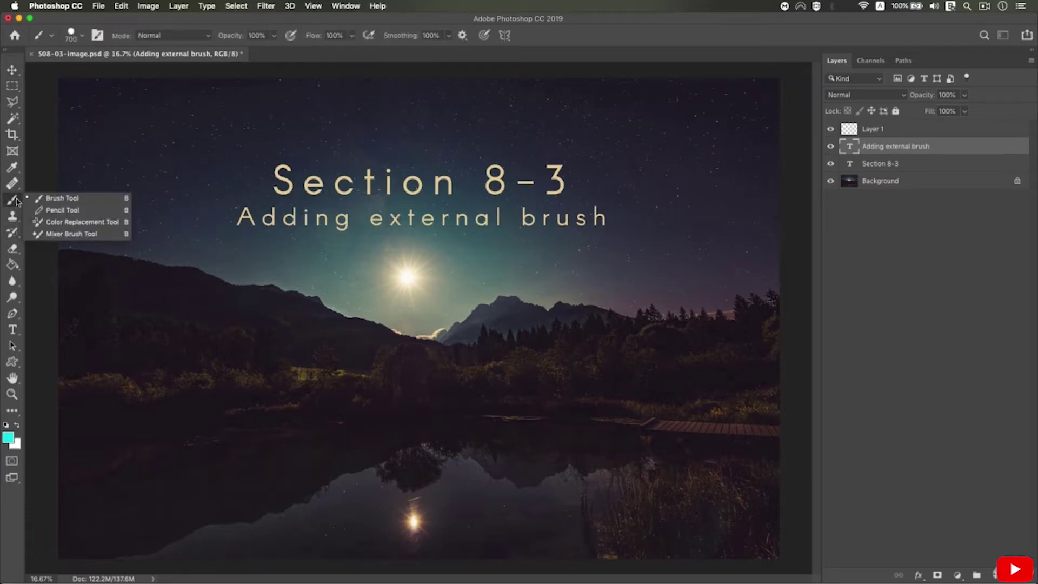
pyautogui.click(72, 203)
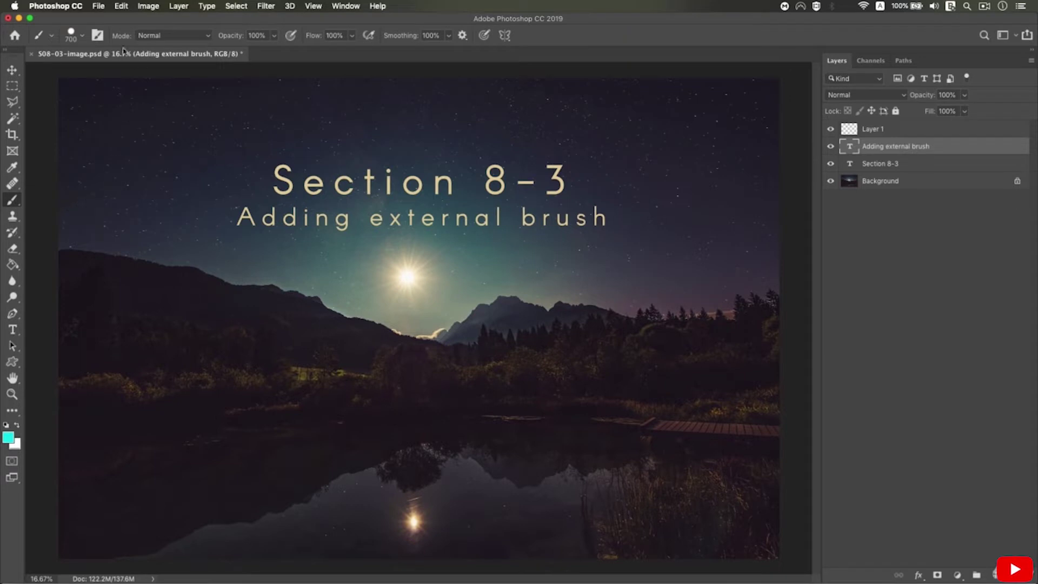
pyautogui.click(80, 37)
# Look through the brush presets, trying Soft Round, Hard Round and Soft Round Pressure.
pyautogui.click(34, 145)
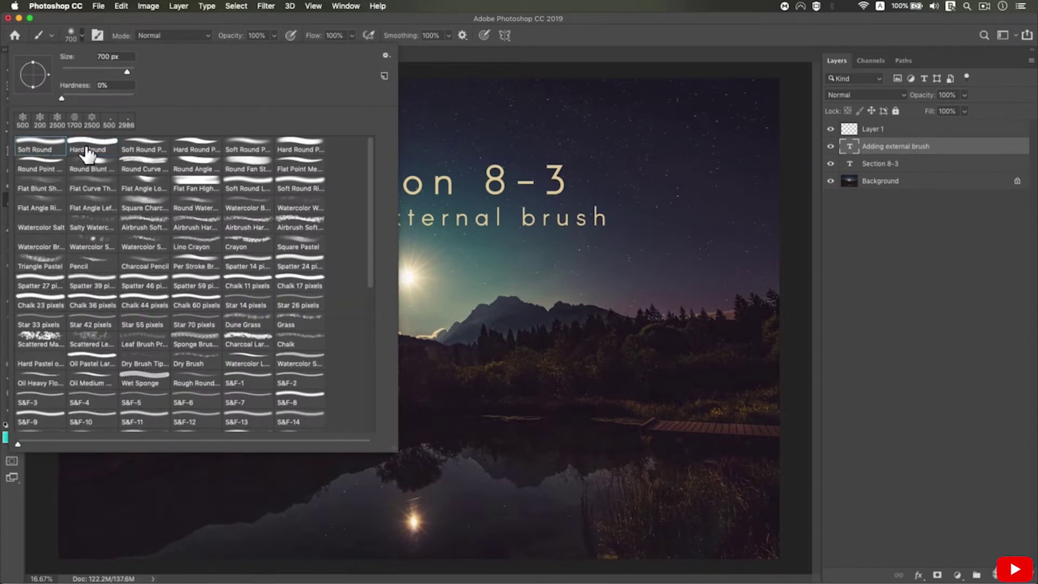
pyautogui.click(98, 148)
pyautogui.click(170, 155)
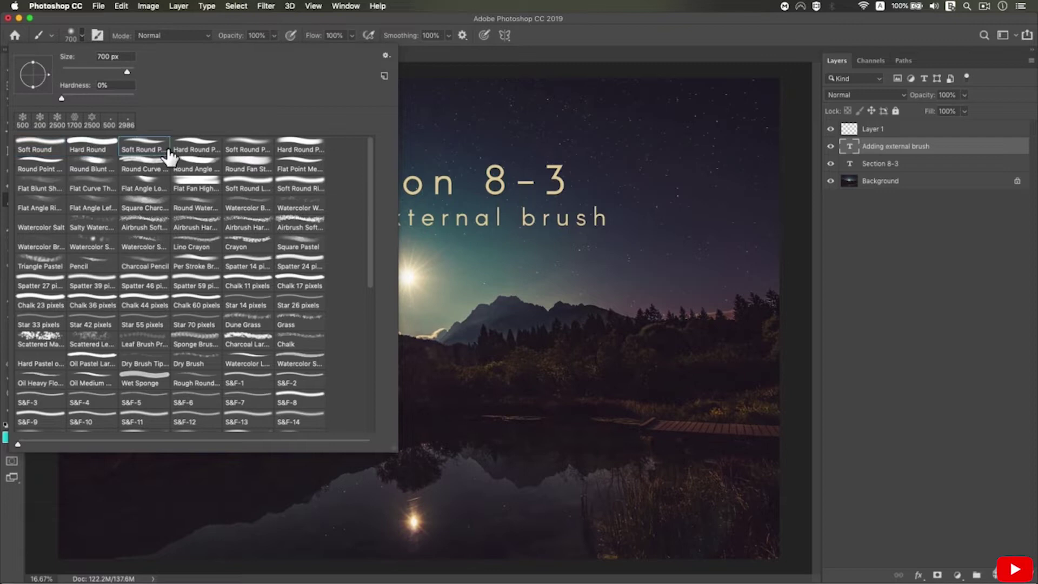
pyautogui.click(82, 151)
pyautogui.click(53, 150)
pyautogui.scroll(-2, 209, 213)
pyautogui.scroll(-1, 205, 212)
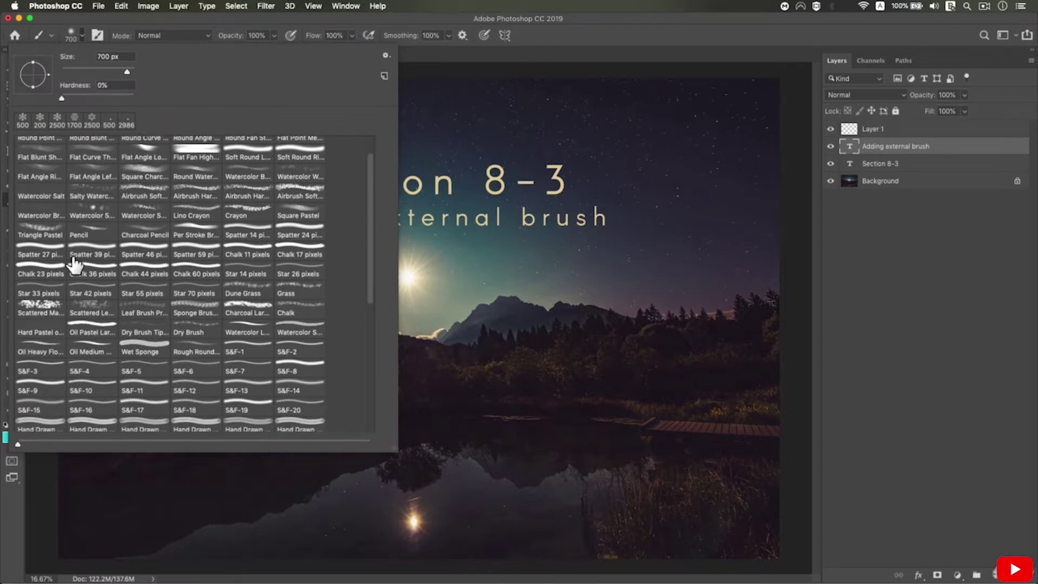
# Try the Scattered Maple Leaves brush at 74 px with two strokes on Layer 1 on either side of the moon, and undo them.
pyautogui.click(32, 313)
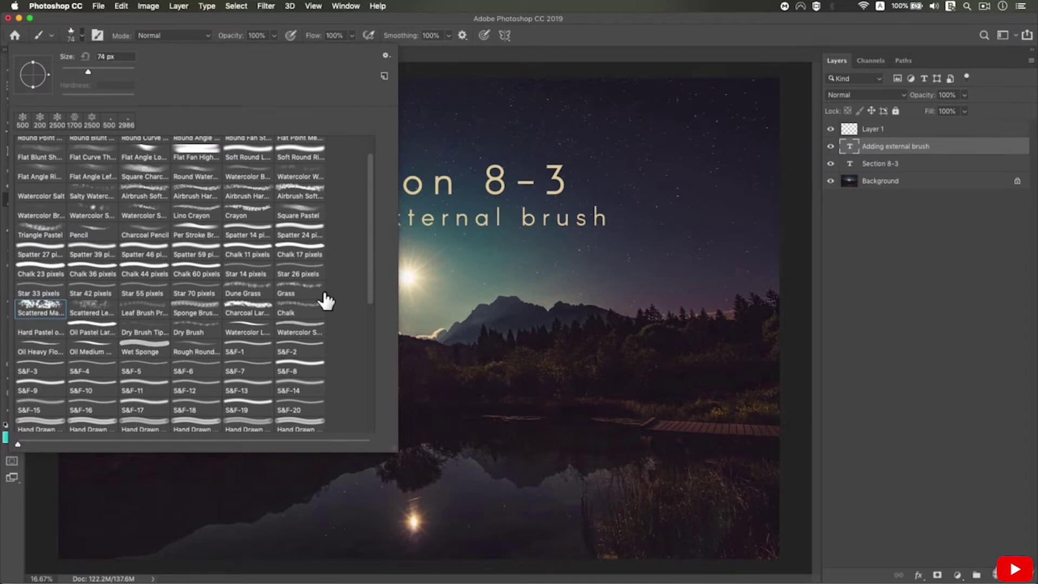
pyautogui.click(901, 132)
pyautogui.moveTo(373, 274); pyautogui.dragTo(330, 258)
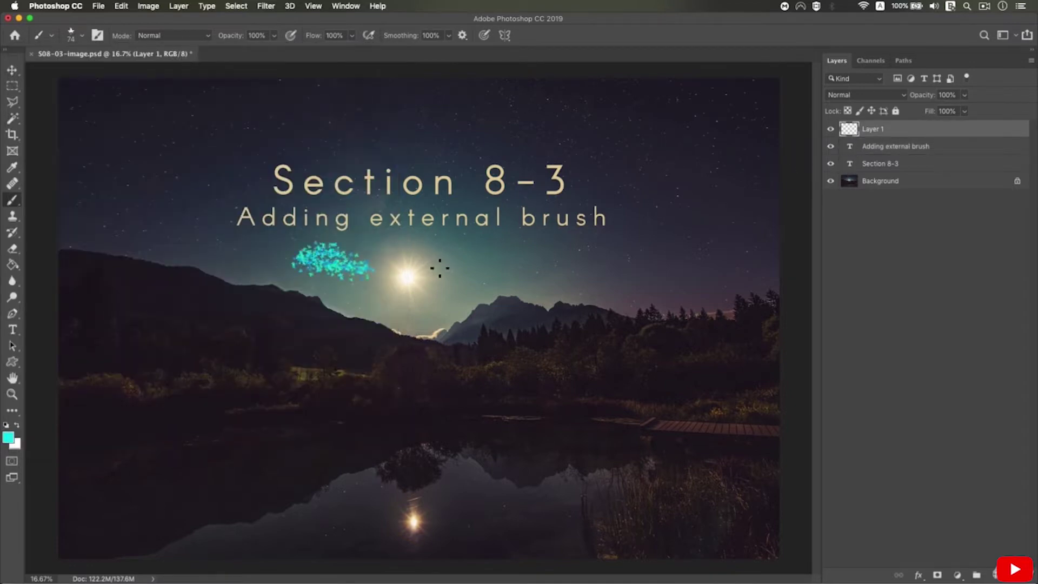
pyautogui.moveTo(440, 268); pyautogui.dragTo(527, 252)
pyautogui.press('super+z')
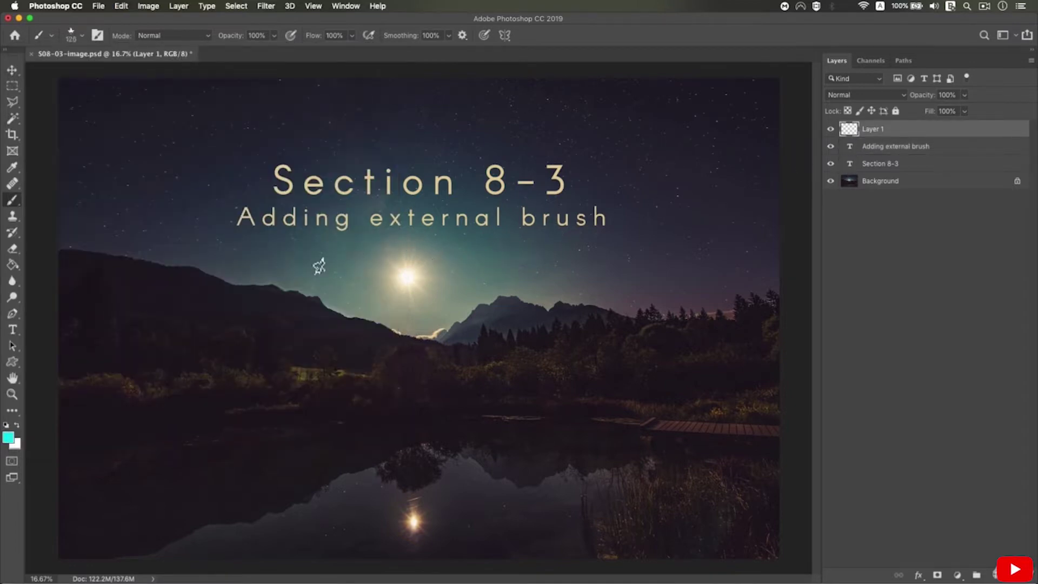
# Try the Scattered Maple Leaves brush at 300 px with one long curving stroke on Layer 1, and undo it.
pyautogui.press(']')
pyautogui.press(']')
pyautogui.press(']')
pyautogui.press(']')
pyautogui.press(']')
pyautogui.moveTo(320, 278)
pyautogui.mouseDown()
pyautogui.moveTo(224, 200)
pyautogui.moveTo(405, 333)
pyautogui.moveTo(361, 199)
pyautogui.moveTo(229, 289)
pyautogui.moveTo(392, 404)
pyautogui.moveTo(483, 410)
pyautogui.moveTo(510, 398)
pyautogui.mouseUp()
pyautogui.press('super+z')
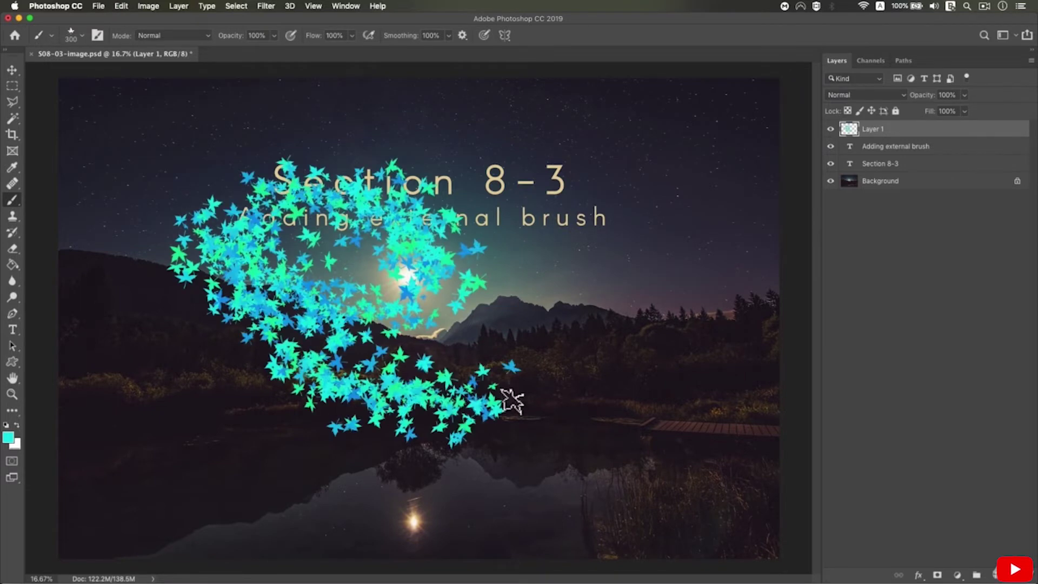
pyautogui.press('super+z')
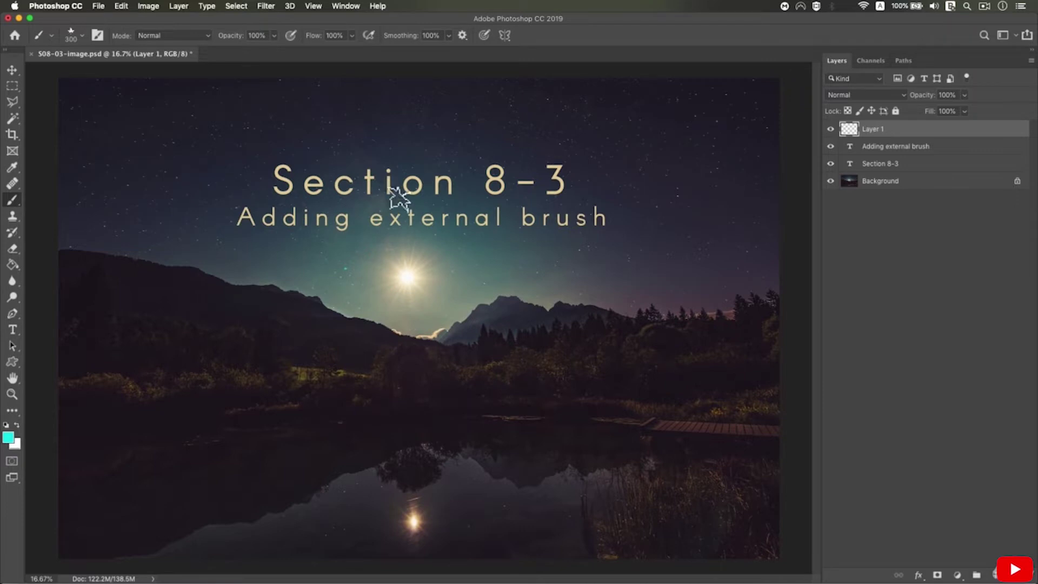
# Try the large charcoal brush at 36 px with a stroke across the sky on Layer 1, and undo it.
pyautogui.click(84, 38)
pyautogui.click(262, 308)
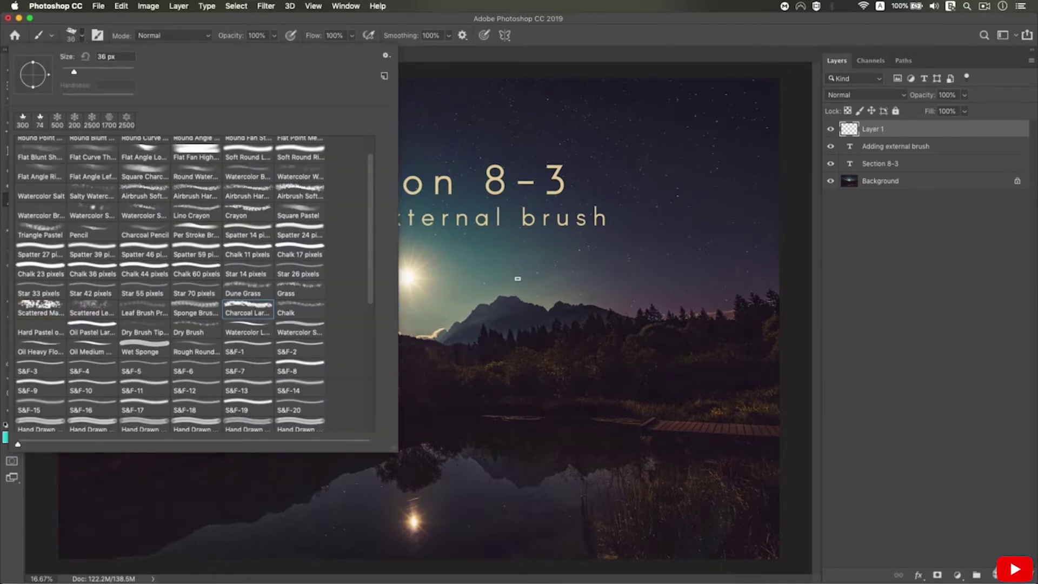
pyautogui.moveTo(518, 277)
pyautogui.mouseDown()
pyautogui.moveTo(346, 269)
pyautogui.moveTo(294, 169)
pyautogui.moveTo(346, 223)
pyautogui.mouseUp()
pyautogui.press('super+z')
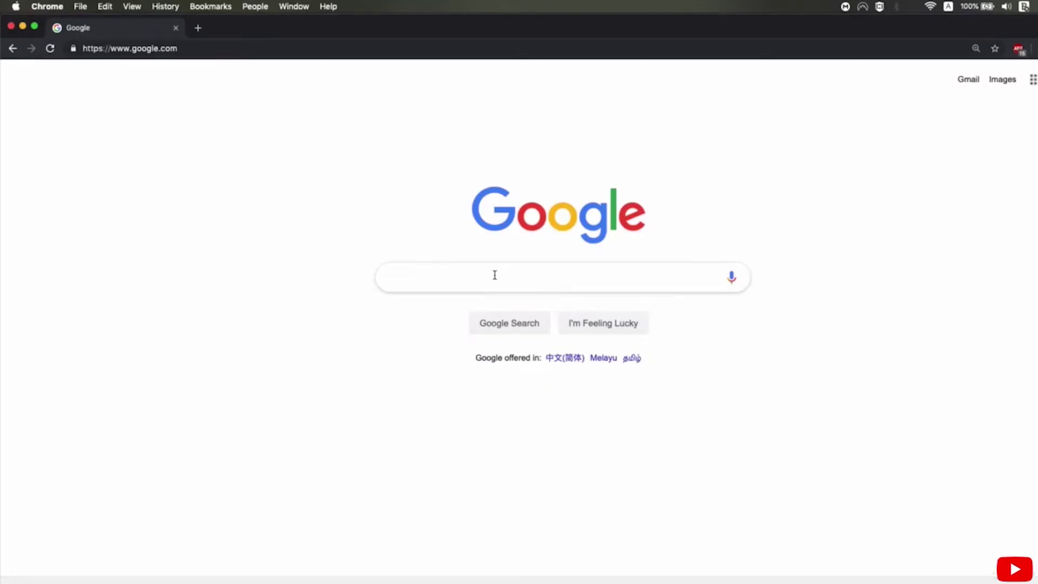
# Switch to Chrome and search Google for "brushes for photoshop".
pyautogui.click(468, 279)
pyautogui.write('brushes for ')
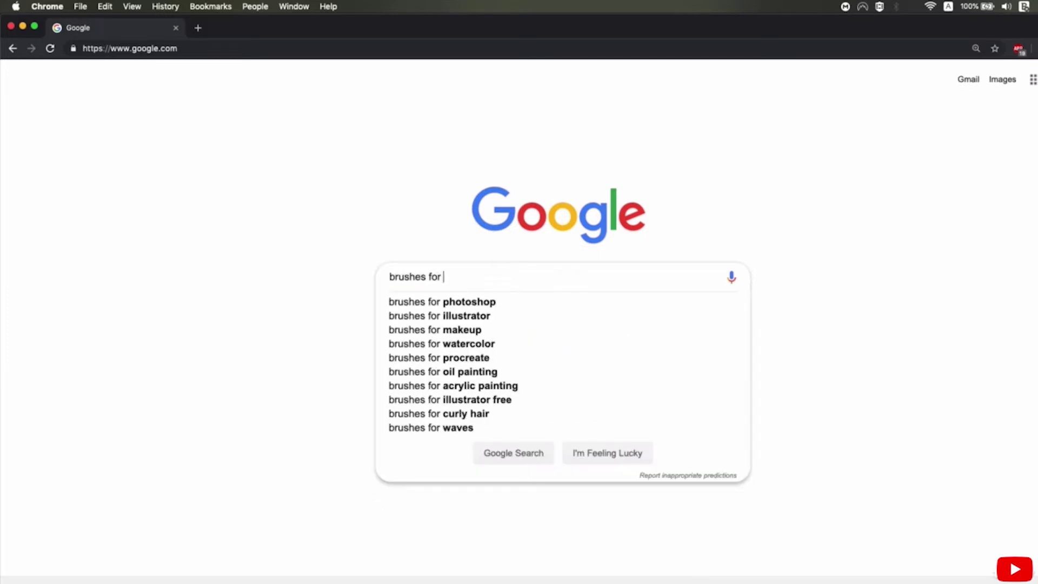
pyautogui.write('phot')
pyautogui.press('Down')
pyautogui.press('Return')
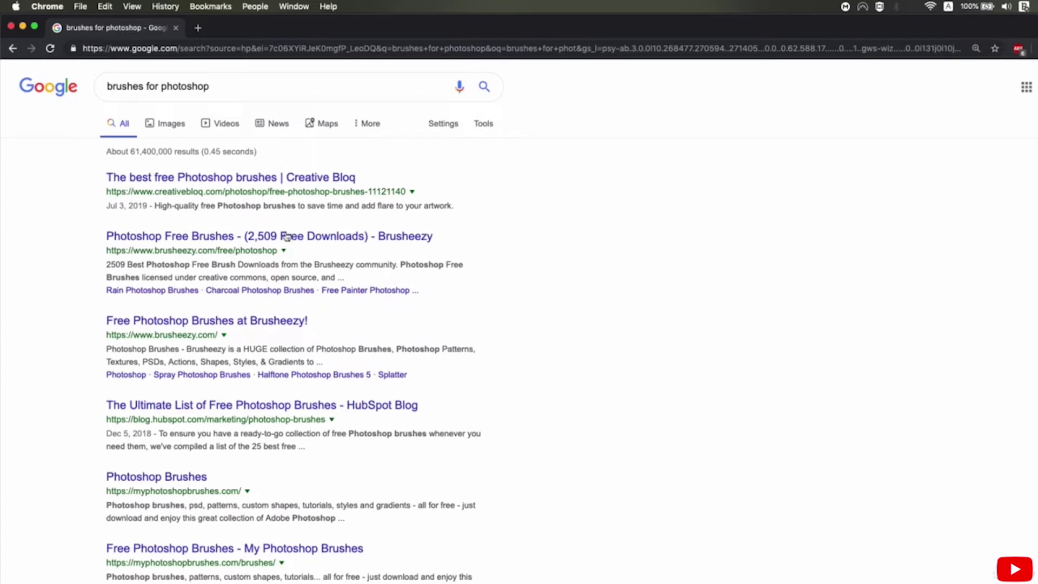
# Open Brusheezy's Photoshop Free Brushes search result and look through the listed brush sets.
pyautogui.click(244, 236)
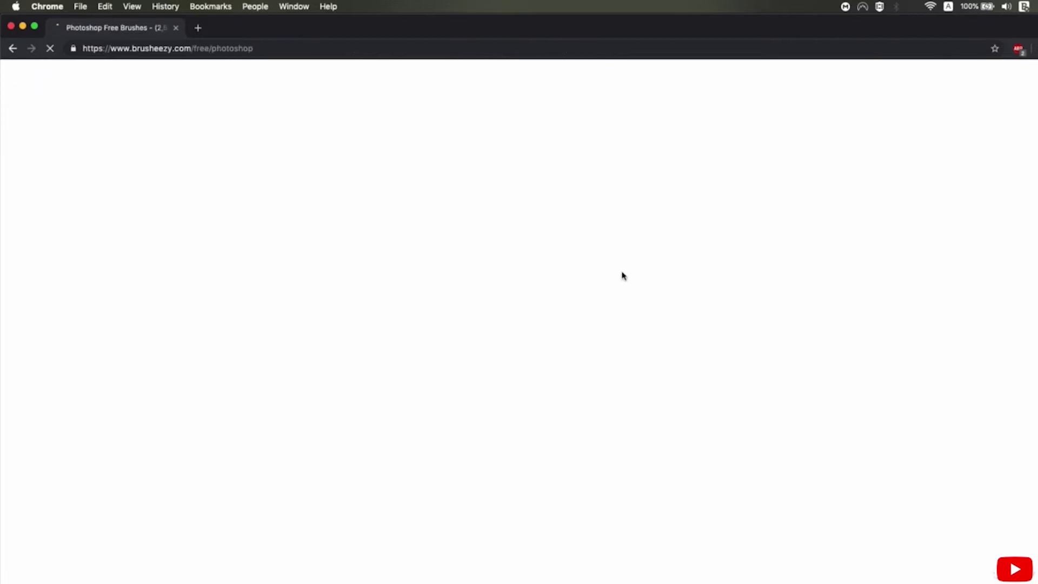
pyautogui.scroll(-2, 546, 261)
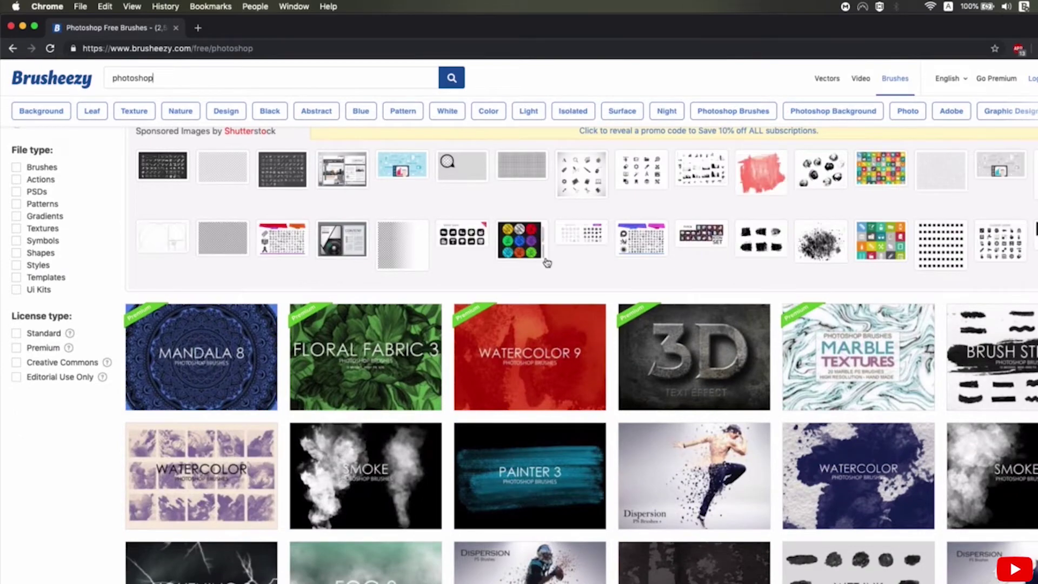
pyautogui.scroll(-1, 547, 262)
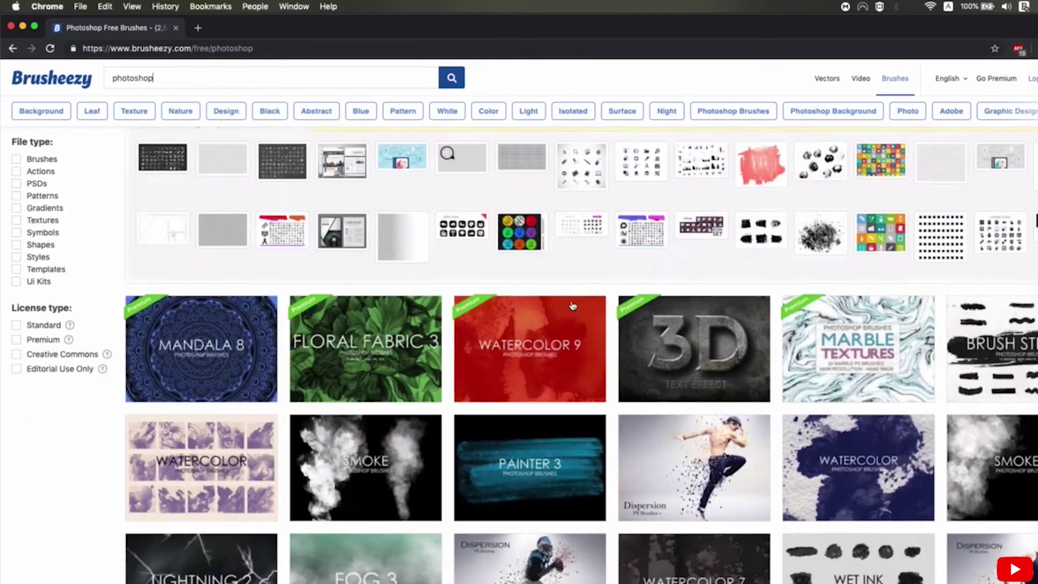
pyautogui.scroll(3, 347, 120)
# Search Brusheezy for "snowflake" and open the 20 Freeze Snowflakes PS Brushes Abr. Vol.11 set from the results.
pyautogui.click(331, 82)
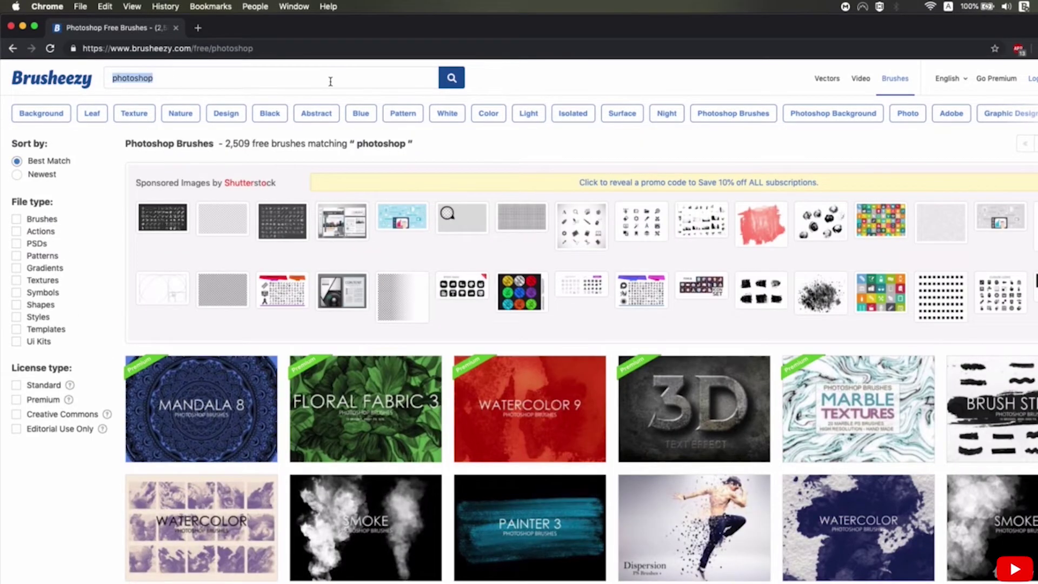
pyautogui.write('snowflake')
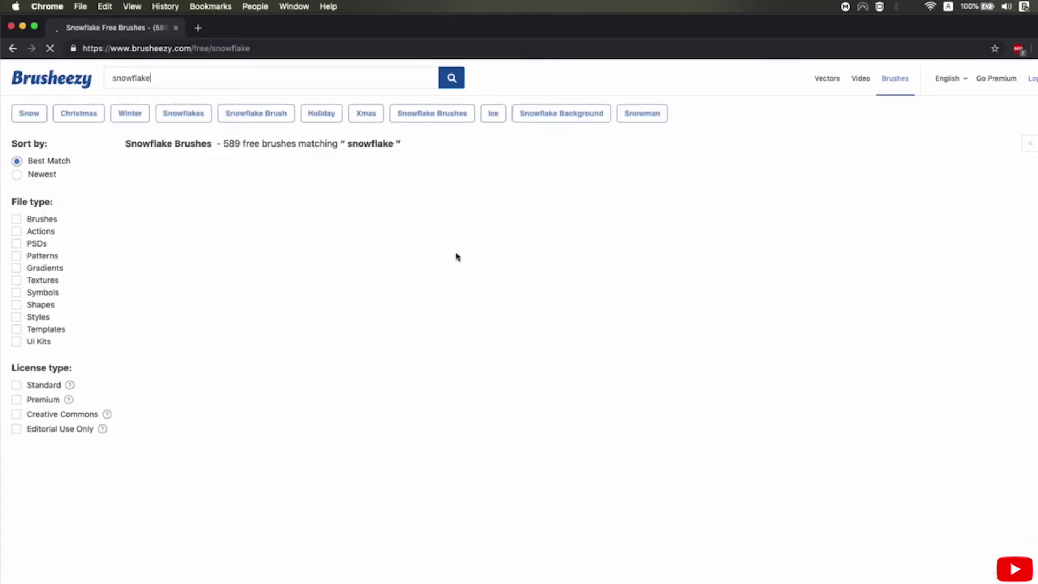
pyautogui.scroll(-5, 652, 263)
pyautogui.scroll(4, 651, 264)
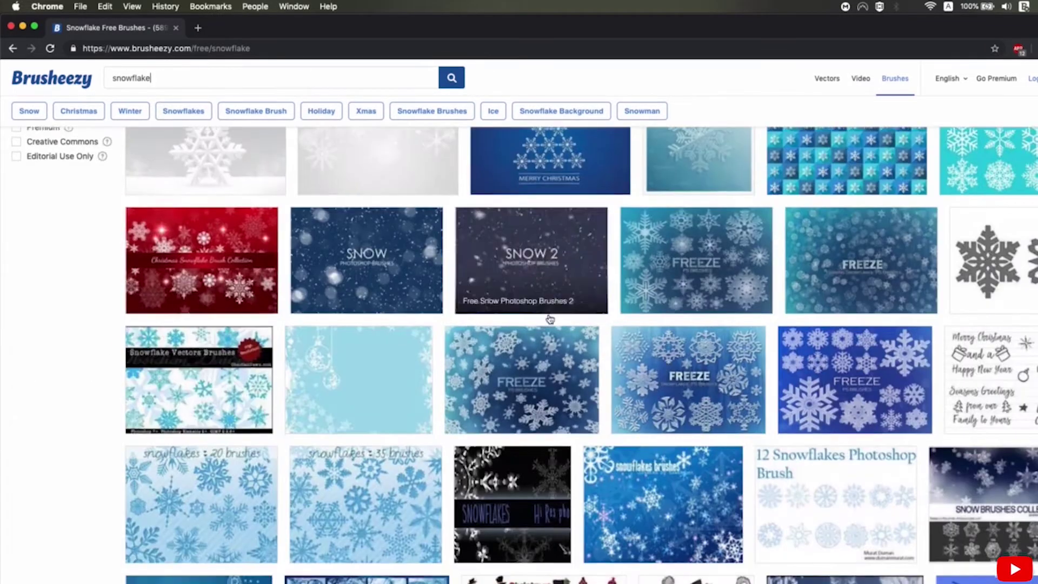
pyautogui.scroll(-3, 617, 359)
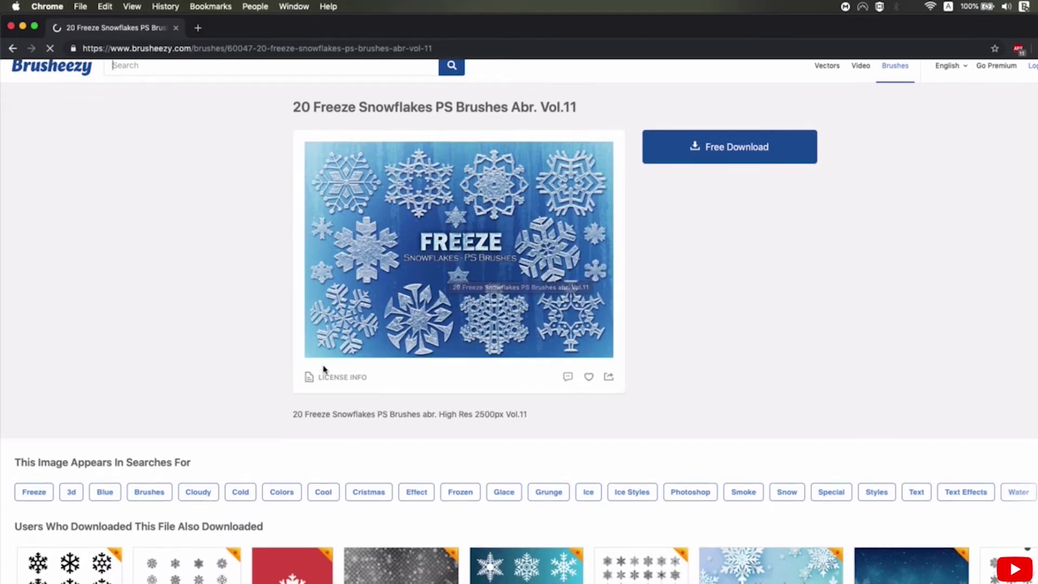
# Download the free snowflake brush set as a zip archive to the Desktop and close the download notice.
pyautogui.click(705, 167)
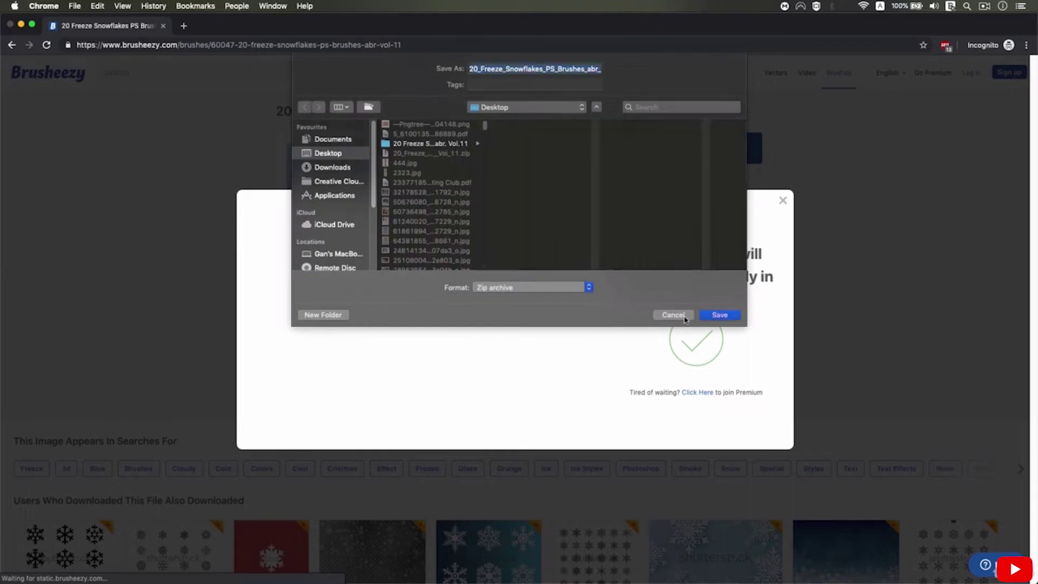
pyautogui.click(718, 314)
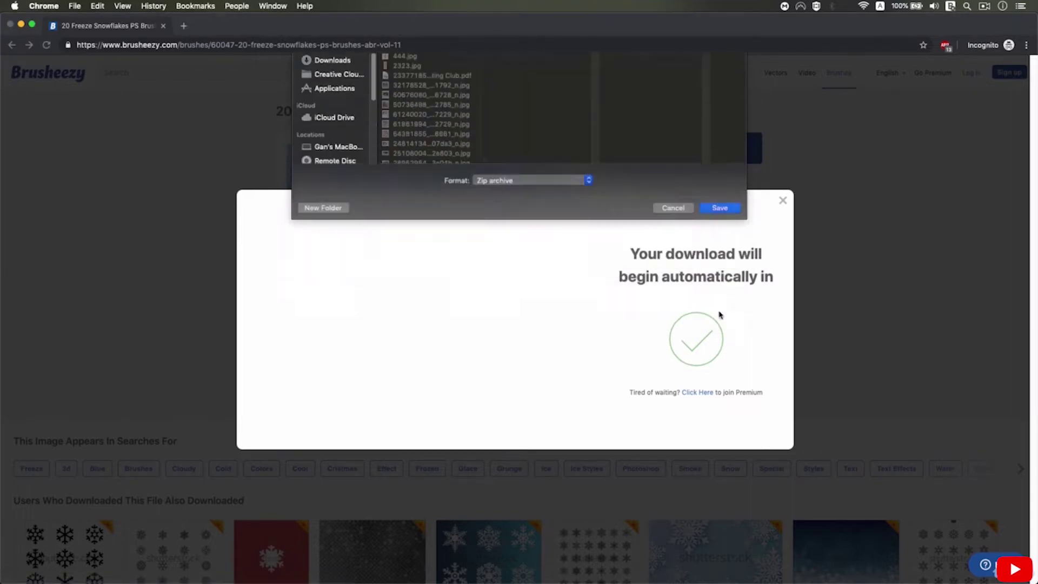
pyautogui.click(854, 303)
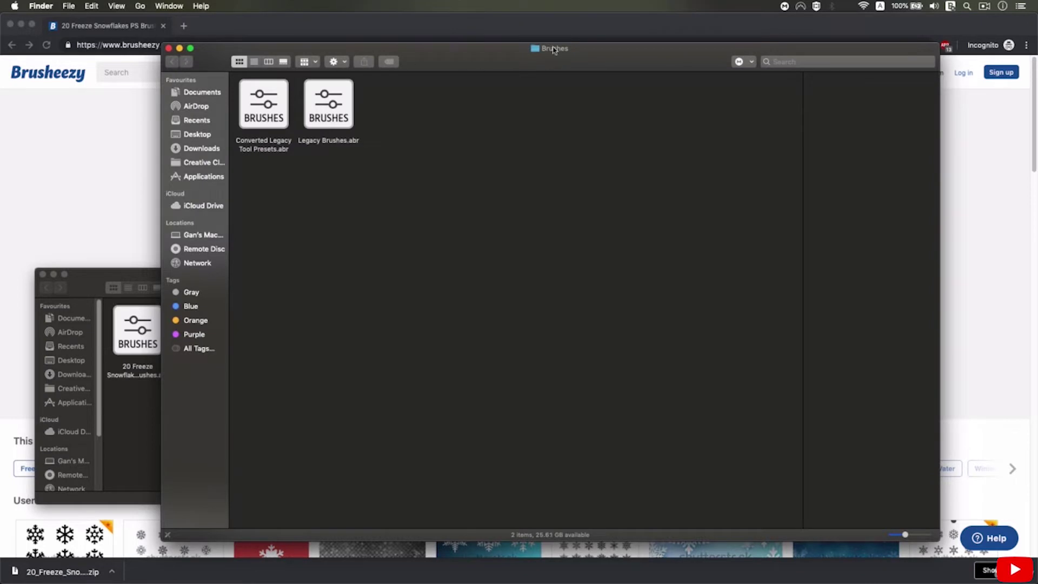
# Check where the Brushes folder is located by going up to its parent Presets folder and reopening Brushes.
pyautogui.keyDown('super'); pyautogui.click(554, 50); pyautogui.keyUp('super')
pyautogui.click(548, 60)
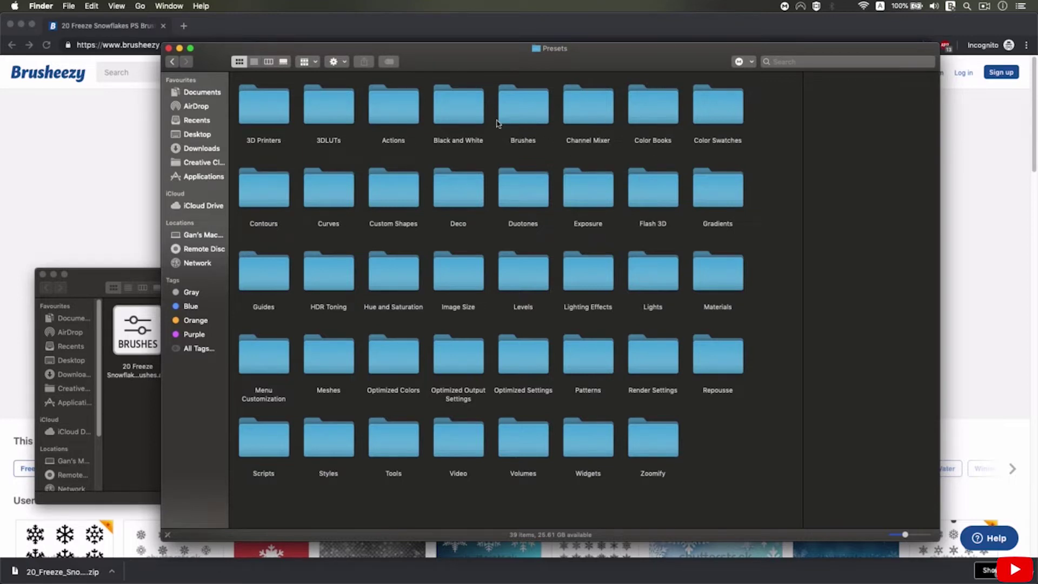
pyautogui.click(515, 122)
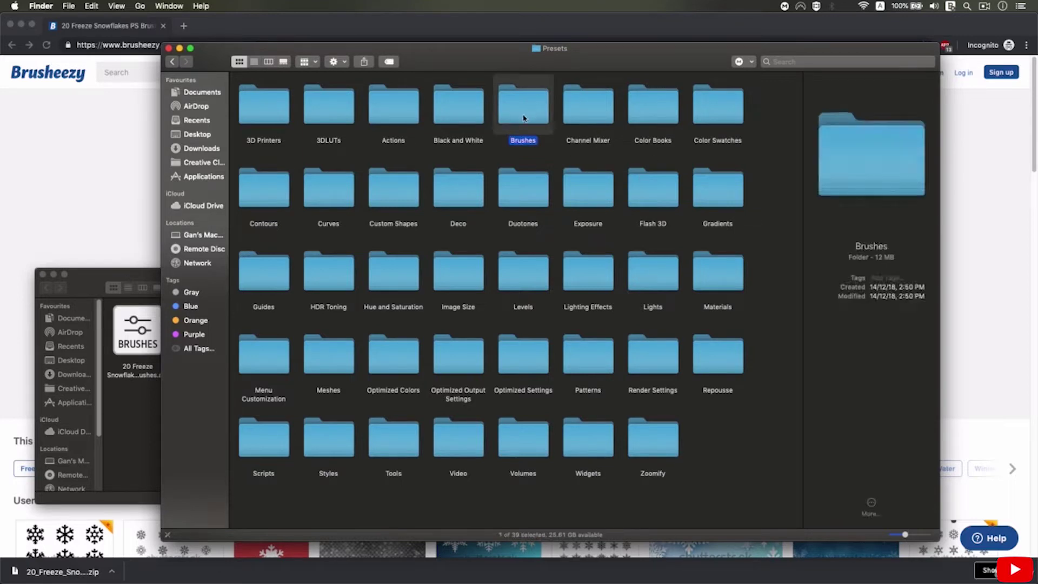
pyautogui.doubleClick(523, 118)
# Arrange the Brushes folder beside the downloaded set's folder and select the 20 Freeze Snowflake Brushes.abr file.
pyautogui.moveTo(560, 58)
pyautogui.mouseDown()
pyautogui.moveTo(622, 58)
pyautogui.moveTo(611, 67)
pyautogui.mouseUp()
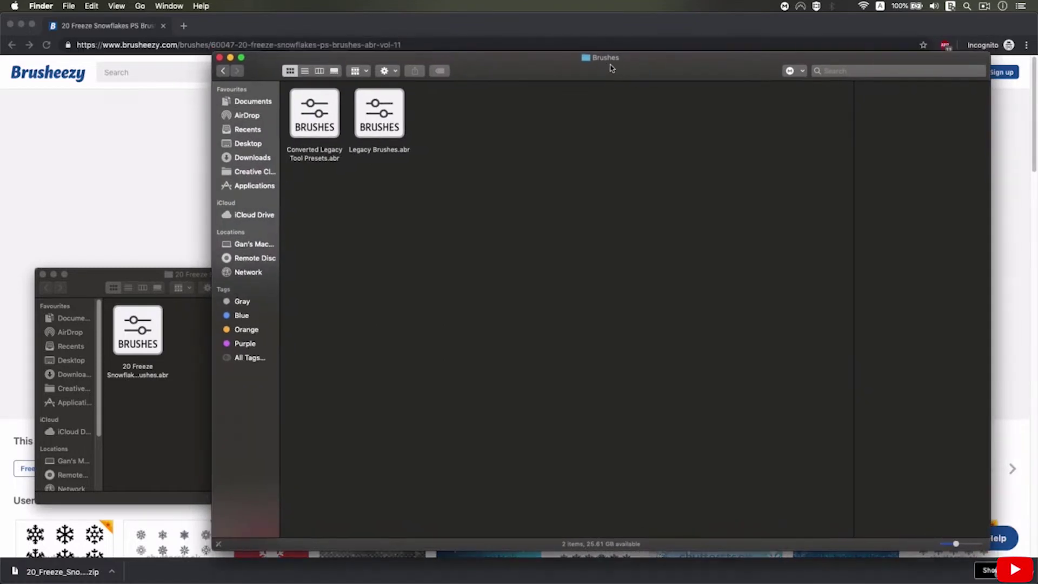
pyautogui.moveTo(124, 274); pyautogui.dragTo(115, 273)
pyautogui.click(118, 332)
pyautogui.moveTo(118, 332); pyautogui.dragTo(151, 335)
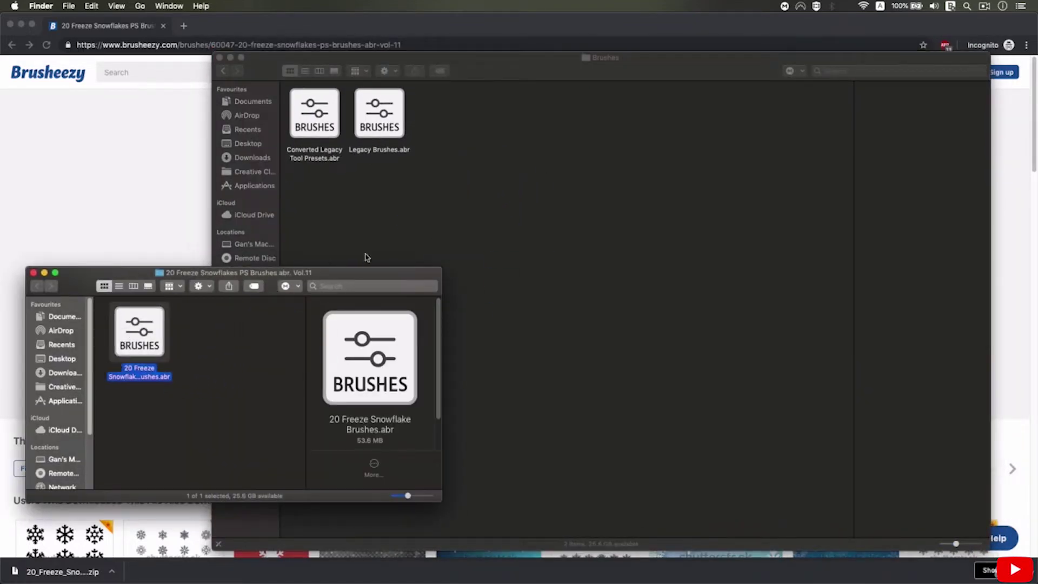
pyautogui.click(470, 217)
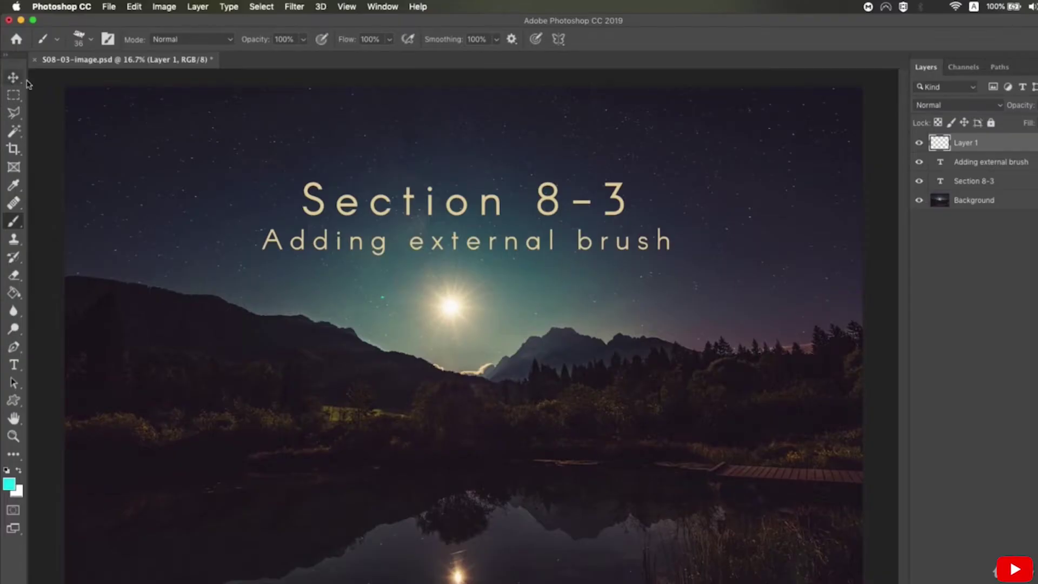
# Import the 20 Freeze Snowflake Brushes.abr file into Photoshop's brush presets.
pyautogui.click(94, 39)
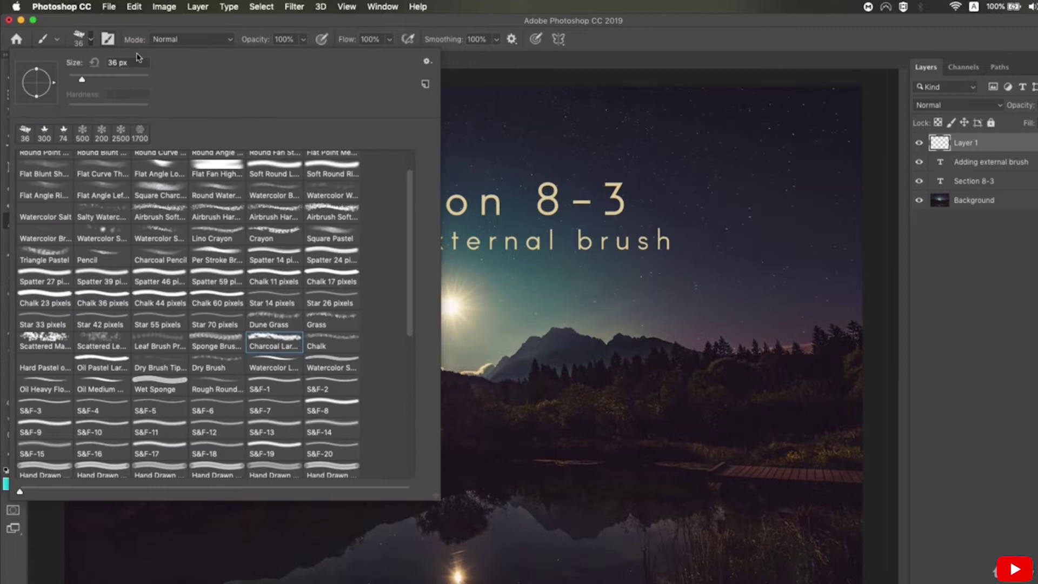
pyautogui.click(427, 62)
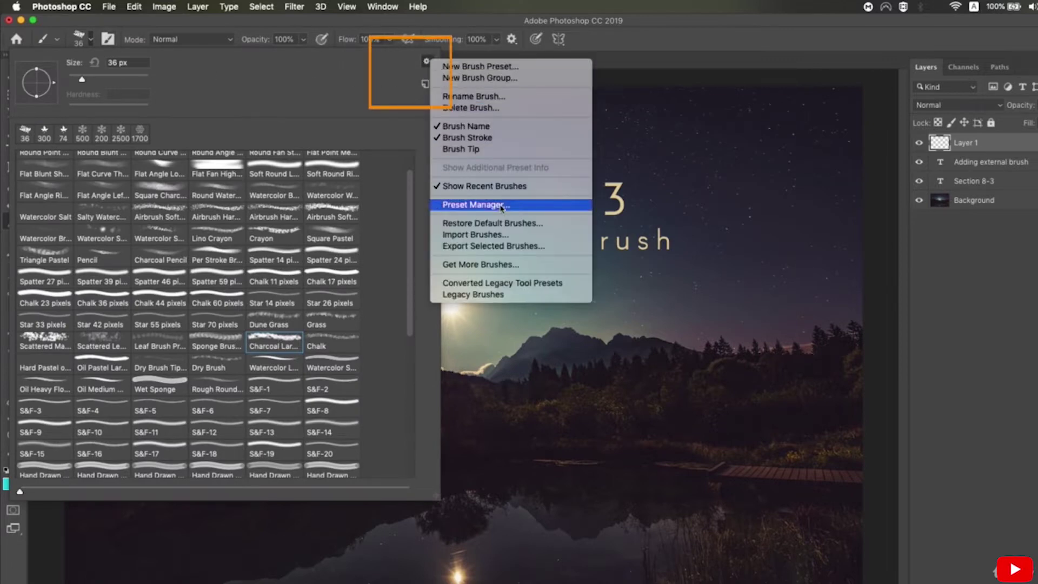
pyautogui.click(495, 235)
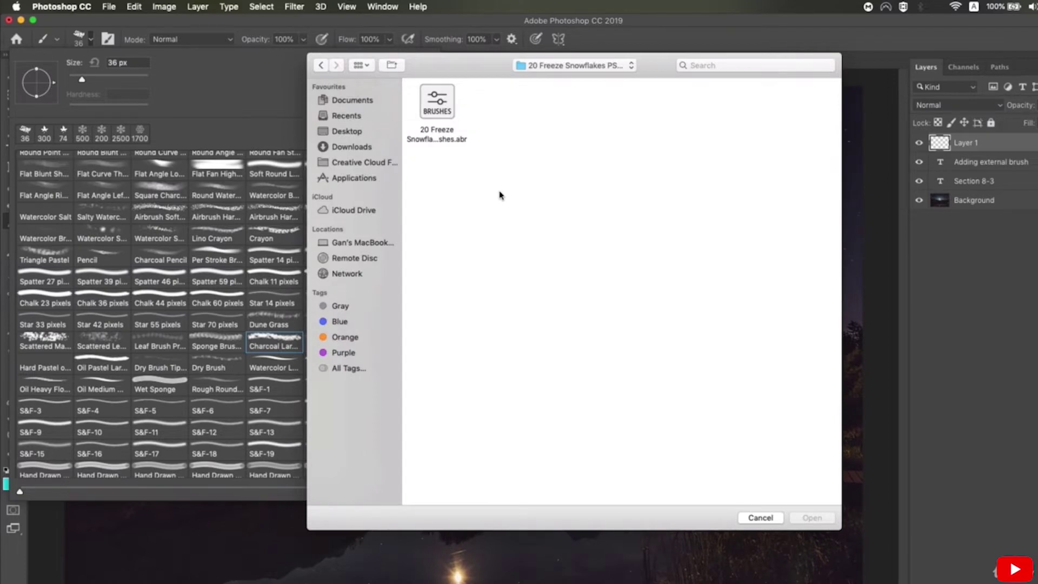
pyautogui.click(440, 105)
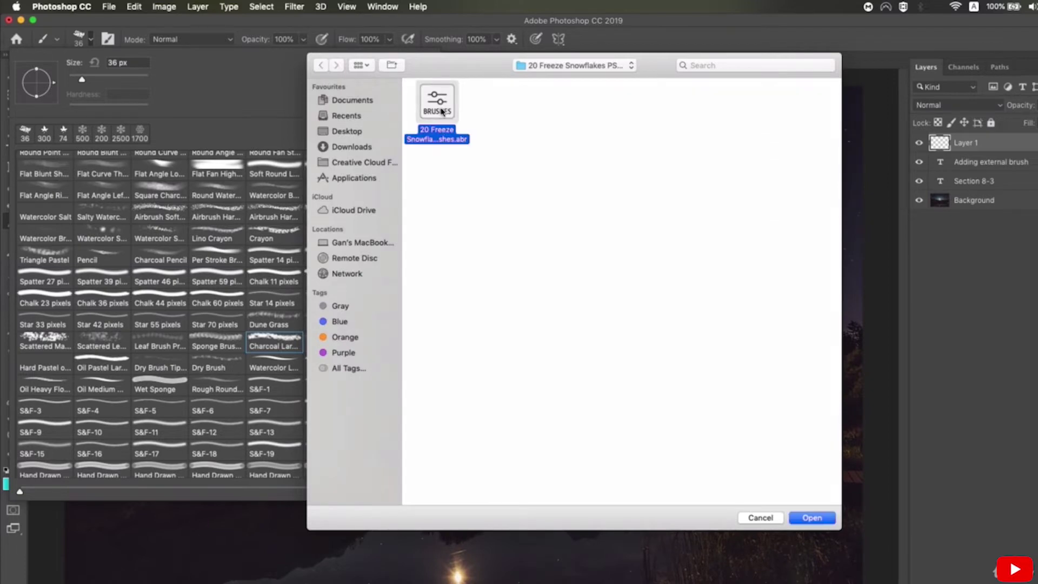
pyautogui.doubleClick(442, 120)
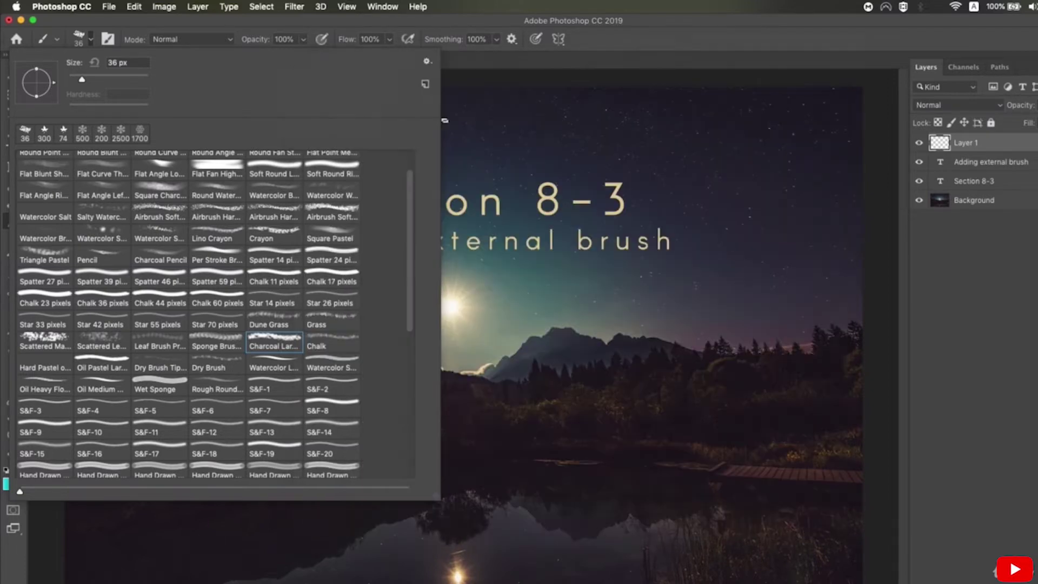
# Choose a brush from the 20 Freeze Snowflake Brushes group and stamp one large cyan snowflake over the "8-3" side of the title.
pyautogui.scroll(-5, 352, 266)
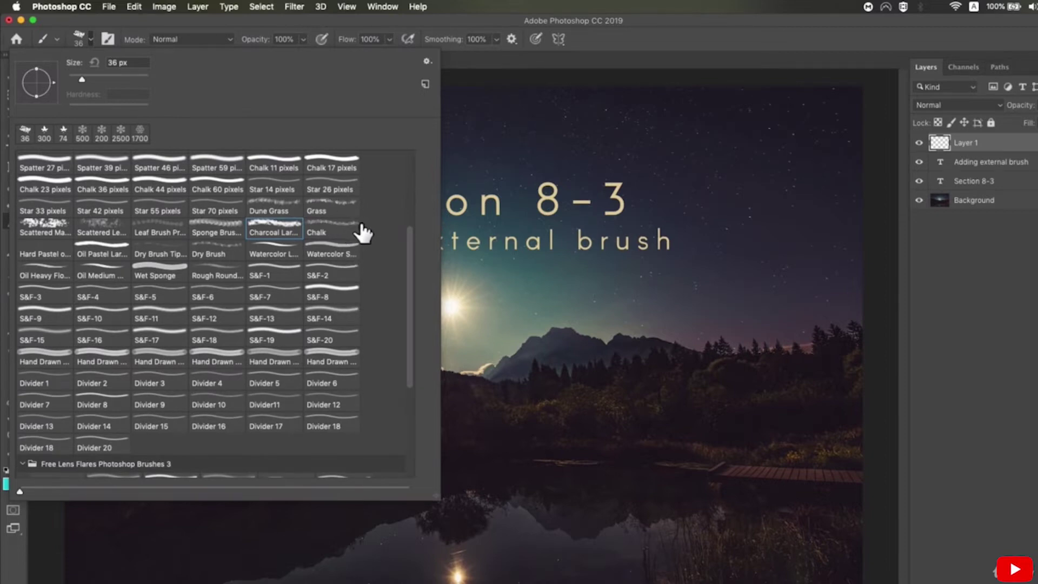
pyautogui.scroll(-8, 362, 233)
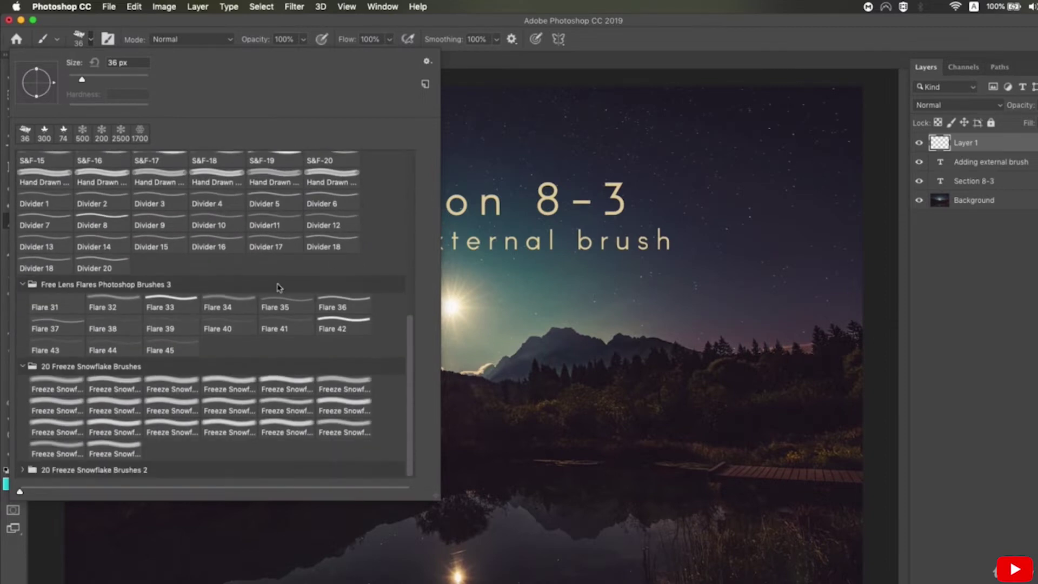
pyautogui.scroll(1, 179, 354)
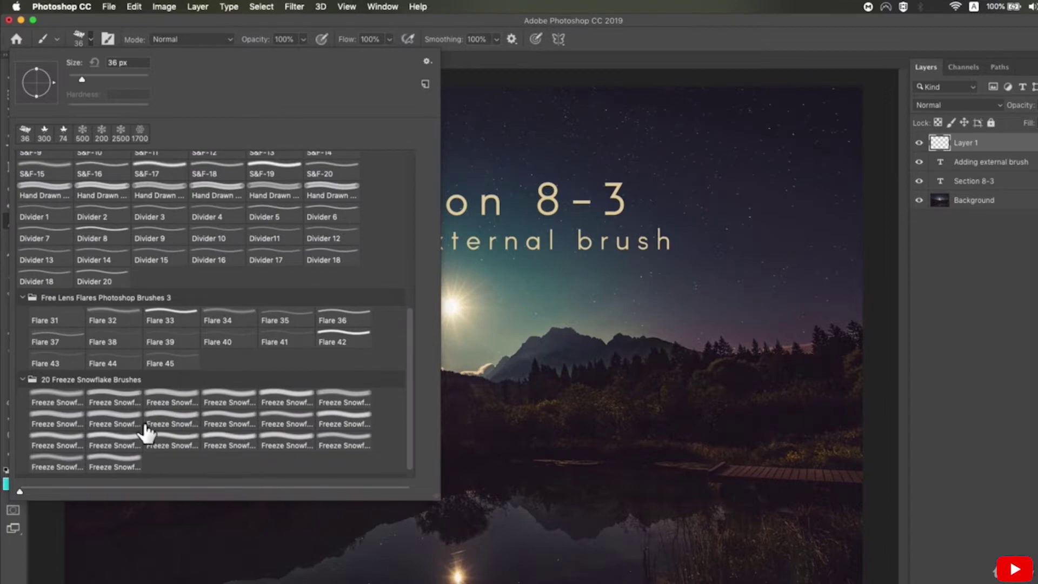
pyautogui.click(190, 433)
pyautogui.click(597, 302)
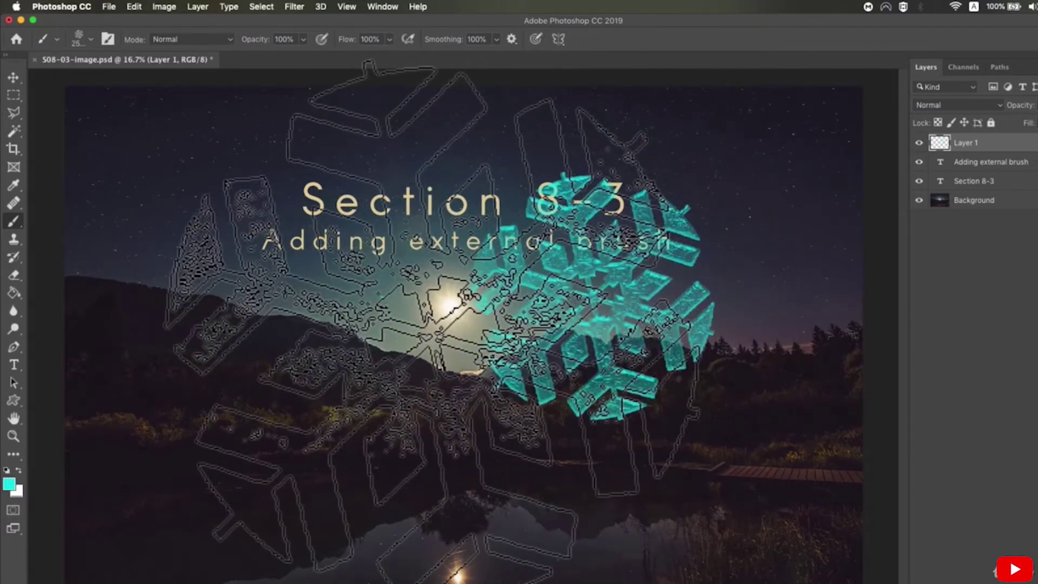
# Reduce the snowflake brush to 1300 px, swap the foreground colour to white, and stamp two snowflakes over the mountains beside the moon.
pyautogui.press('[')
pyautogui.press('[')
pyautogui.press('[')
pyautogui.press('[')
pyautogui.press('[')
pyautogui.press('[')
pyautogui.press('[')
pyautogui.press('[')
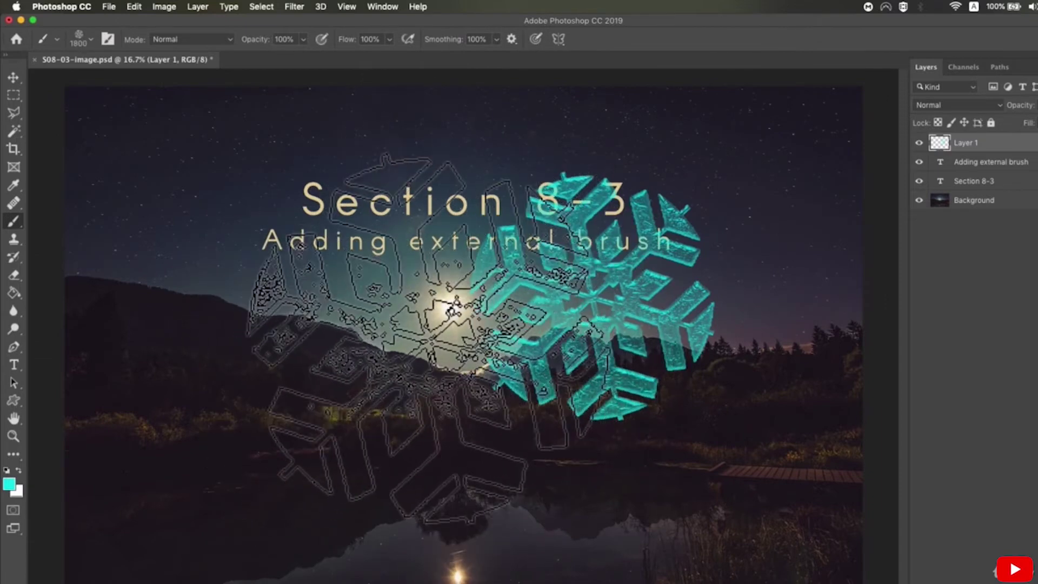
pyautogui.press('x')
pyautogui.click(372, 361)
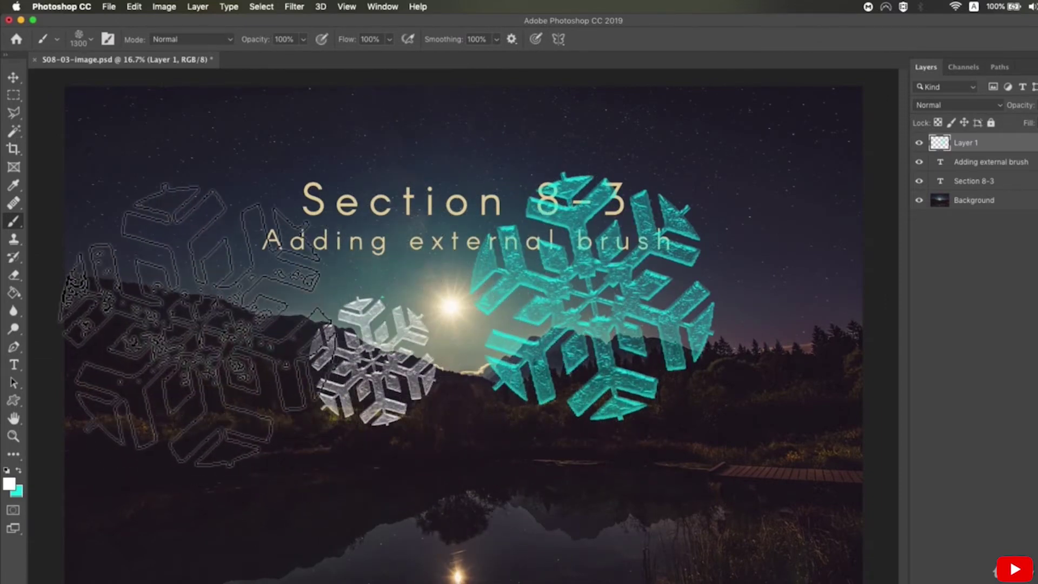
pyautogui.click(195, 316)
# Choose the last brush in the first row of the Freeze Snowflake group and stamp a white snowflake below the cyan one.
pyautogui.click(92, 41)
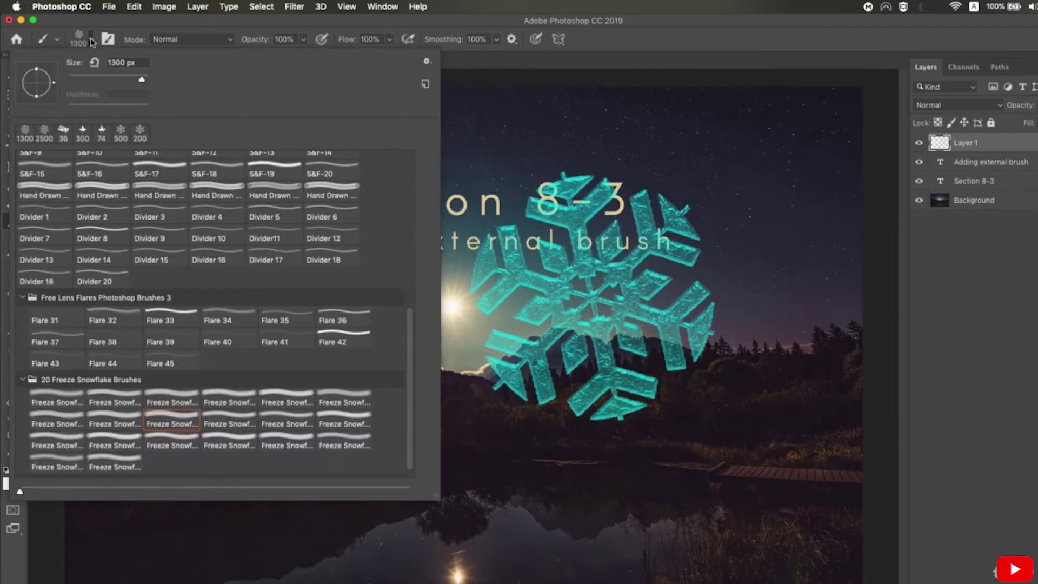
pyautogui.click(354, 401)
pyautogui.click(664, 394)
# Reduce the snowflake brush to 600 px and undo all the large cyan and white snowflake stamps on the image.
pyautogui.press('[')
pyautogui.press('[')
pyautogui.press('[')
pyautogui.press('[')
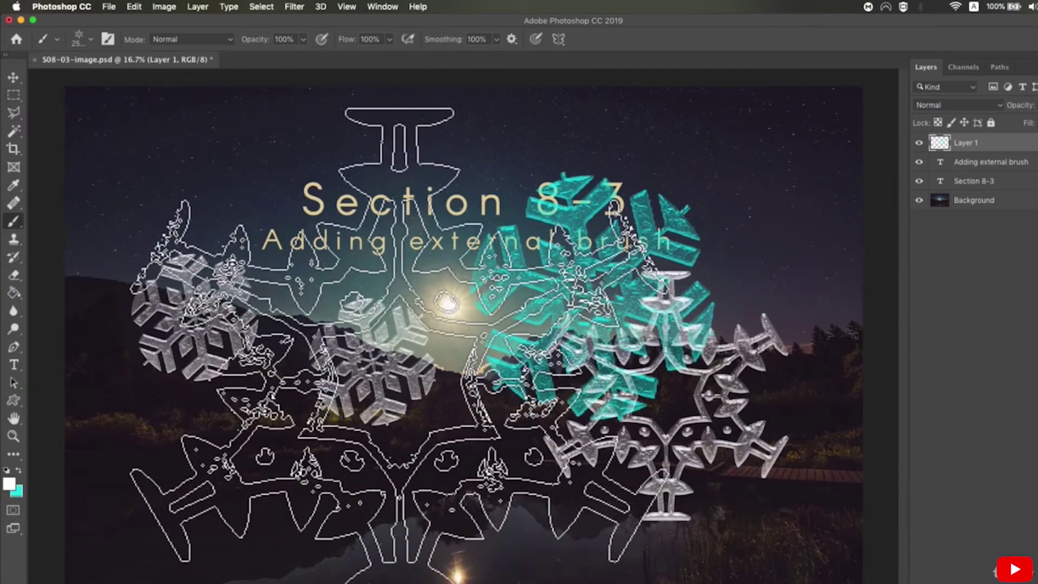
pyautogui.press('[')
pyautogui.press('[')
pyautogui.press('[')
pyautogui.press('[')
pyautogui.press('[')
pyautogui.press('[')
pyautogui.press('[')
pyautogui.press('[')
pyautogui.press('[')
pyautogui.press('[')
pyautogui.press('[')
pyautogui.press('[')
pyautogui.press('[')
pyautogui.press('[')
pyautogui.press('[')
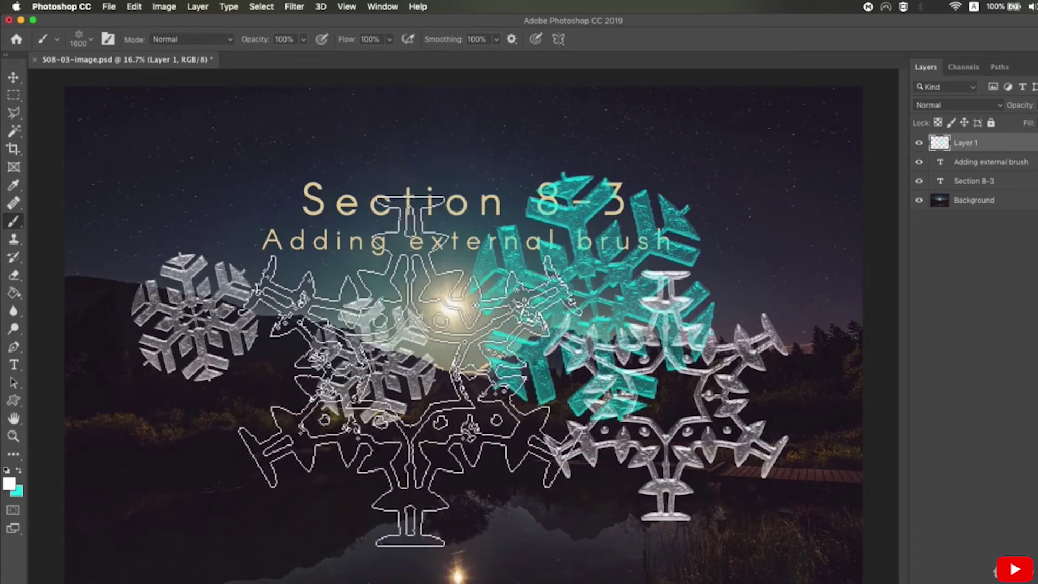
pyautogui.press('super+z')
pyautogui.press('super+z')
pyautogui.press('super+z')
pyautogui.press('super+z')
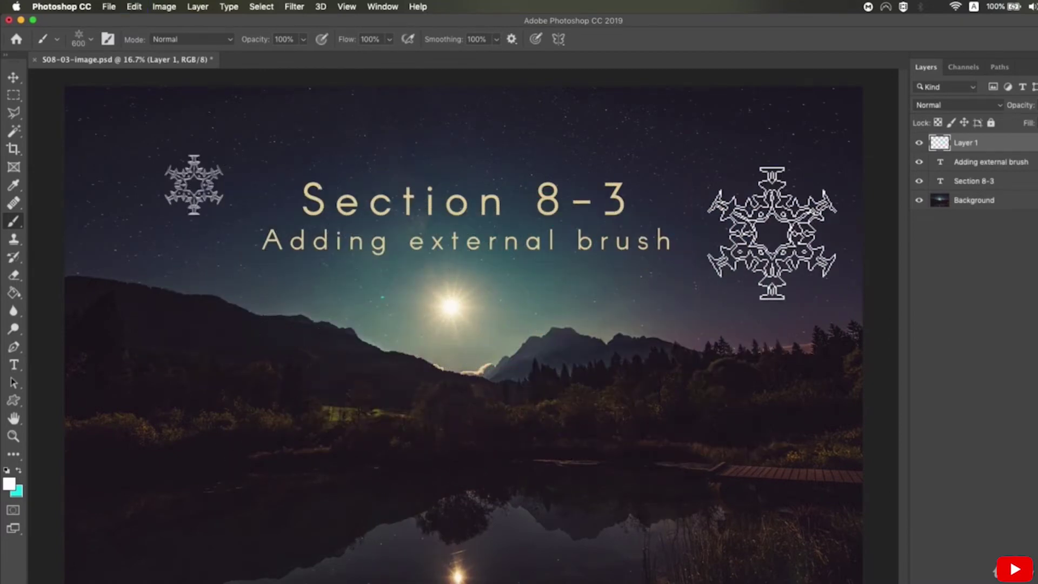
# Stamp small white 600 px snowflakes beside the "Section 8-3" title and on the mountain ridge left of the moon.
pyautogui.click(727, 214)
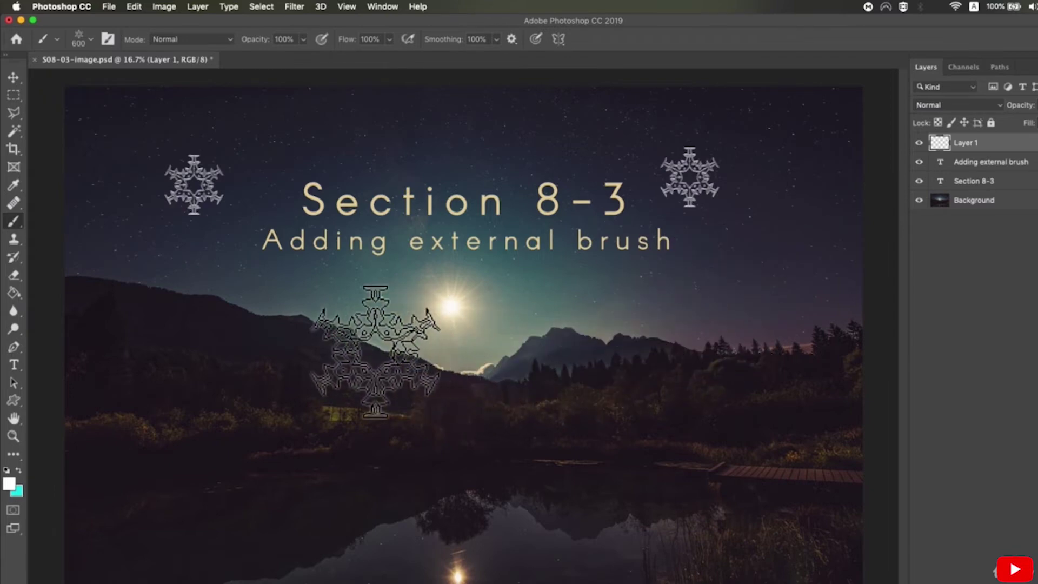
pyautogui.moveTo(375, 351)
pyautogui.mouseDown()
pyautogui.moveTo(372, 423)
pyautogui.moveTo(485, 364)
pyautogui.moveTo(281, 349)
pyautogui.mouseUp()
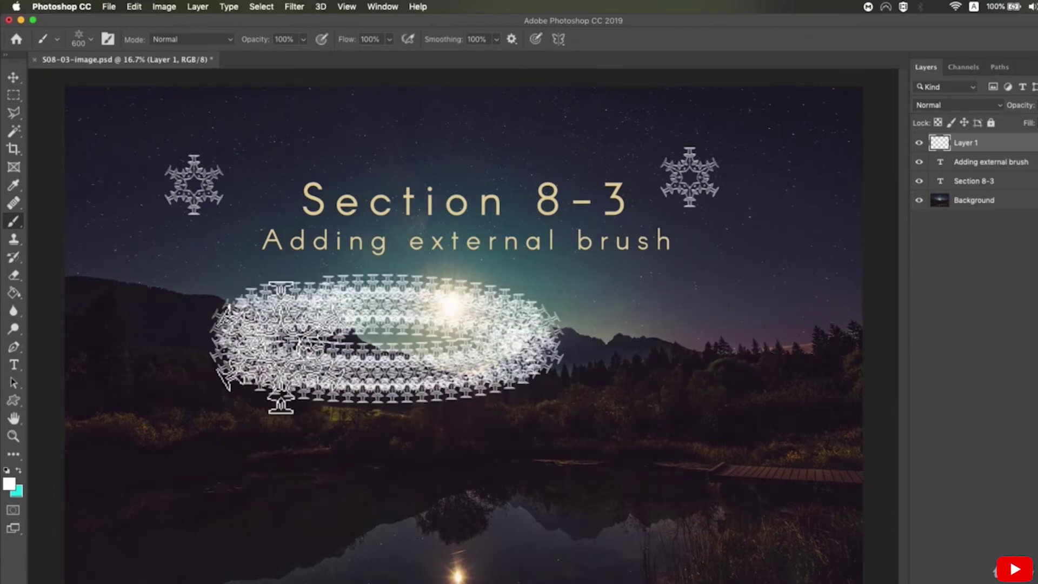
pyautogui.press('super+z')
pyautogui.click(310, 337)
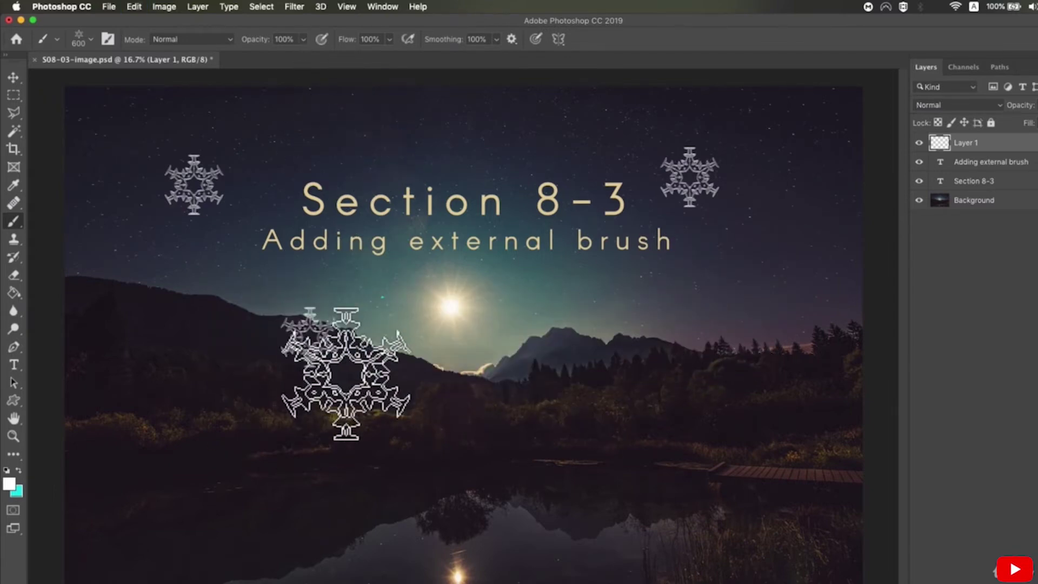
# Lower the brush opacity to 38% and stamp a snowflake over the right-hand mountains and another above the title.
pyautogui.click(302, 40)
pyautogui.click(269, 54)
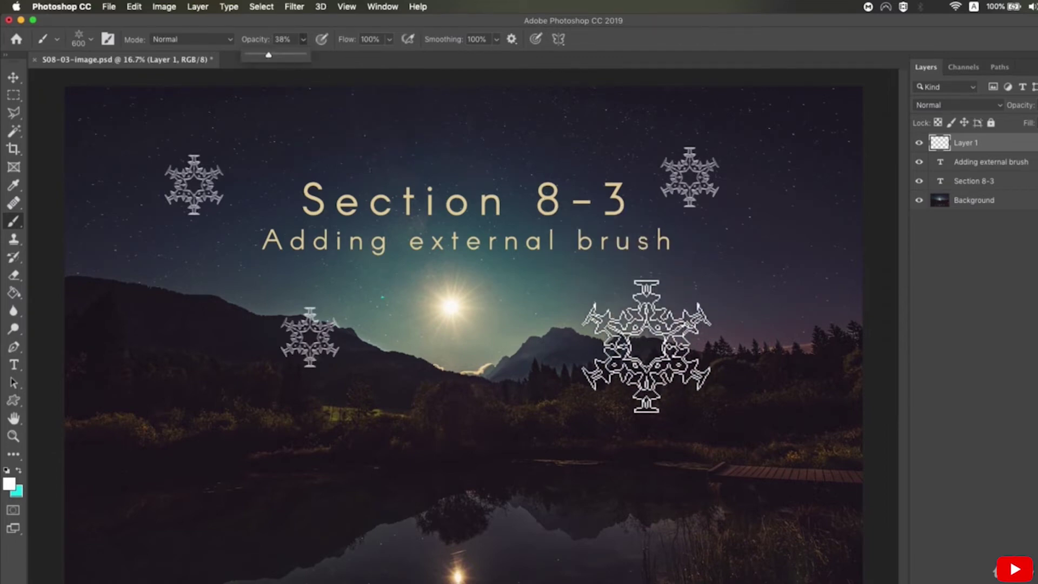
pyautogui.click(611, 316)
pyautogui.click(383, 167)
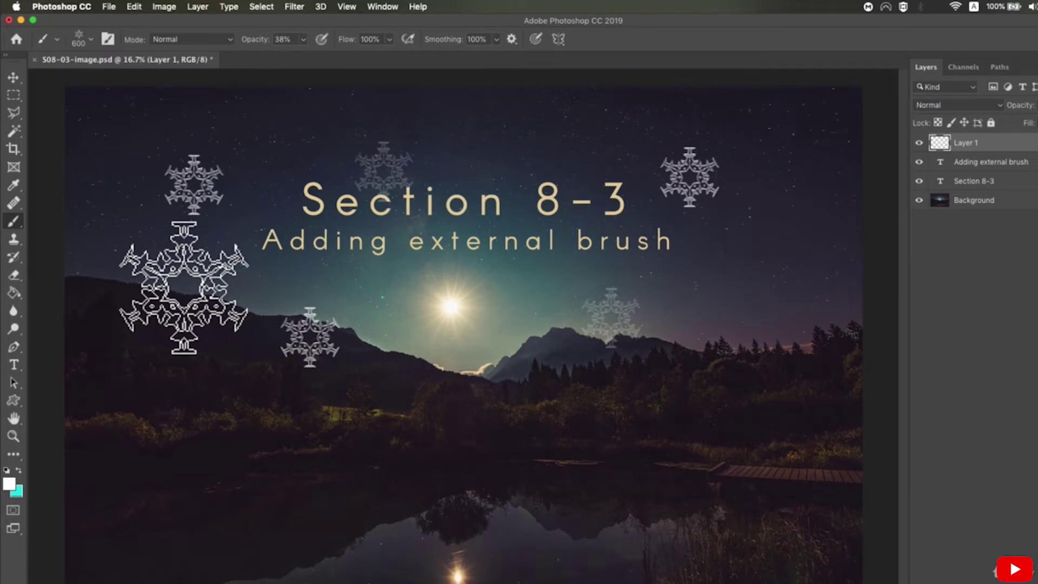
# Choose Flare 42 from Free Lens Flares Photoshop Brushes 3 and stamp two large ring flares along the lake's far shore.
pyautogui.click(91, 40)
pyautogui.scroll(-1, 213, 303)
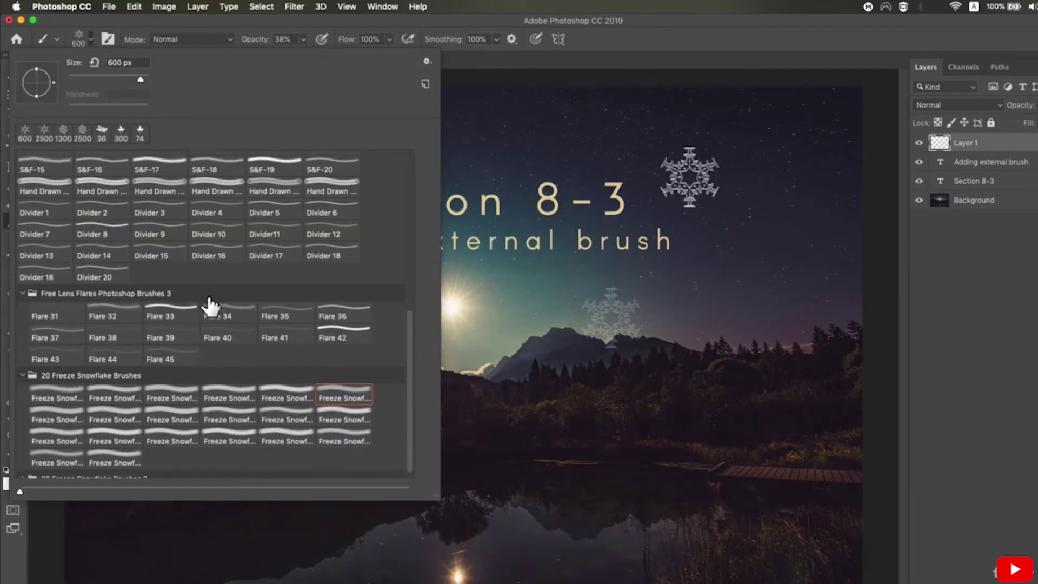
pyautogui.click(334, 324)
pyautogui.press('Return')
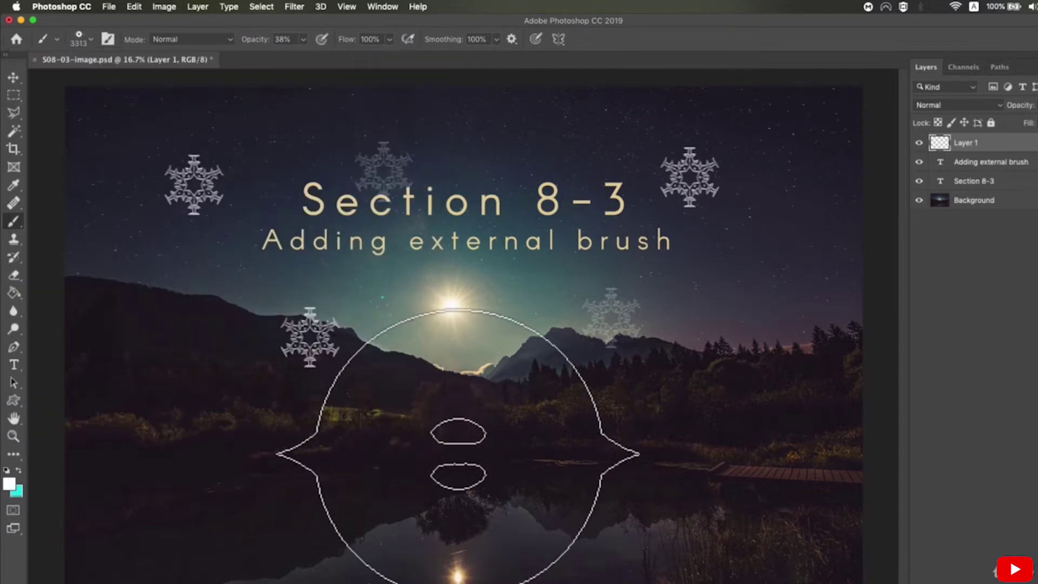
pyautogui.click(456, 437)
pyautogui.click(267, 456)
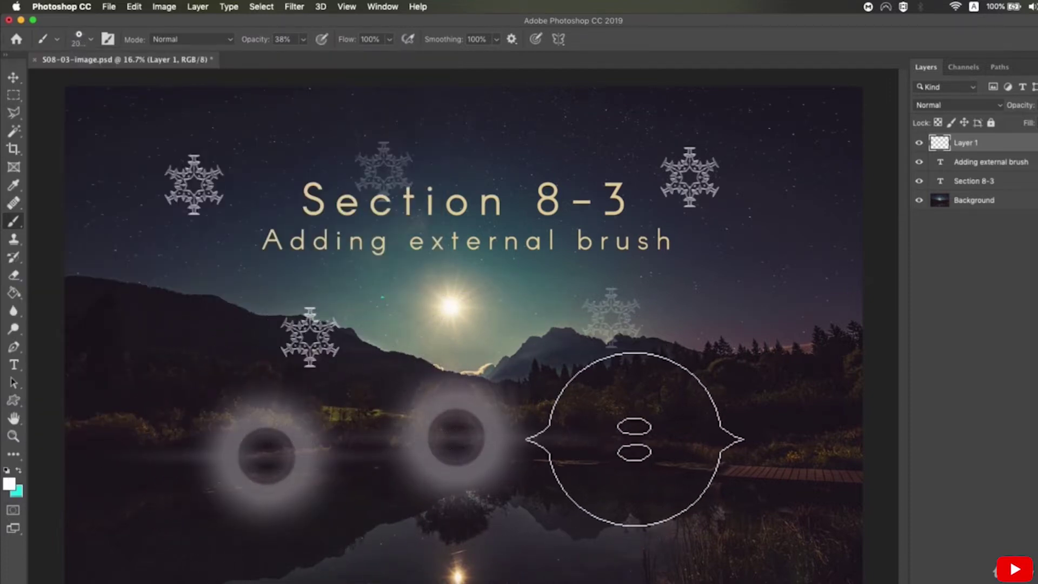
# Reduce the ring flare brush down to 1700 px and stamp two smaller flares on the shore right of the large ones.
pyautogui.press('[')
pyautogui.press('[')
pyautogui.press('[')
pyautogui.press('[')
pyautogui.press('[')
pyautogui.press('[')
pyautogui.press('[')
pyautogui.press('[')
pyautogui.press('[')
pyautogui.press('[')
pyautogui.click(655, 435)
pyautogui.press('[')
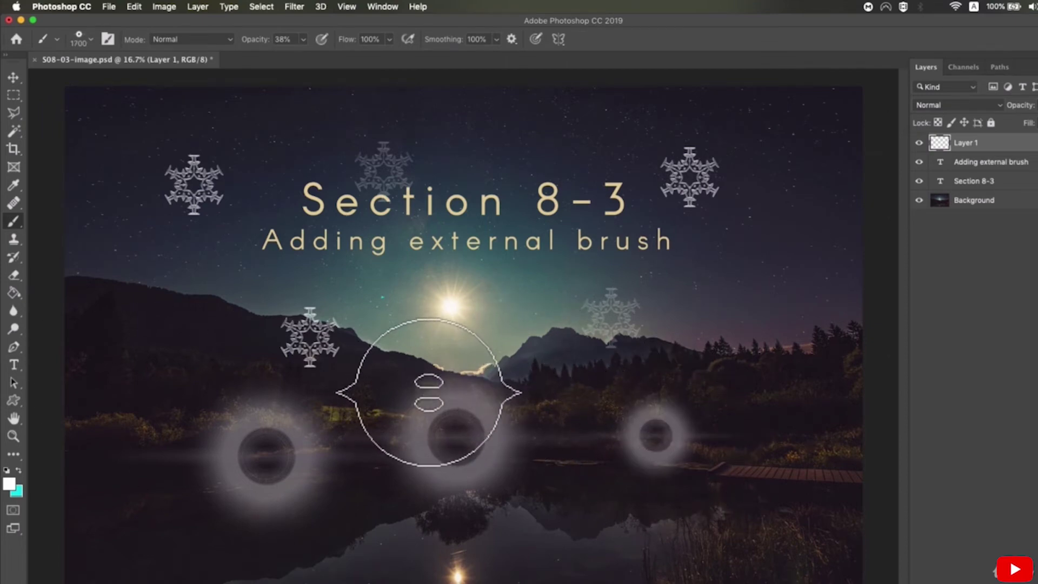
pyautogui.click(574, 410)
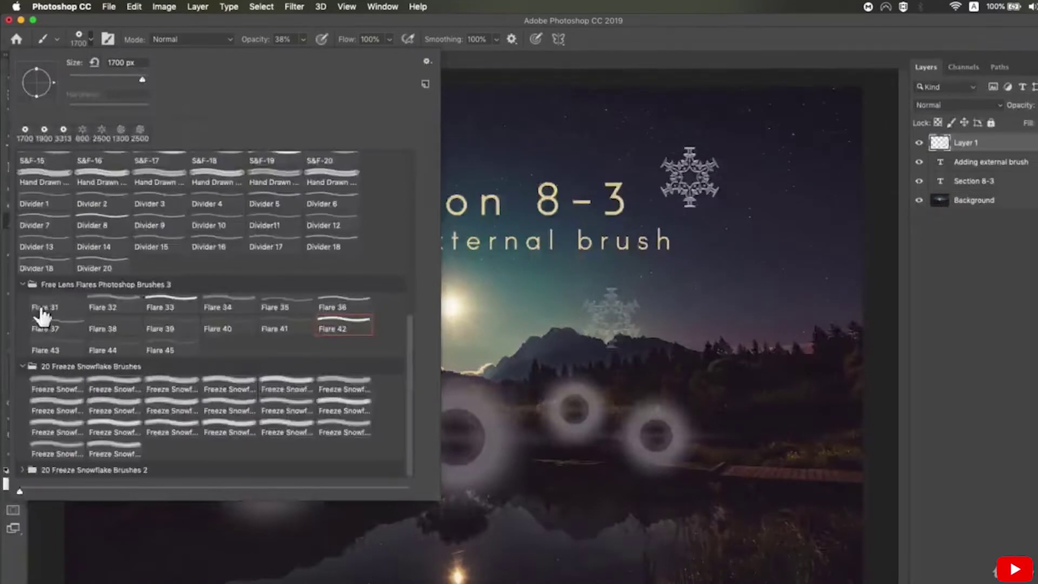
# Choose the Flare 31 brush at 5000 px and stamp two faint flare trails across the title area and the left mountains.
pyautogui.click(43, 310)
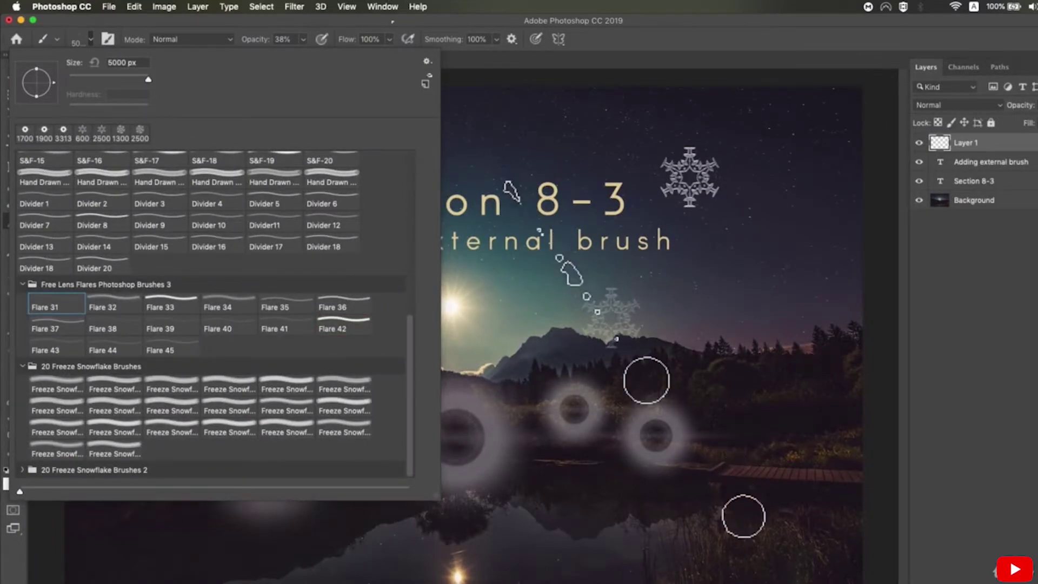
pyautogui.click(575, 264)
pyautogui.click(221, 346)
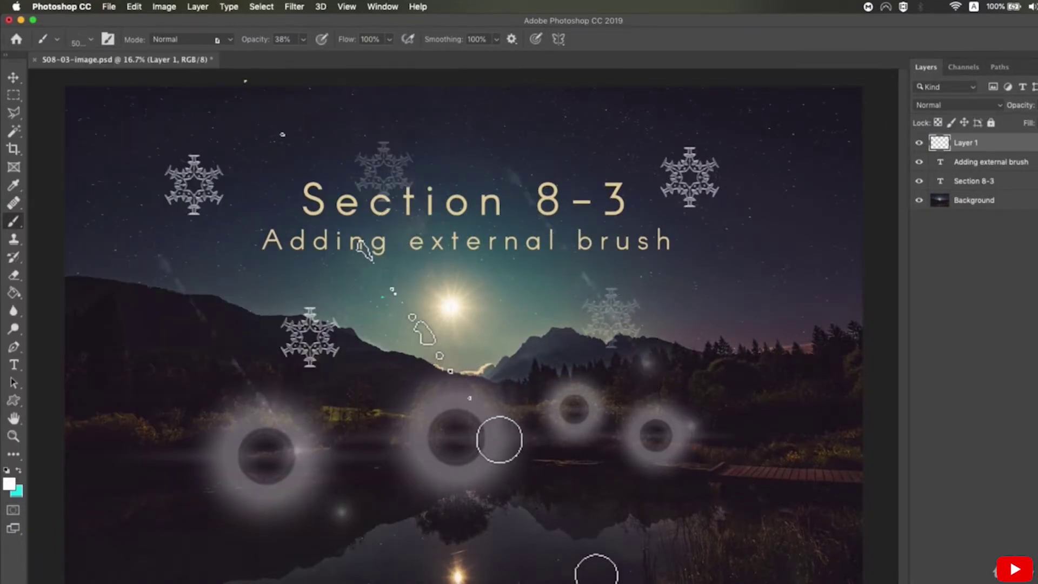
# Reduce the Flare 31 brush to 4000 px and stamp a trail over the leftmost ring flare.
pyautogui.press('[')
pyautogui.press('[')
pyautogui.press('[')
pyautogui.press('[')
pyautogui.press('[')
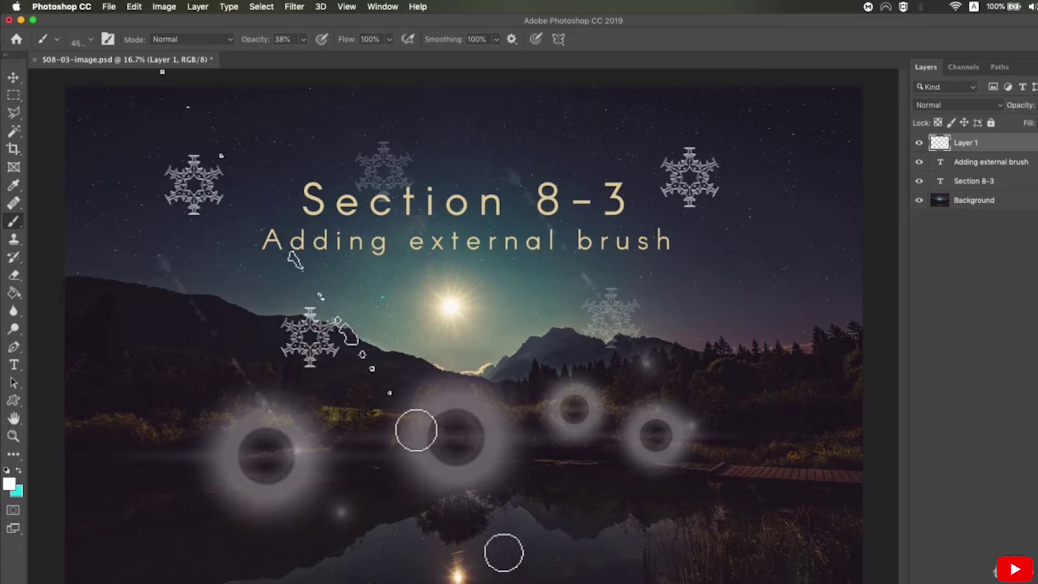
pyautogui.press('[')
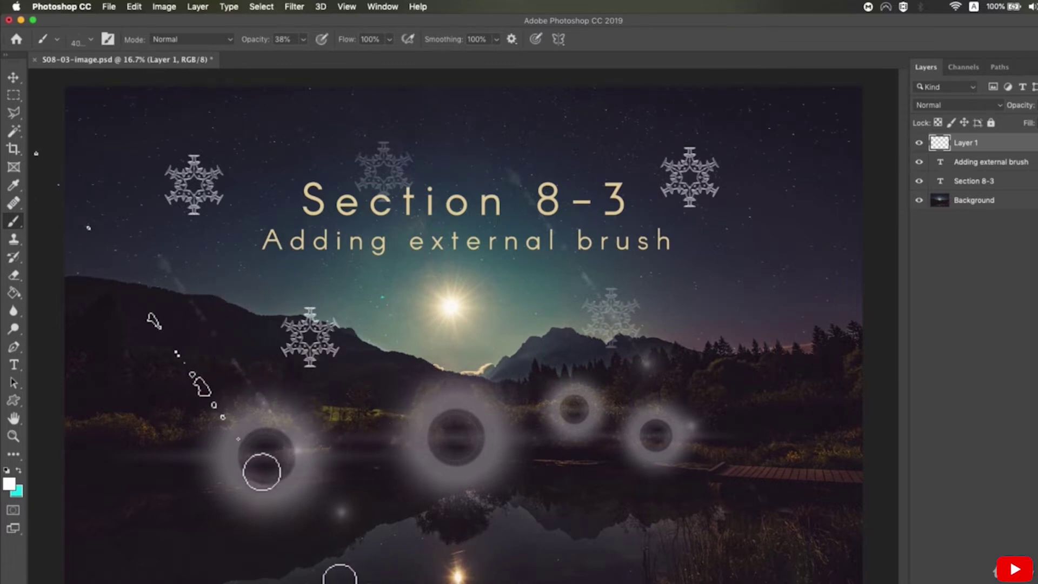
pyautogui.click(248, 448)
# Set the brush opacity to 100% and stamp bright flare trails on the right, centre and left of the scene.
pyautogui.click(303, 40)
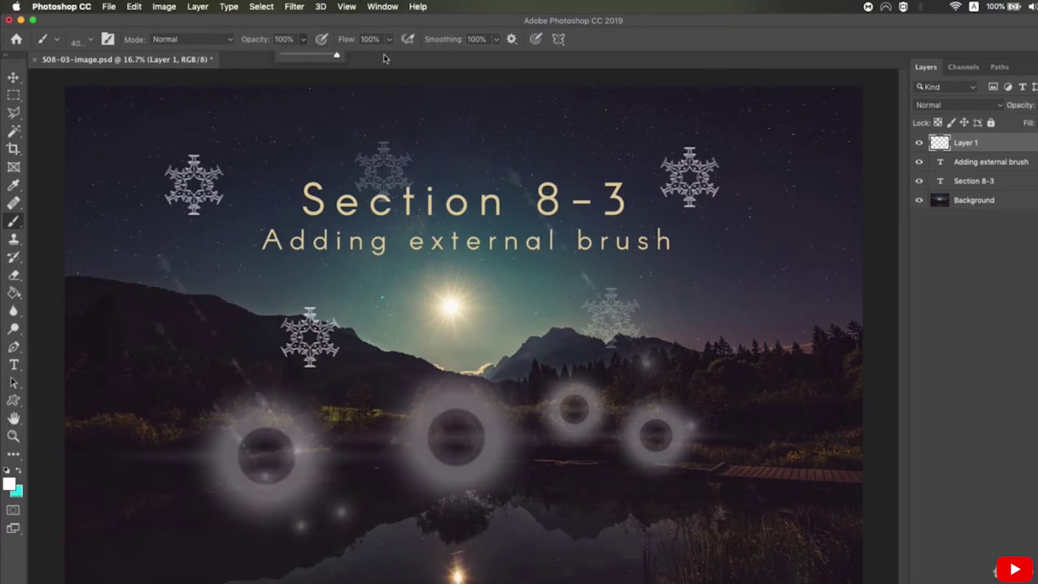
pyautogui.click(716, 309)
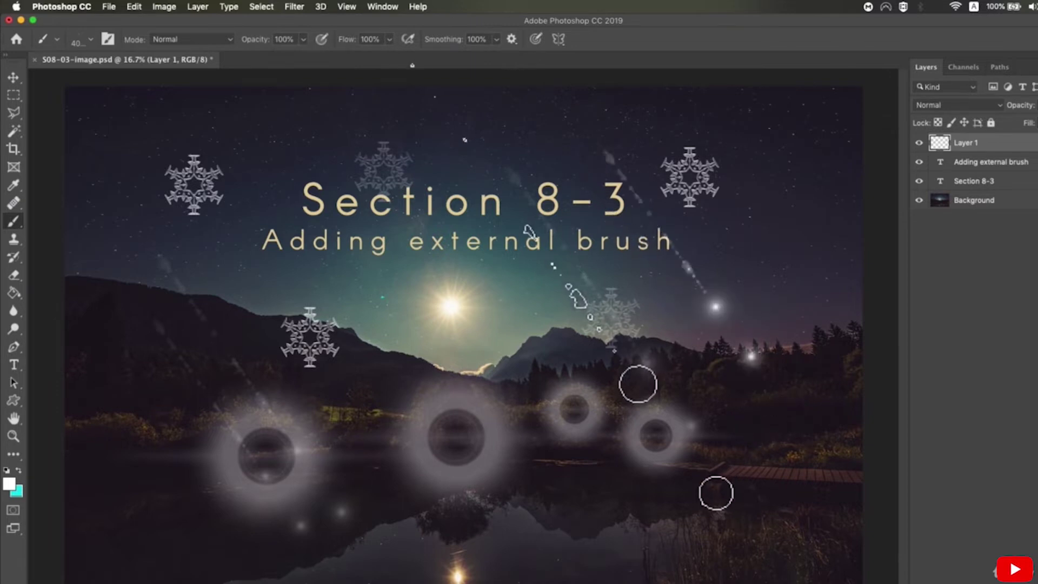
pyautogui.click(552, 412)
pyautogui.click(181, 303)
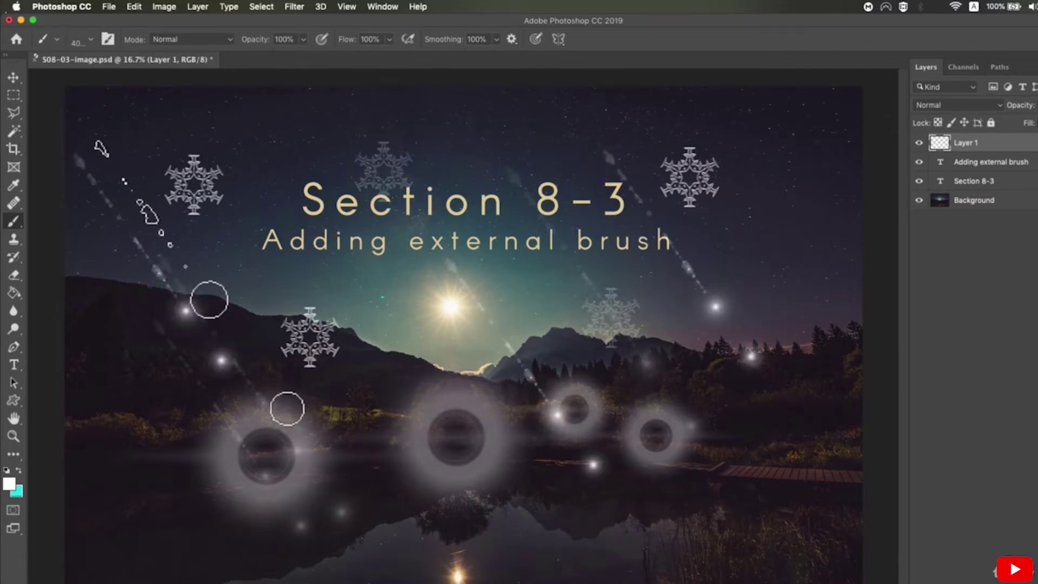
# Choose the Flare 43 brush at 5000 px and stamp a white starburst on the mountain peak right of the moon.
pyautogui.click(89, 39)
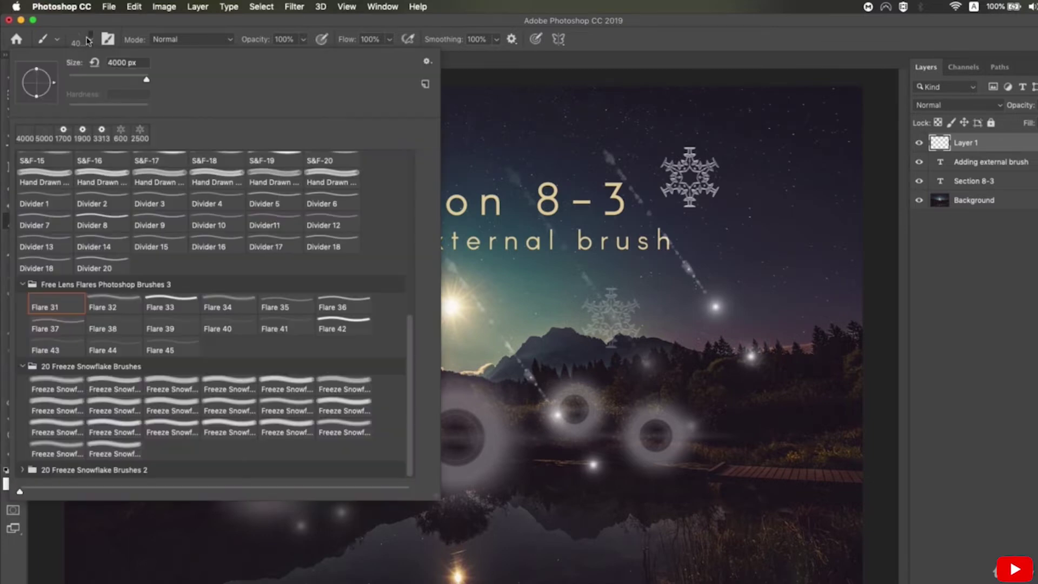
pyautogui.click(72, 350)
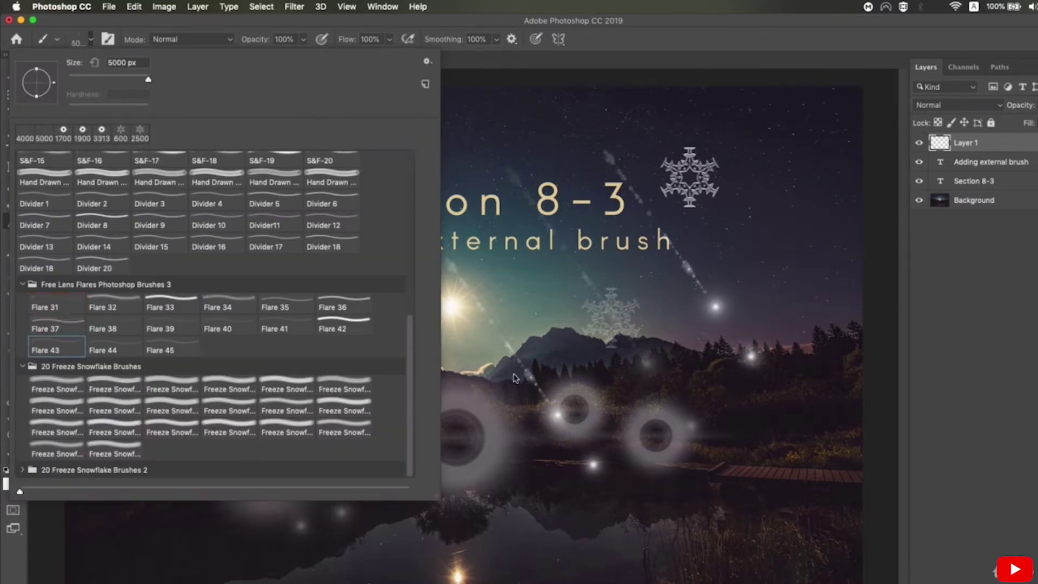
pyautogui.click(602, 372)
pyautogui.click(568, 335)
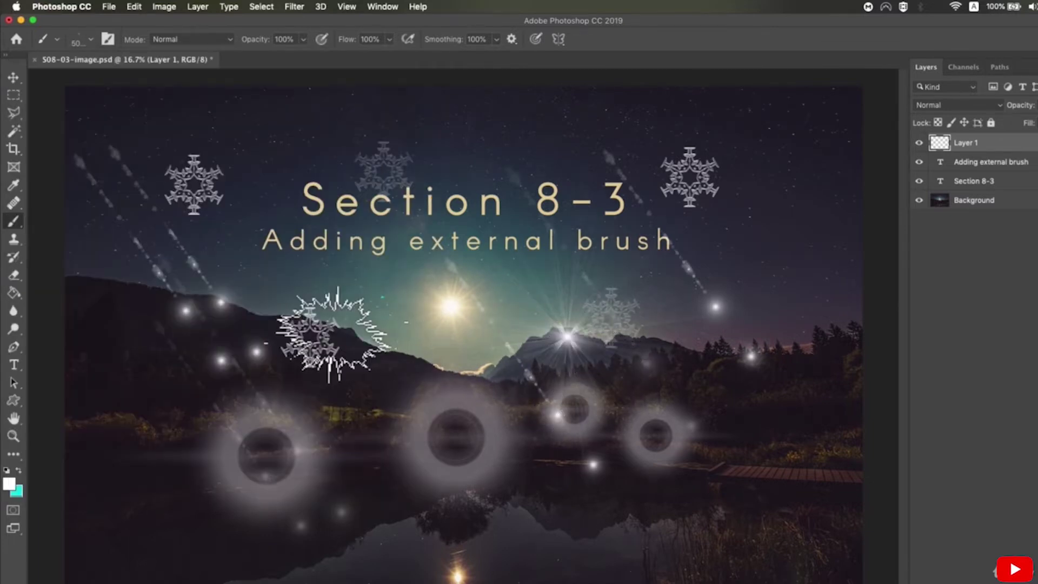
# Reduce the Flare 43 brush size slightly and swap the foreground colour to cyan.
pyautogui.press('[')
pyautogui.press('[')
pyautogui.press('[')
pyautogui.press('[')
pyautogui.press('[')
pyautogui.press('[')
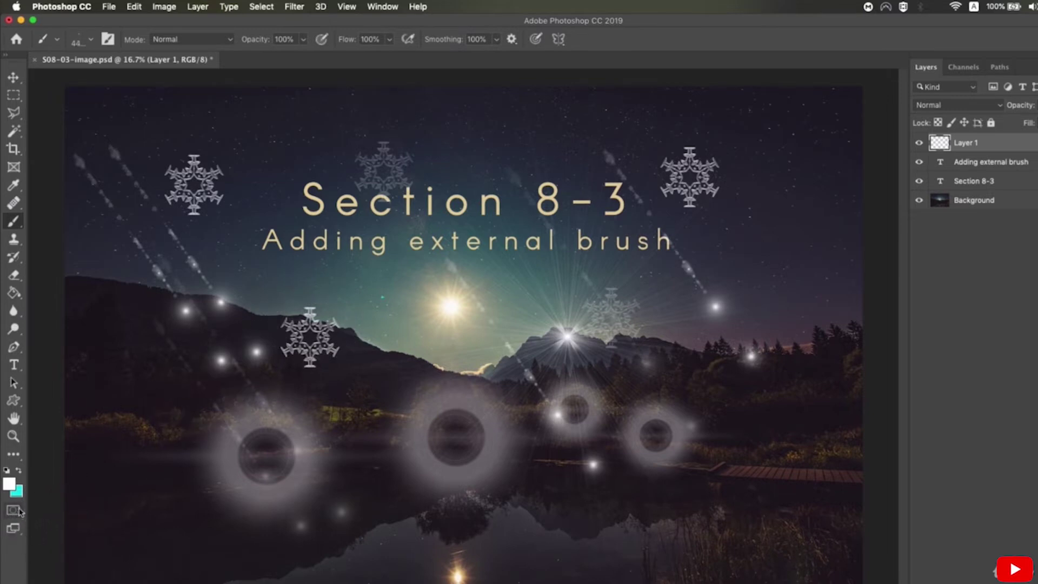
pyautogui.press('c')
pyautogui.press('v')
pyautogui.press('x')
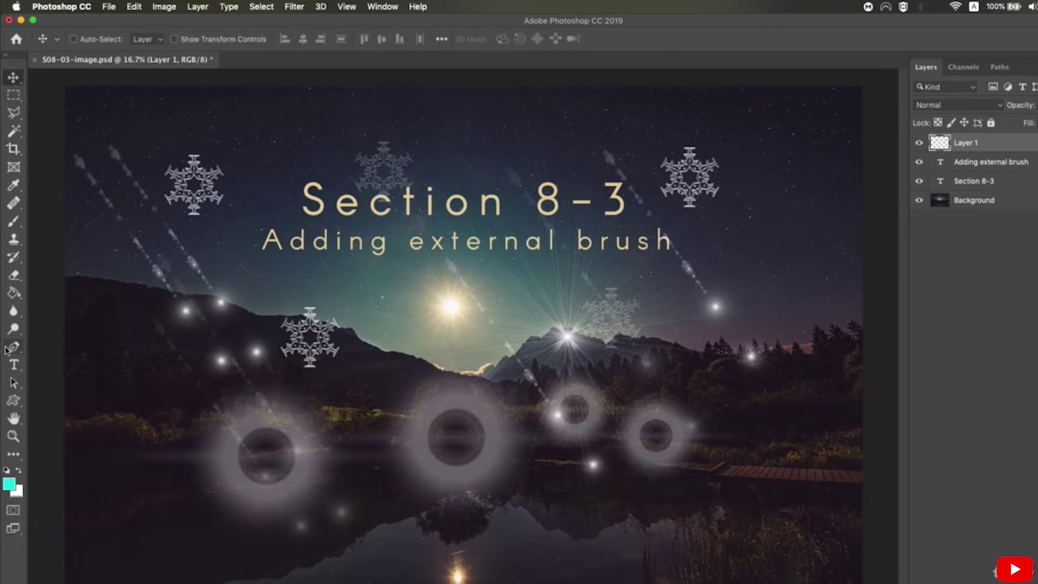
# Return to the Brush tool and stamp three cyan starbursts along the left mountain ridge.
pyautogui.click(19, 221)
pyautogui.click(111, 328)
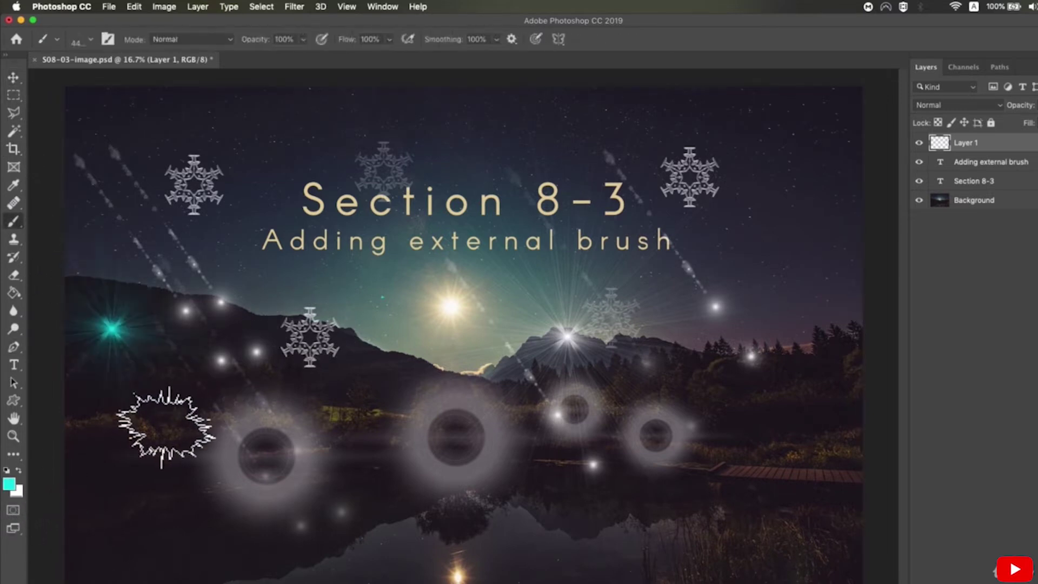
pyautogui.click(271, 290)
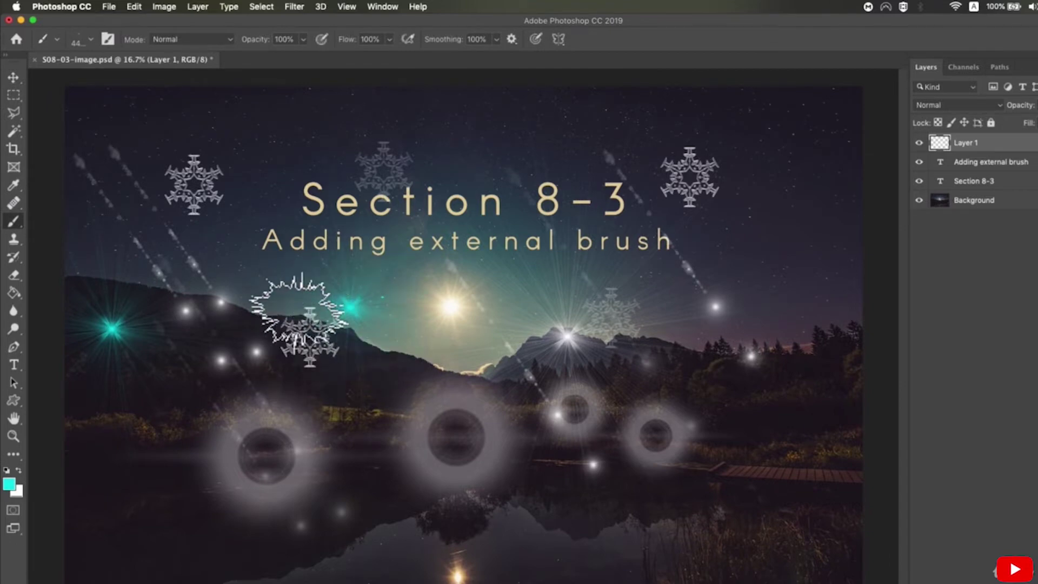
pyautogui.click(351, 307)
# Stamp a cyan starburst inside each of the two large ring flares on the lake shore.
pyautogui.scroll(-1, 519, 354)
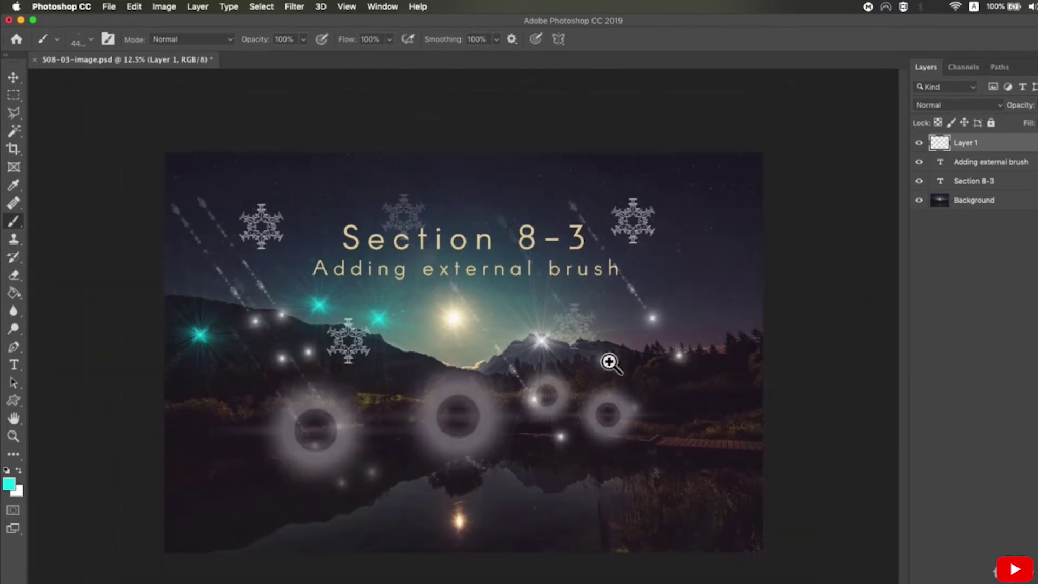
pyautogui.scroll(2, 610, 362)
pyautogui.scroll(-2, 540, 324)
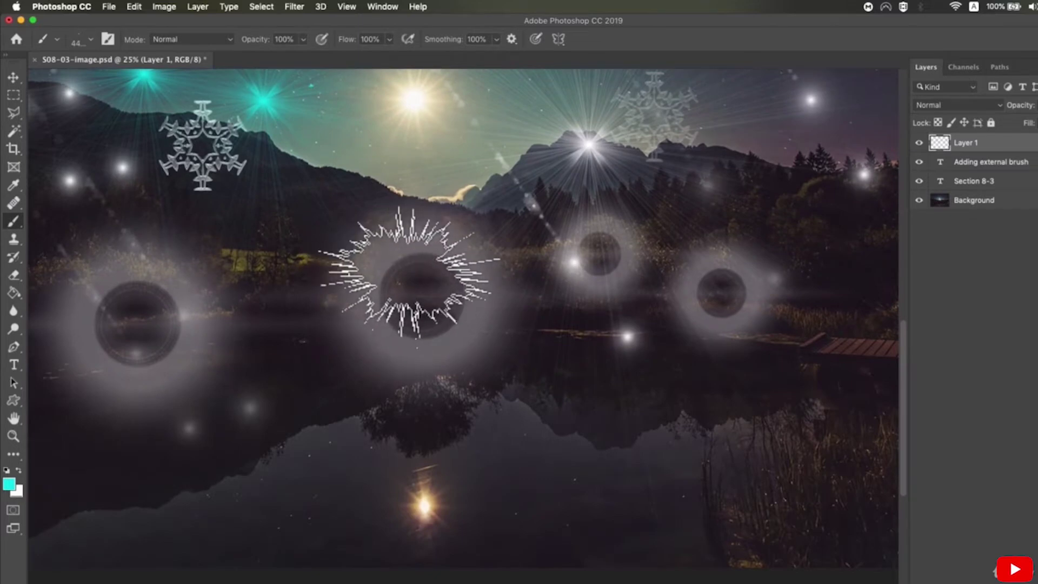
pyautogui.click(424, 307)
pyautogui.scroll(-1, 389, 308)
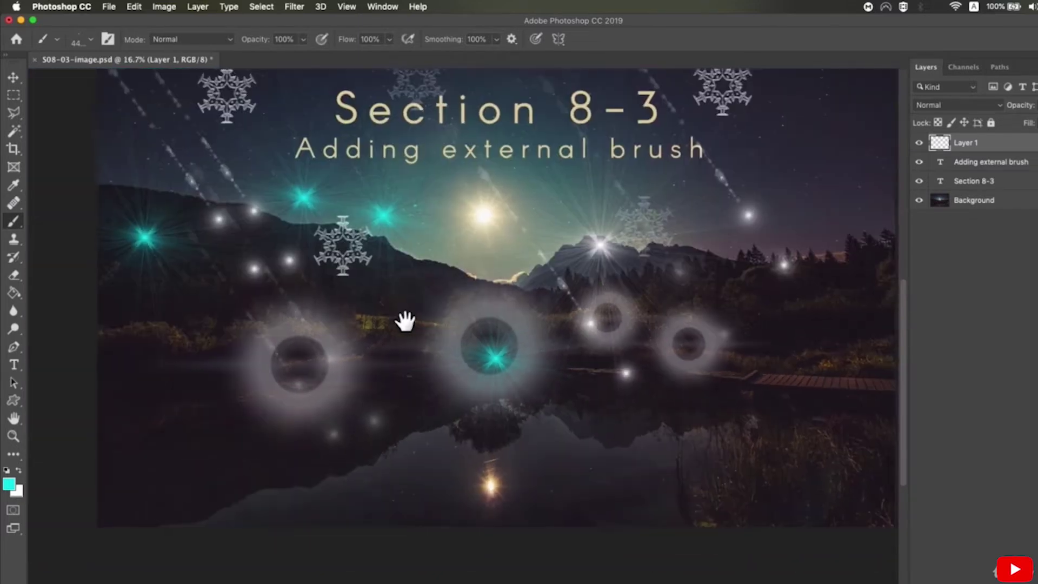
pyautogui.click(305, 385)
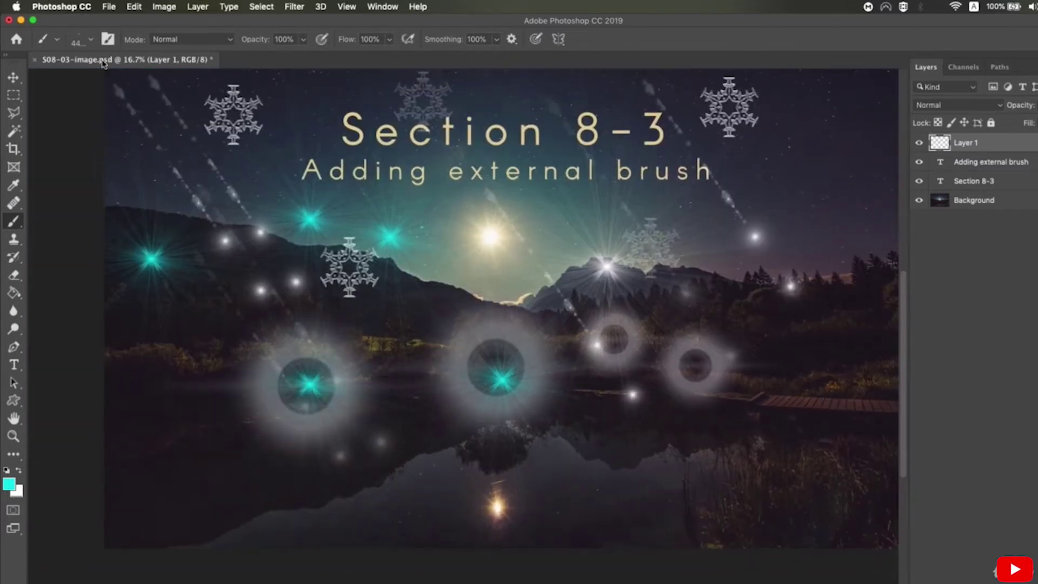
pyautogui.click(91, 41)
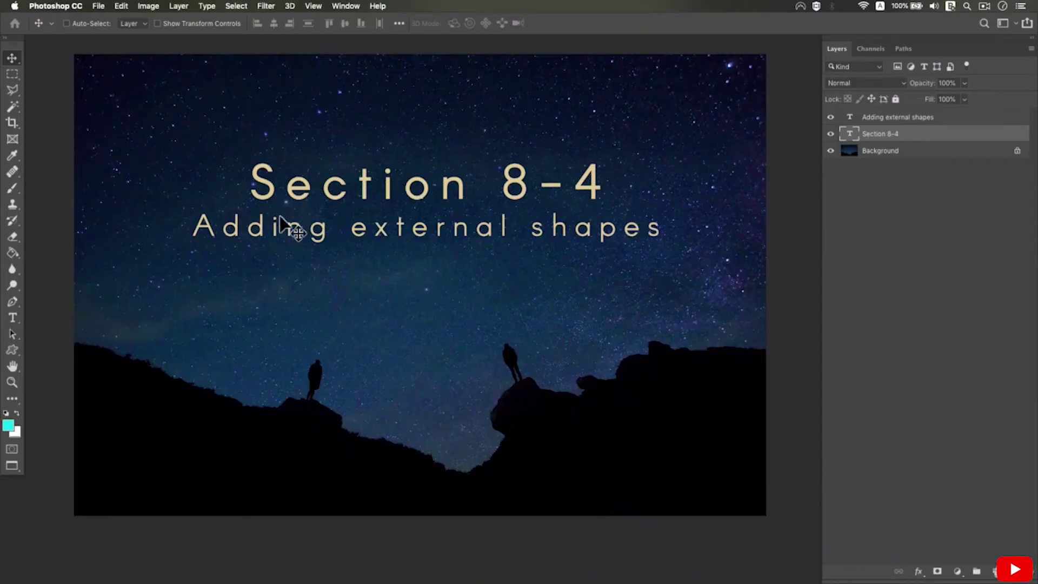
# Activate the Custom Shape Tool in the Section 8-4 "Adding external shapes" document.
pyautogui.click(13, 351)
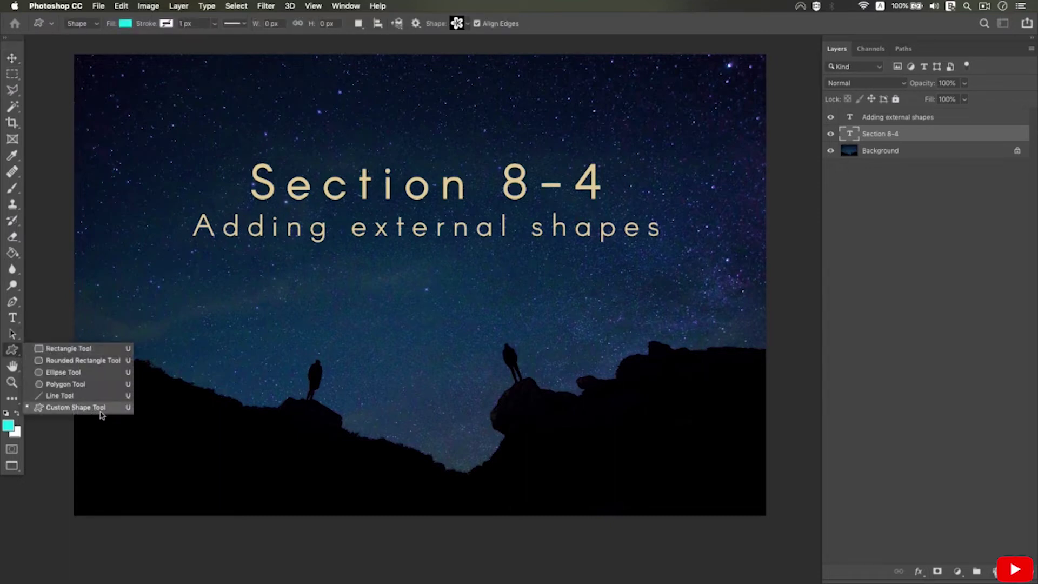
pyautogui.click(76, 407)
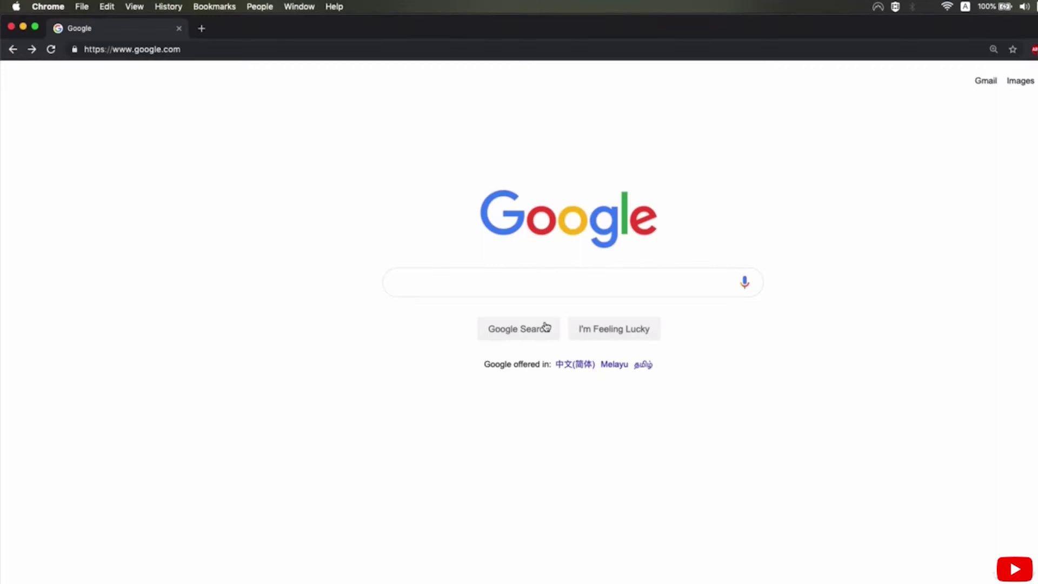
# Switch to Chrome, search Google for "free photoshop shapes for commercial use" and open the shapes4free.com result.
pyautogui.click(542, 296)
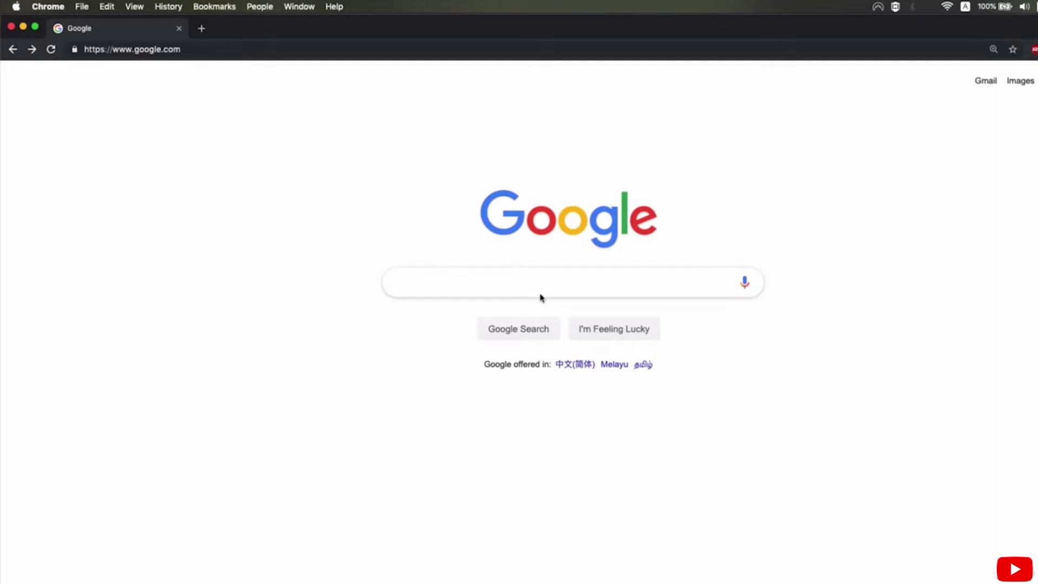
pyautogui.write('free photosho')
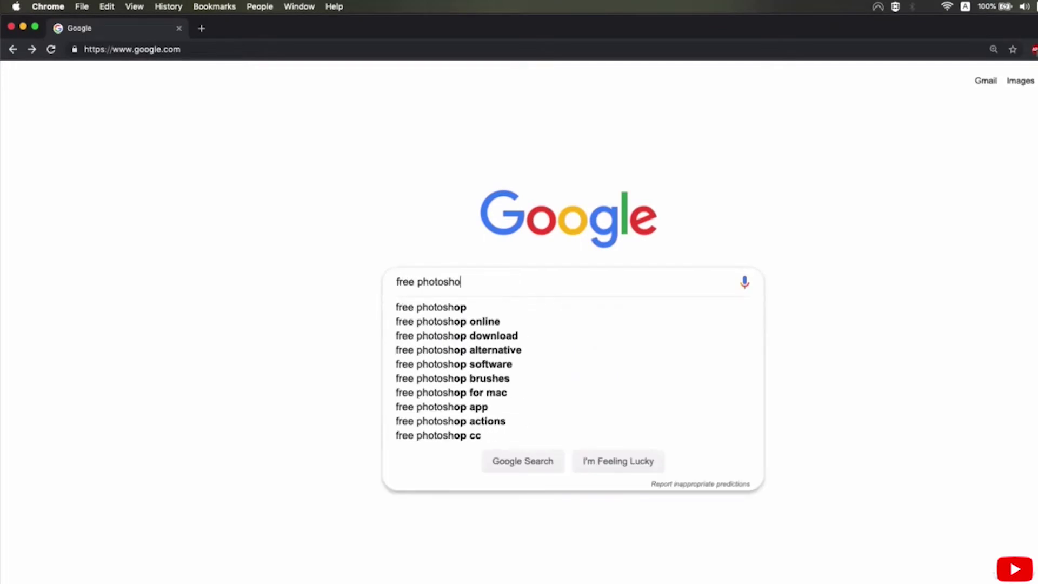
pyautogui.write('p shapes for commercial use')
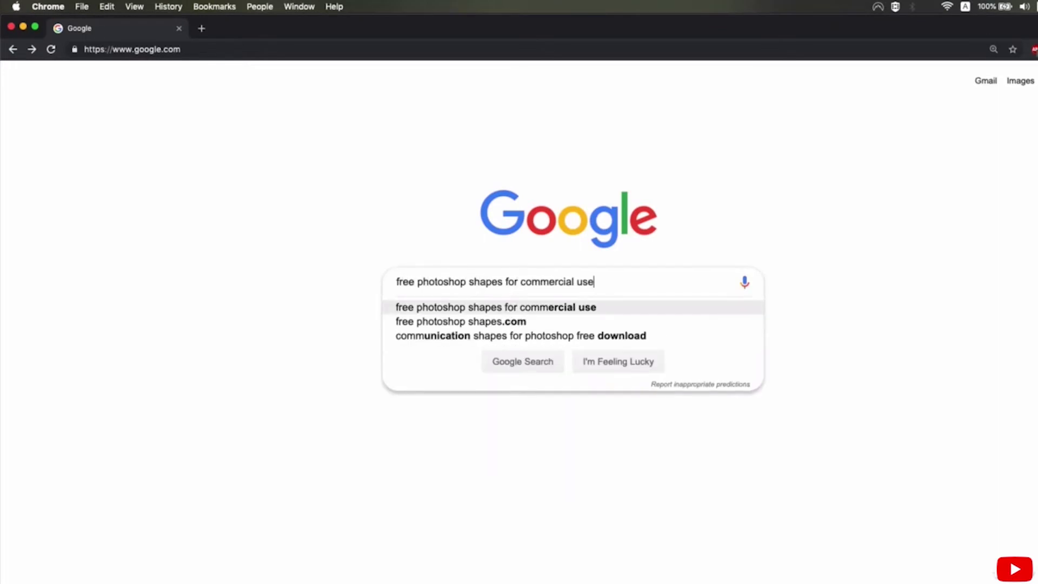
pyautogui.press('Return')
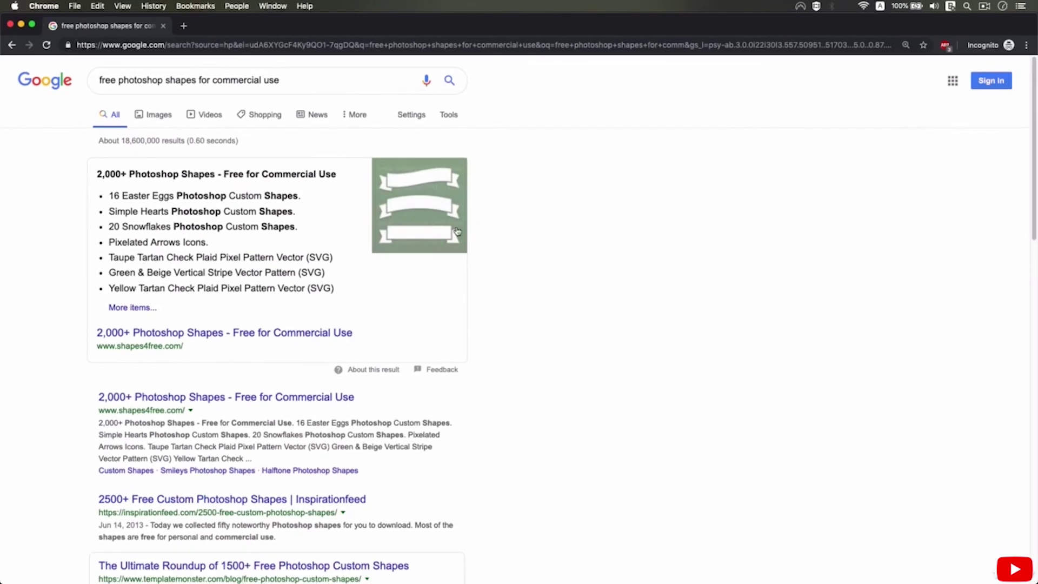
pyautogui.scroll(-1, 475, 232)
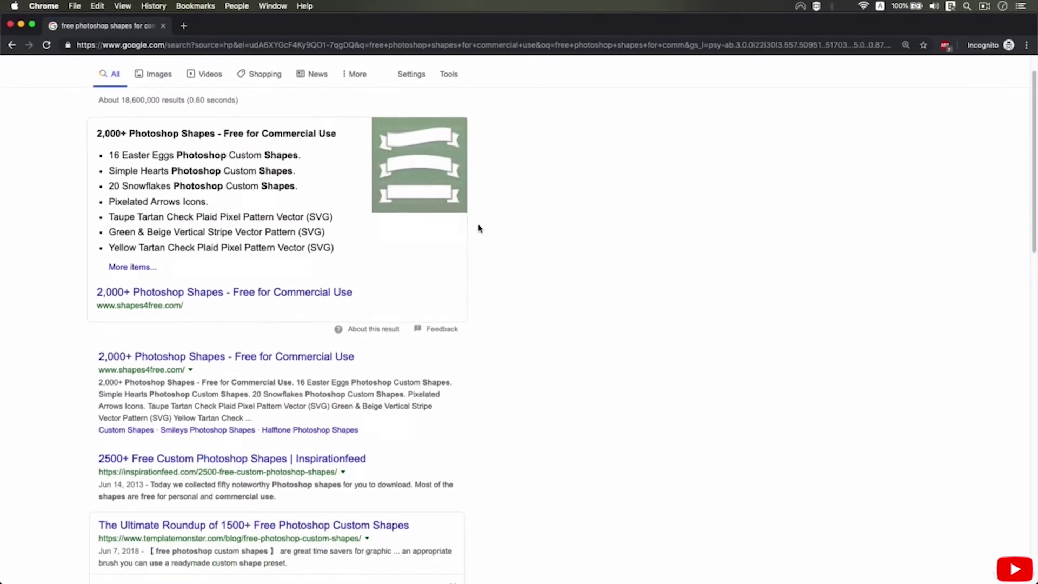
pyautogui.click(236, 293)
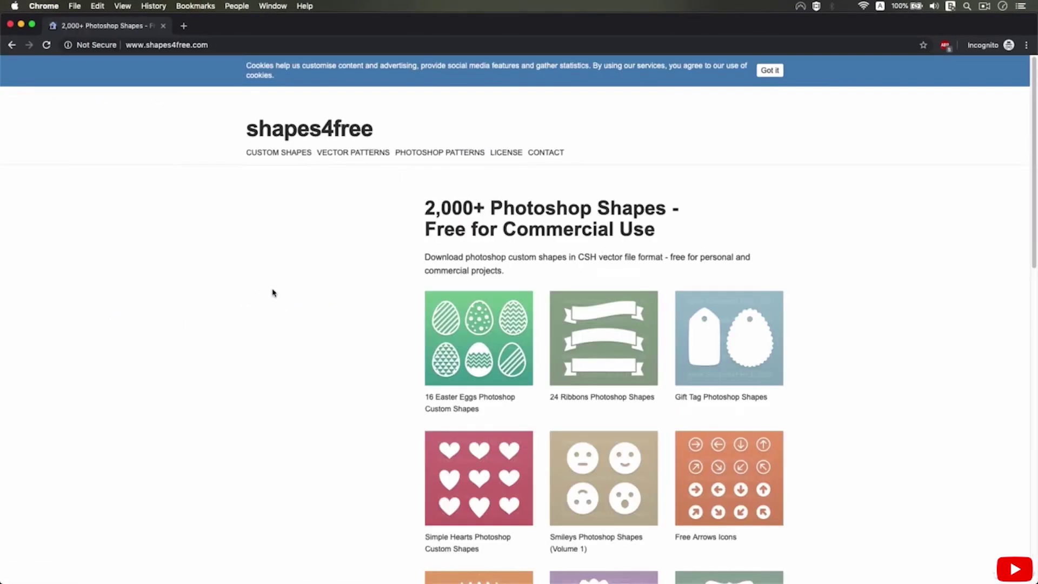
# Browse the free custom shape packs and open the 24 Ribbons Photoshop Shapes page.
pyautogui.scroll(-3, 292, 289)
pyautogui.scroll(-14, 830, 357)
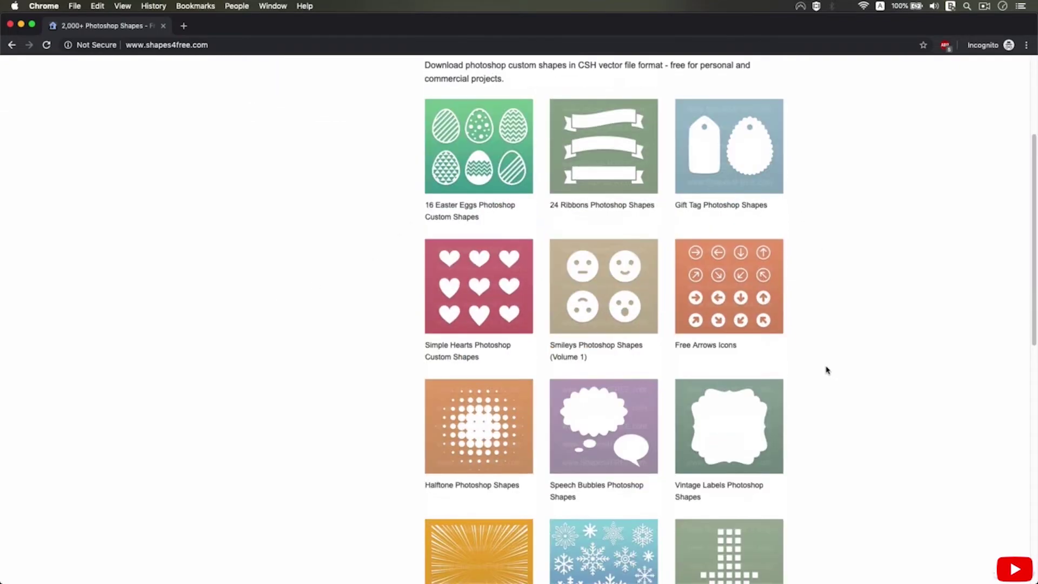
pyautogui.scroll(15, 825, 369)
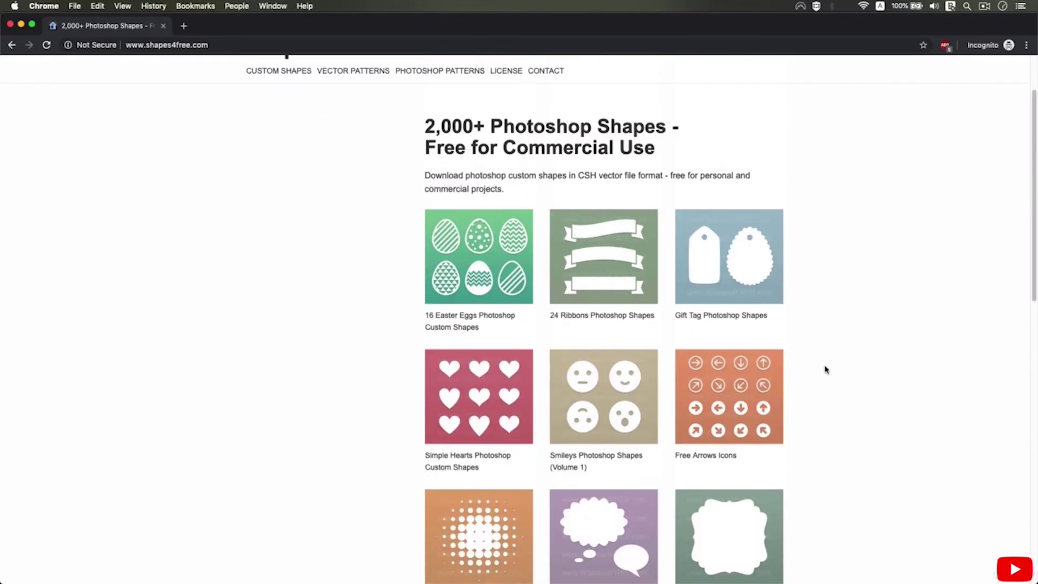
pyautogui.click(624, 352)
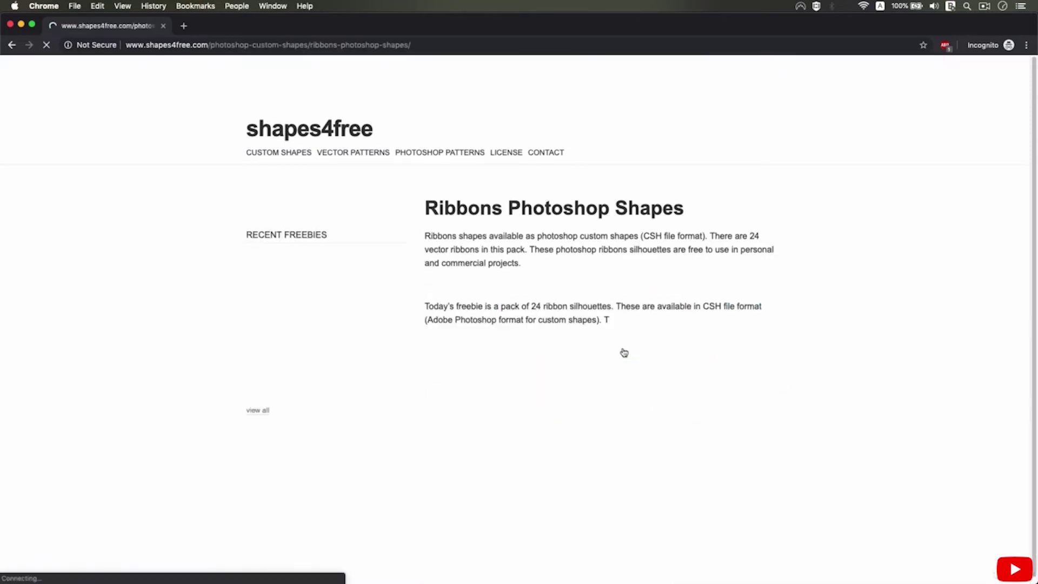
# Download the ribbons pack and save ribbons-shapes-Shapes4FREE.zip to the Desktop.
pyautogui.scroll(-6, 764, 315)
pyautogui.scroll(-10, 766, 315)
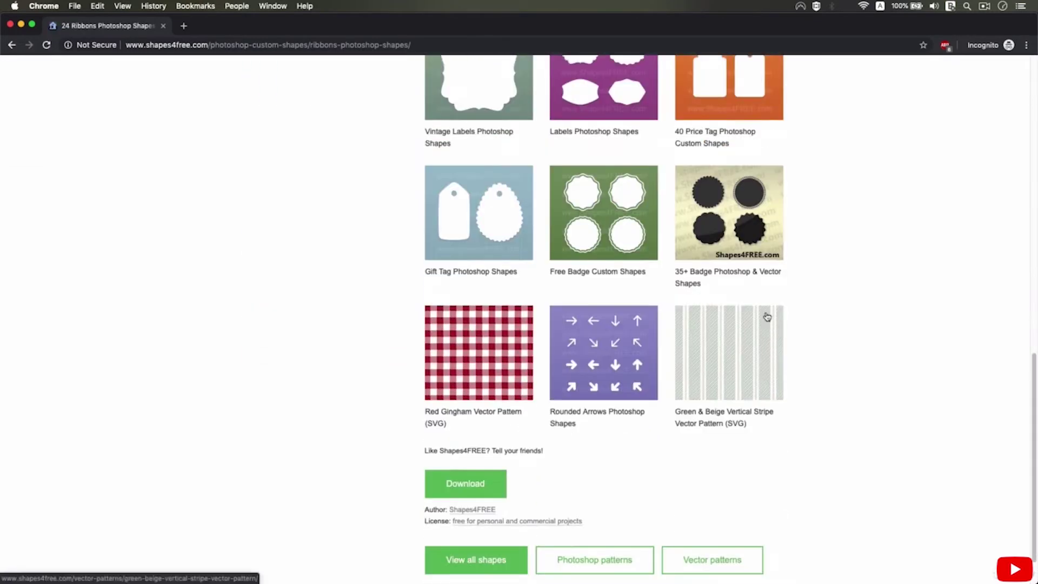
pyautogui.click(490, 441)
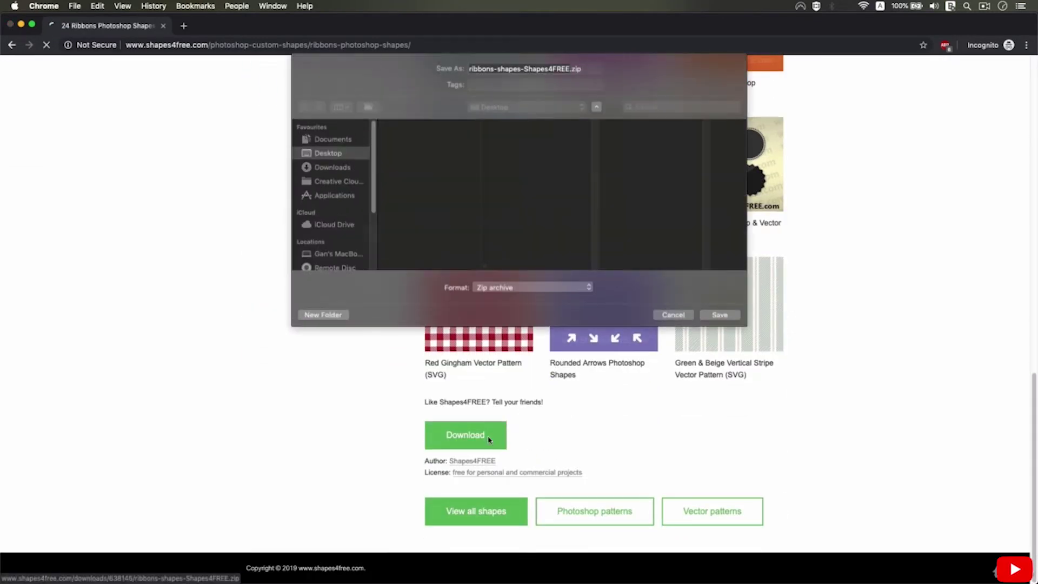
pyautogui.click(720, 316)
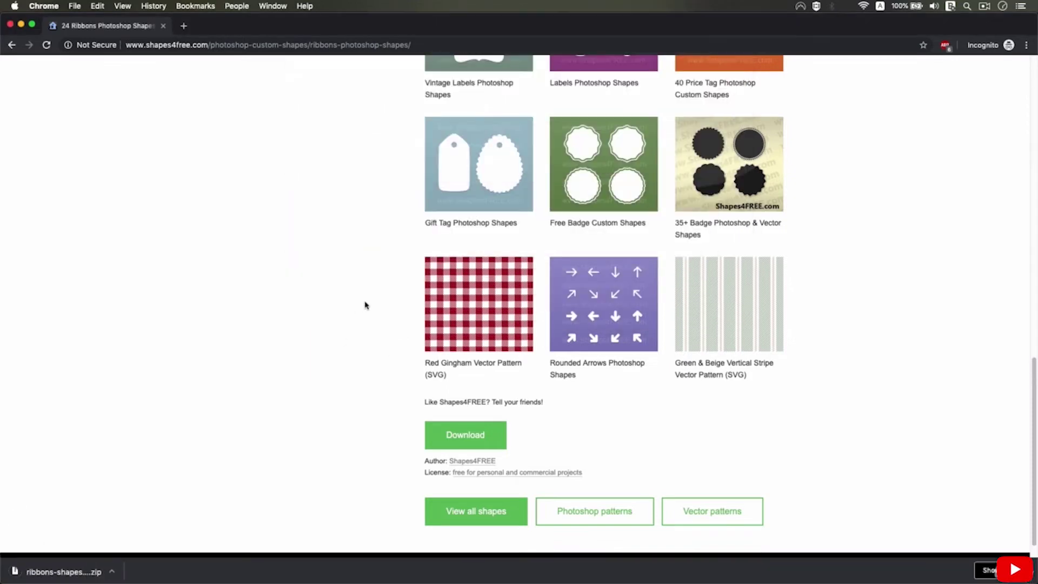
# Open the downloaded ribbons archive, select ribbons-shapes-Shapes4FREE.csh and enlarge its folder window beside the Custom Shapes folder.
pyautogui.click(62, 572)
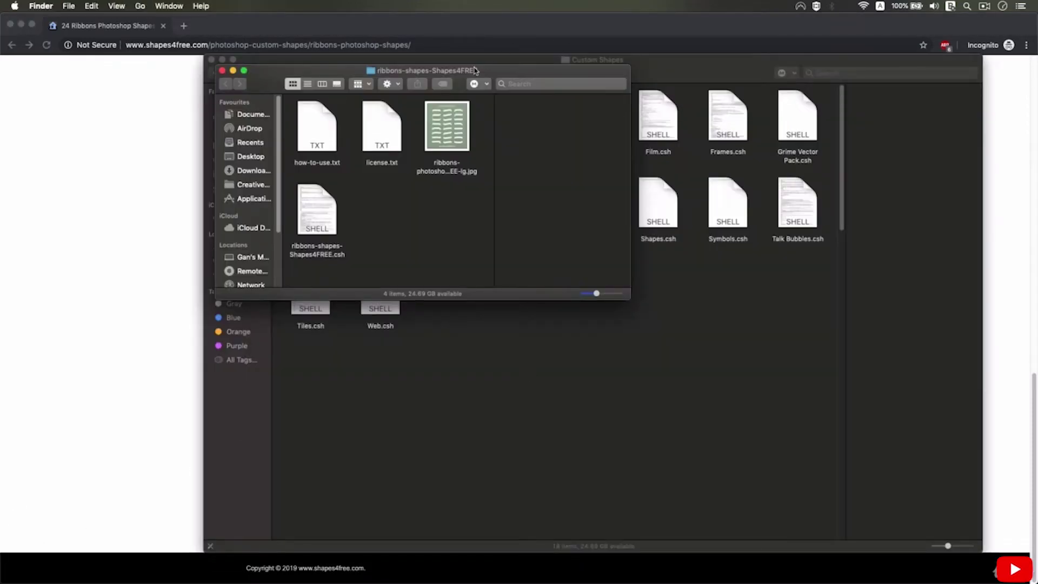
pyautogui.moveTo(473, 70); pyautogui.dragTo(287, 268)
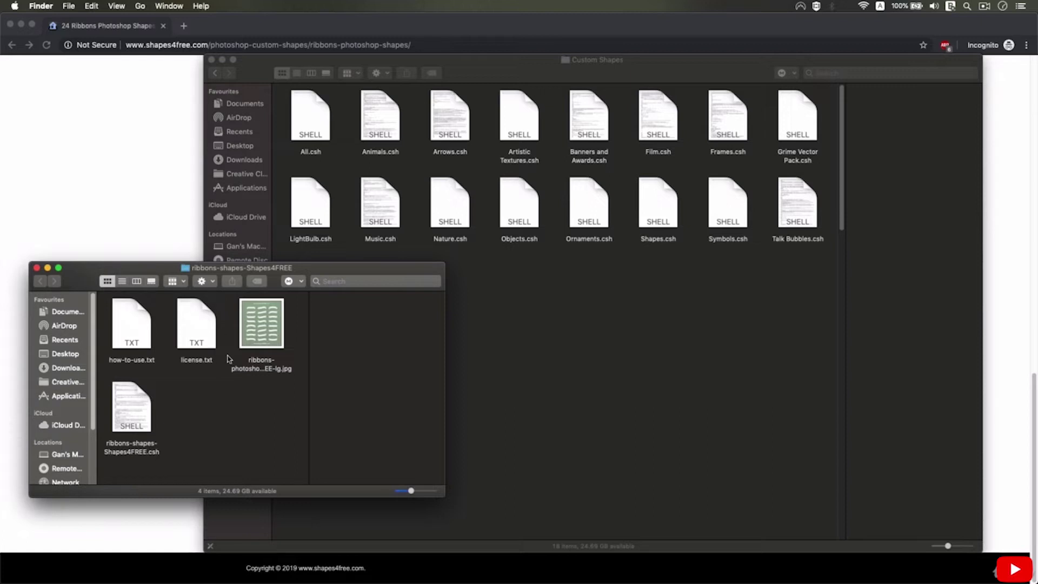
pyautogui.click(139, 417)
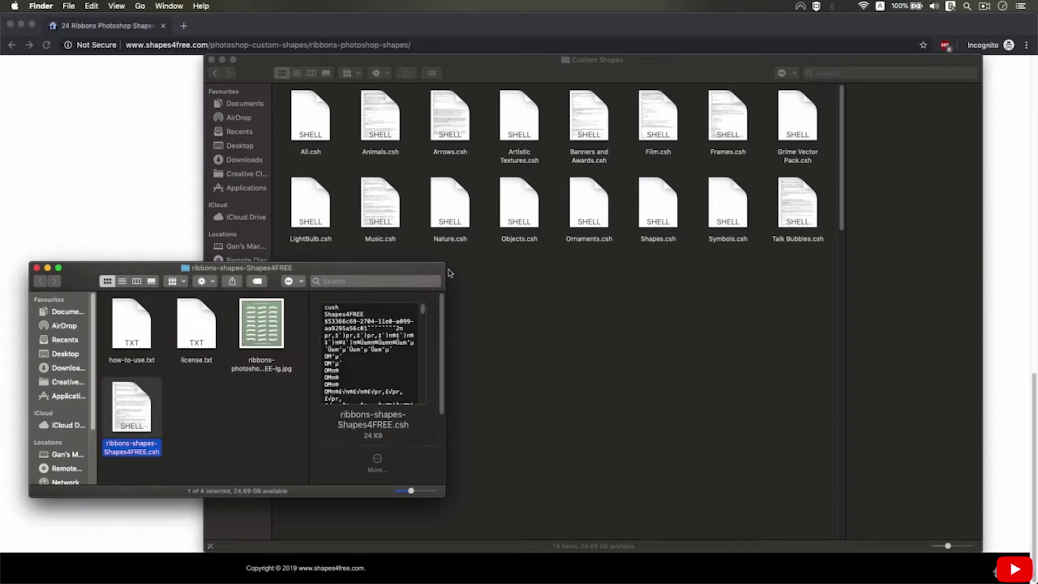
pyautogui.moveTo(445, 265); pyautogui.dragTo(632, 149)
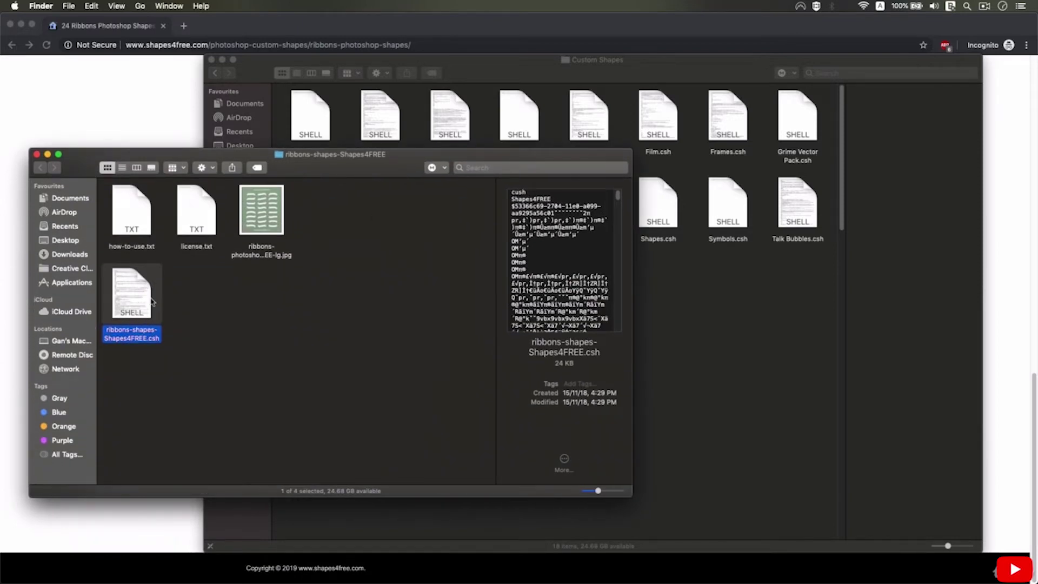
pyautogui.moveTo(332, 172); pyautogui.dragTo(316, 153)
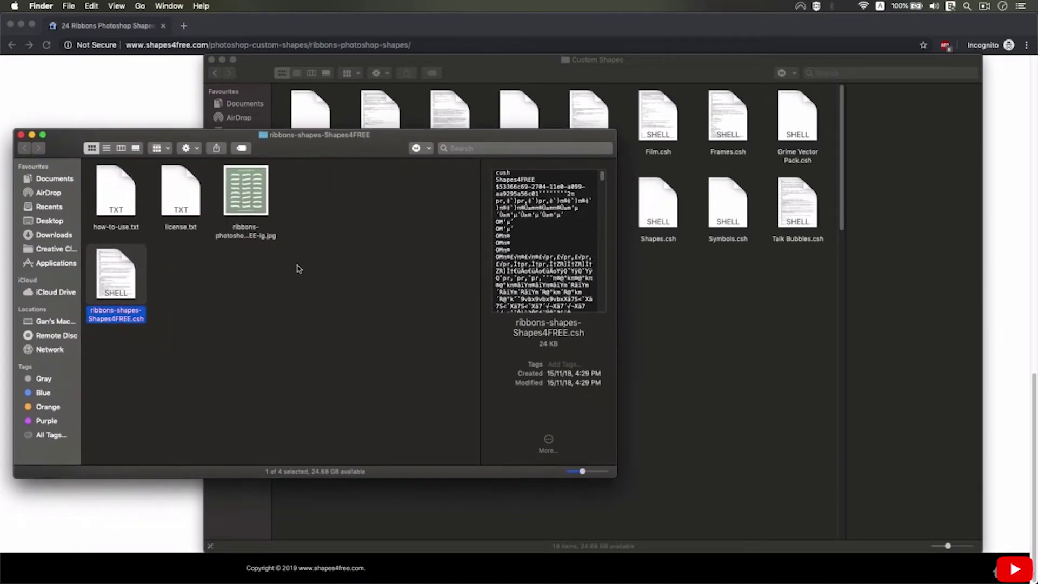
# Reopen the Custom Shapes folder from within Presets and place ribbons-shapes-Shapes4FREE.csh in it.
pyautogui.click(733, 328)
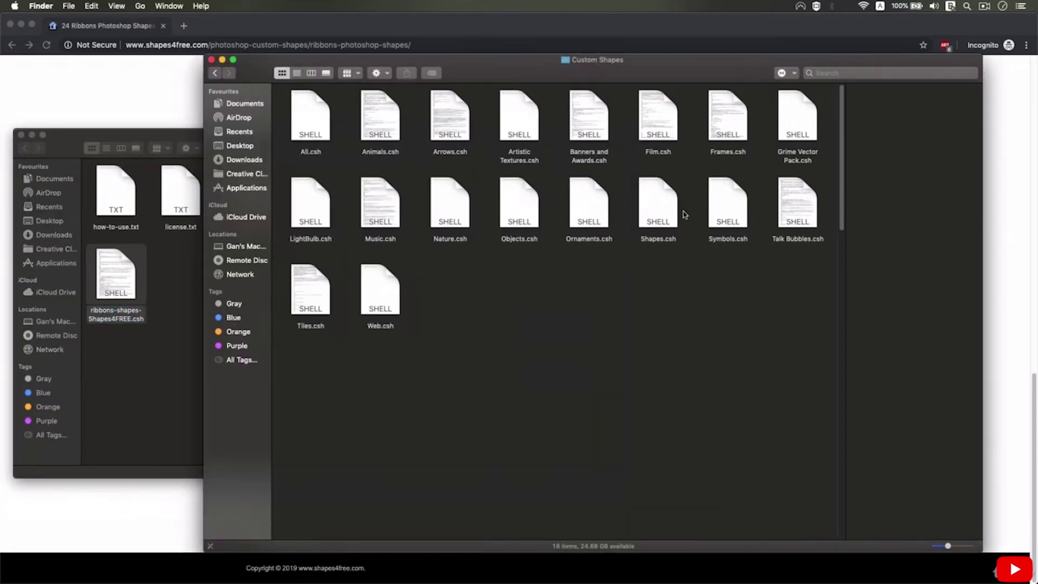
pyautogui.click(217, 72)
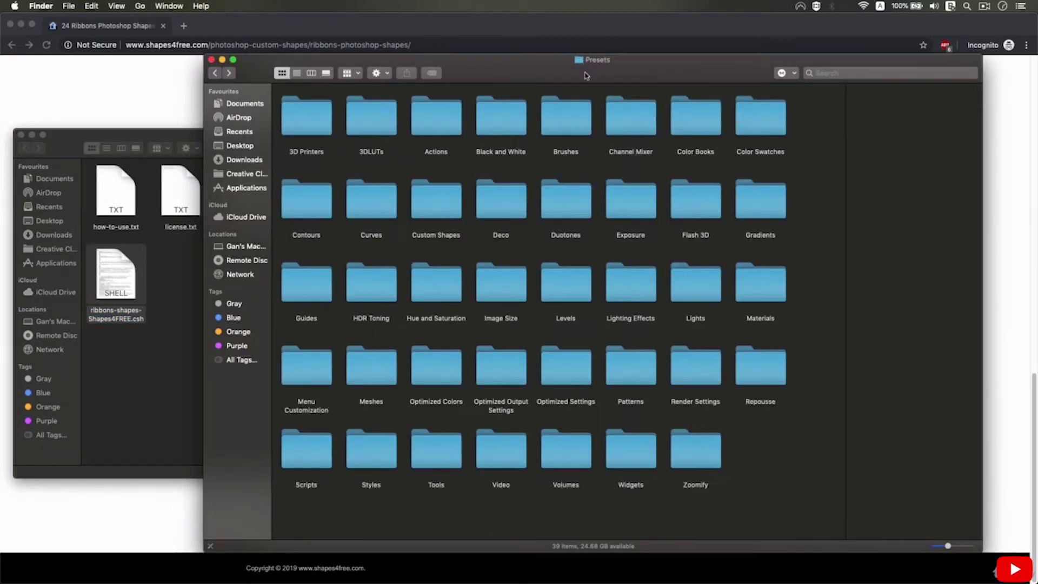
pyautogui.click(428, 208)
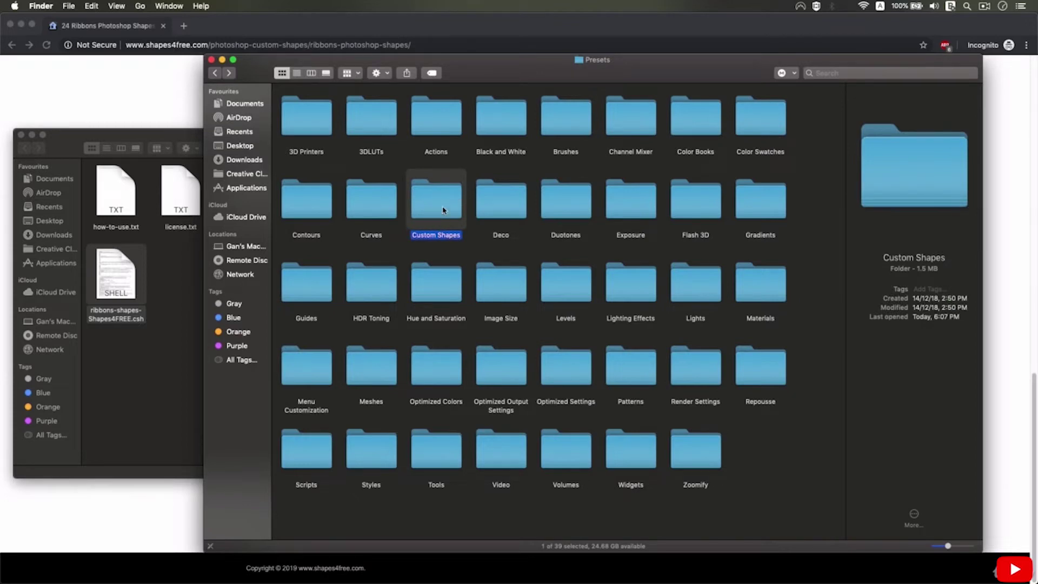
pyautogui.doubleClick(444, 210)
pyautogui.click(125, 280)
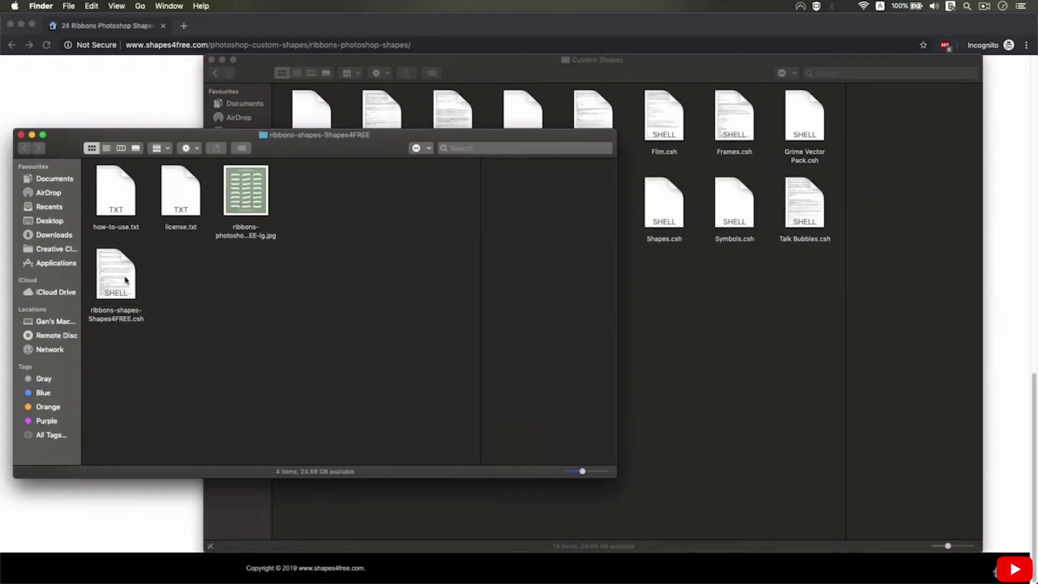
pyautogui.moveTo(124, 279)
pyautogui.mouseDown()
pyautogui.moveTo(740, 300)
pyautogui.moveTo(314, 309)
pyautogui.moveTo(123, 278)
pyautogui.mouseUp()
pyautogui.click(643, 287)
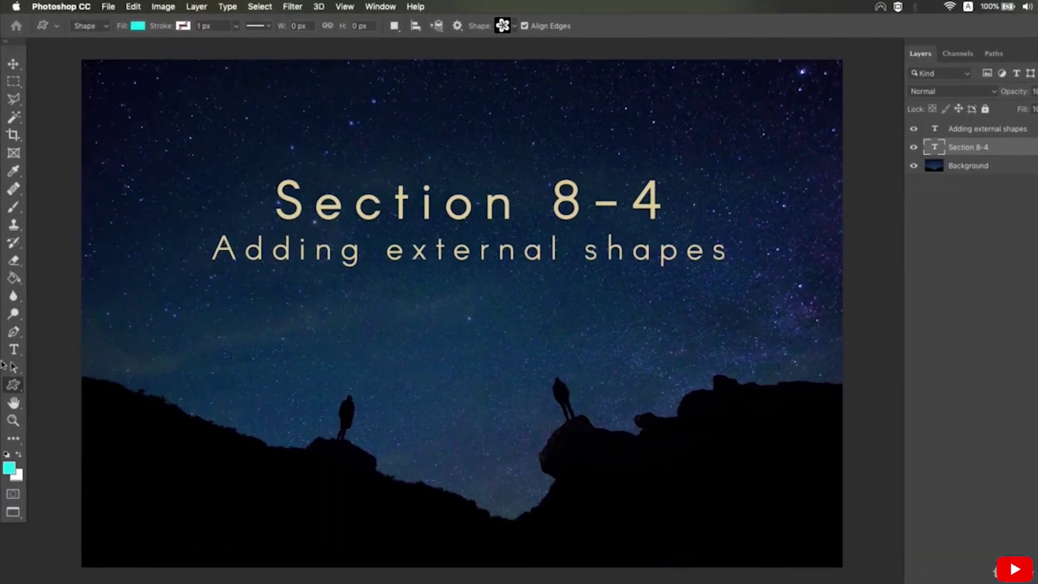
# Switch to Photoshop, activate the Custom Shape Tool and load ribbons-shapes-Shapes4FREE.csh into the shape presets.
pyautogui.rightClick(13, 384)
pyautogui.click(81, 448)
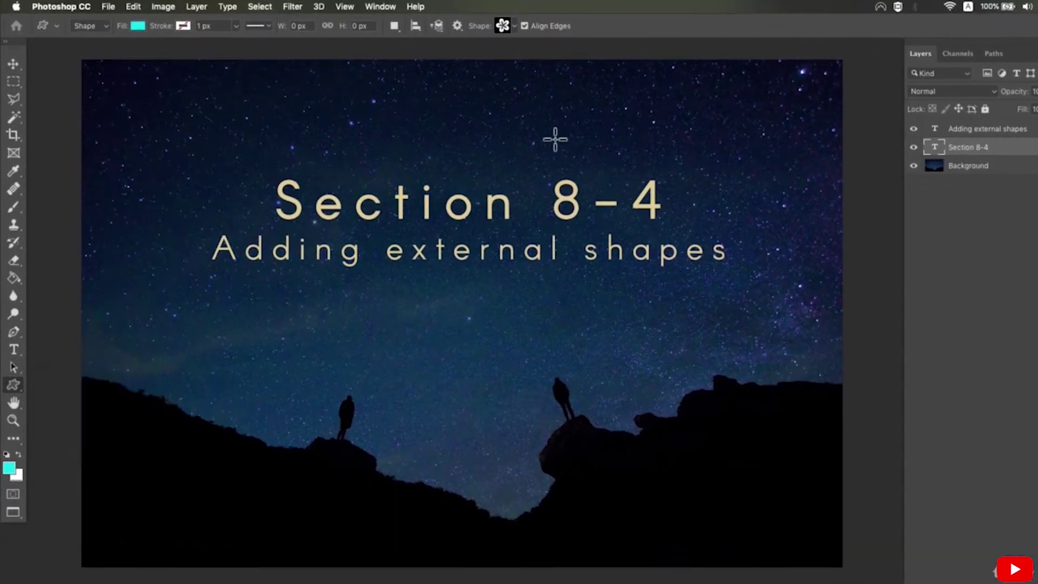
pyautogui.click(515, 27)
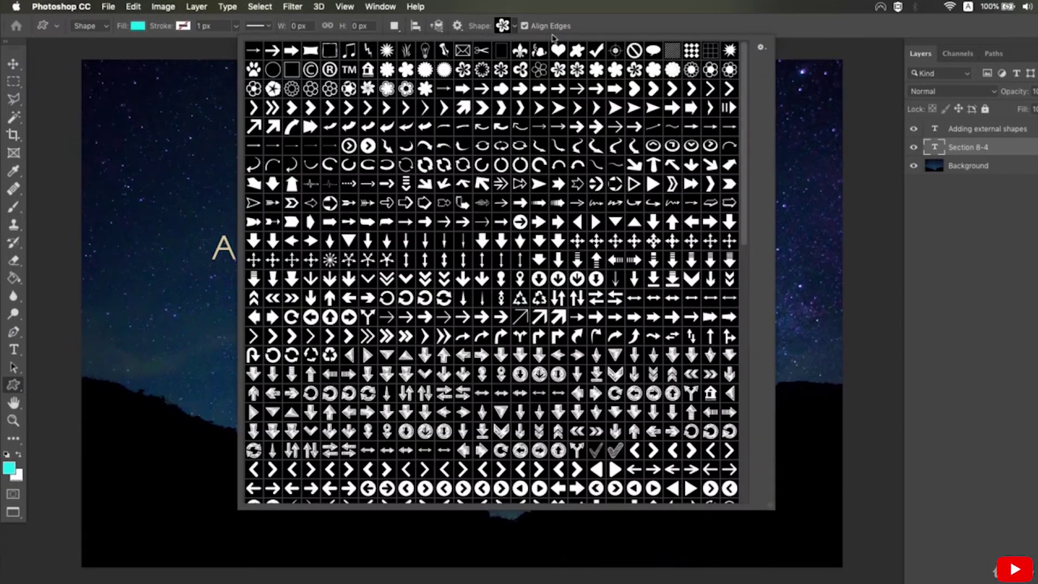
pyautogui.click(760, 47)
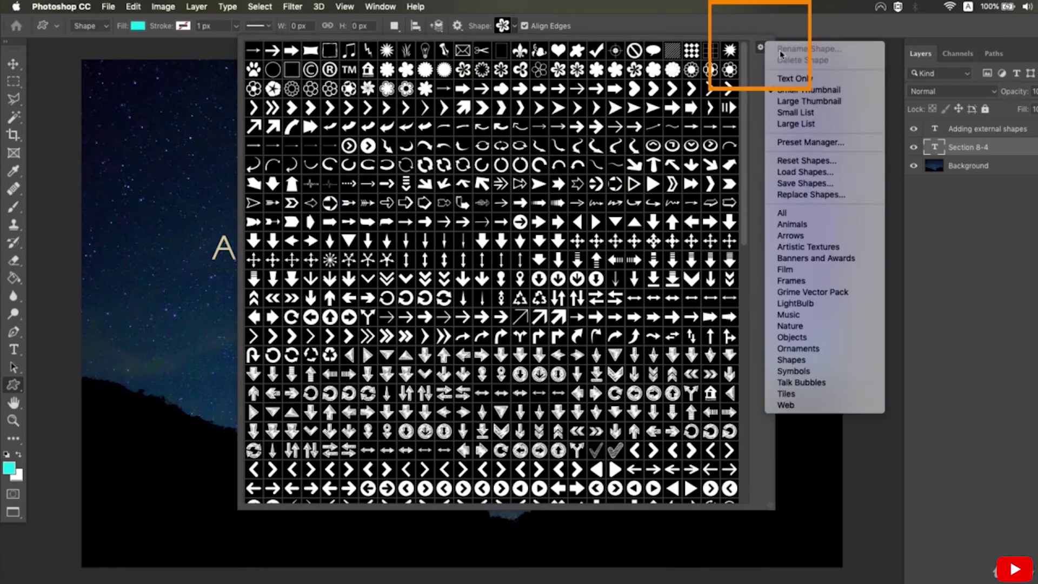
pyautogui.click(839, 172)
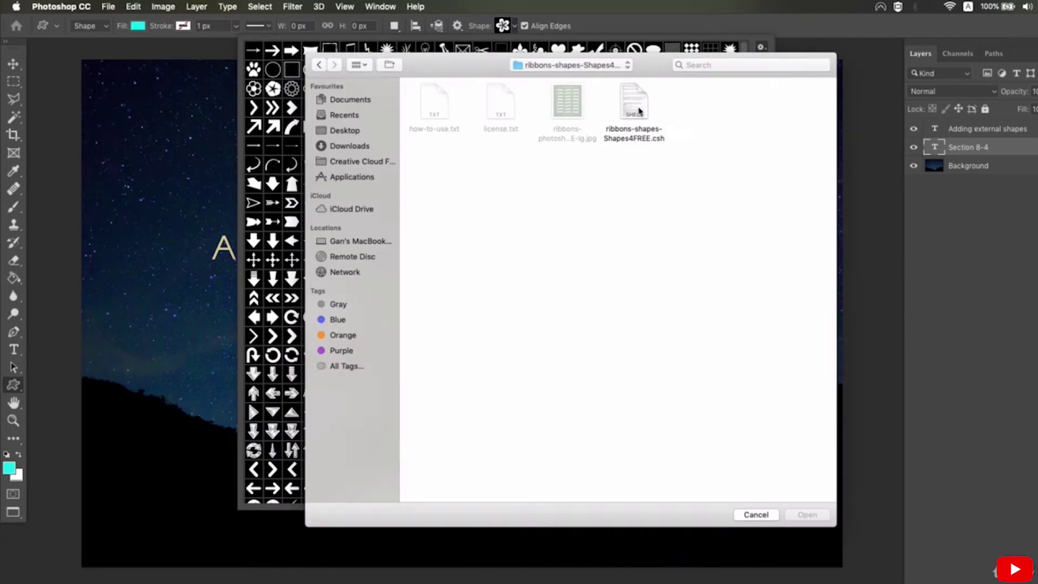
pyautogui.click(639, 108)
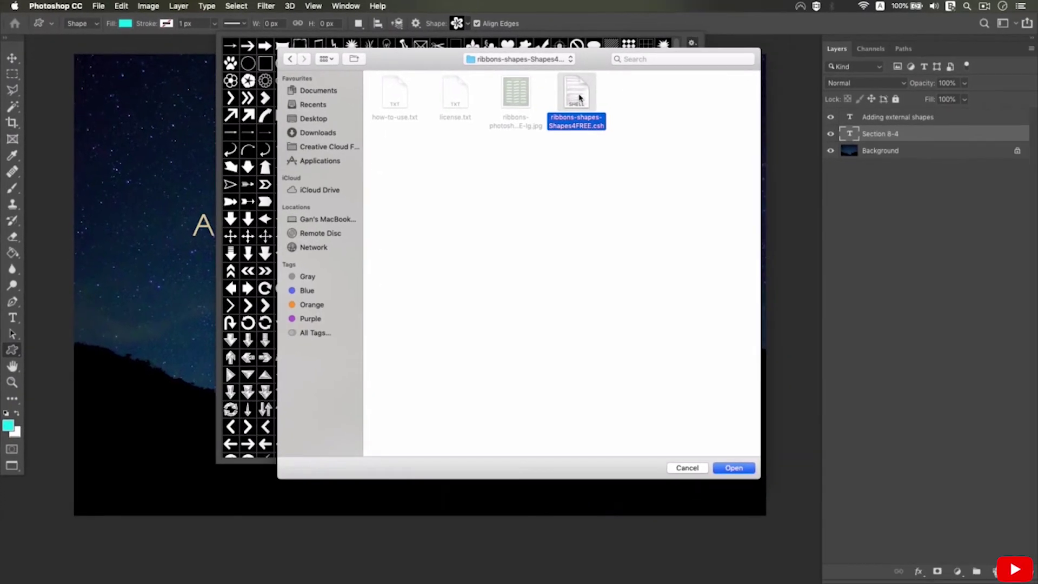
pyautogui.doubleClick(579, 98)
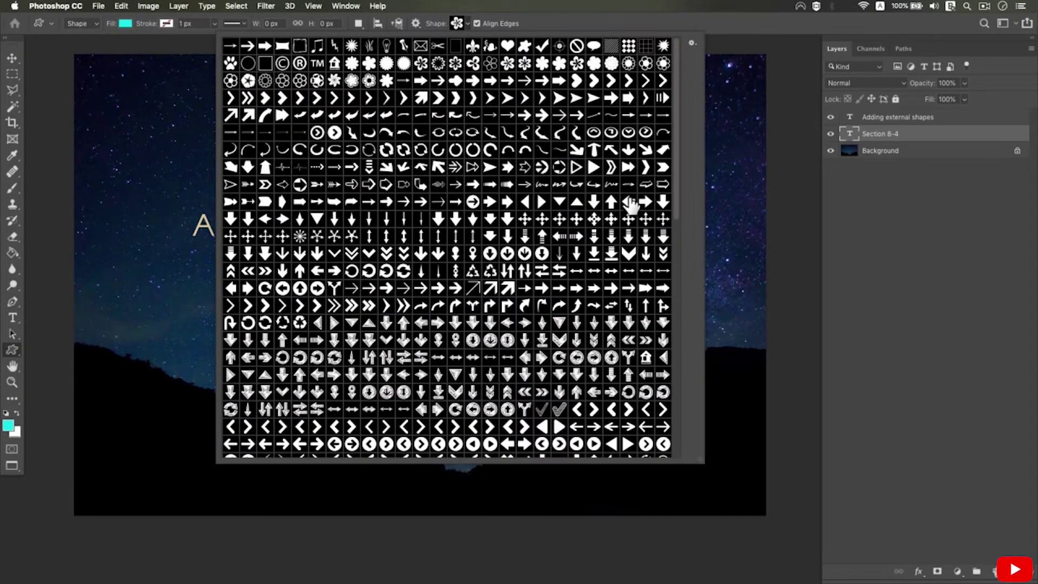
# Choose a straight ribbon from the end of the shape presets and draw it about 724 × 512 px over the title's left part.
pyautogui.scroll(-20, 630, 204)
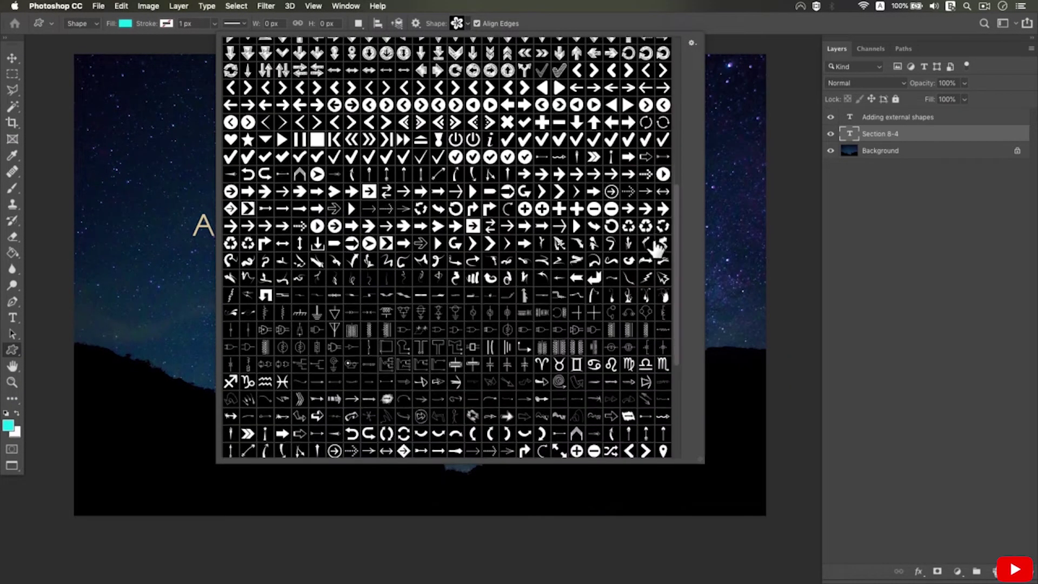
pyautogui.scroll(-8, 632, 269)
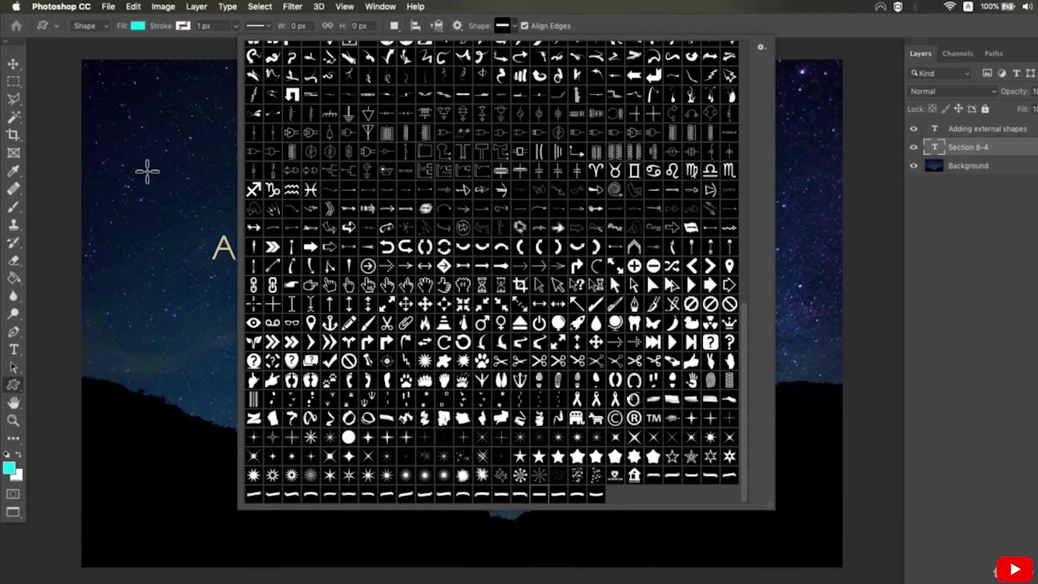
pyautogui.moveTo(140, 147); pyautogui.dragTo(428, 350)
# Set the large ribbon shape's fill to blue and its stroke to magenta.
pyautogui.click(136, 27)
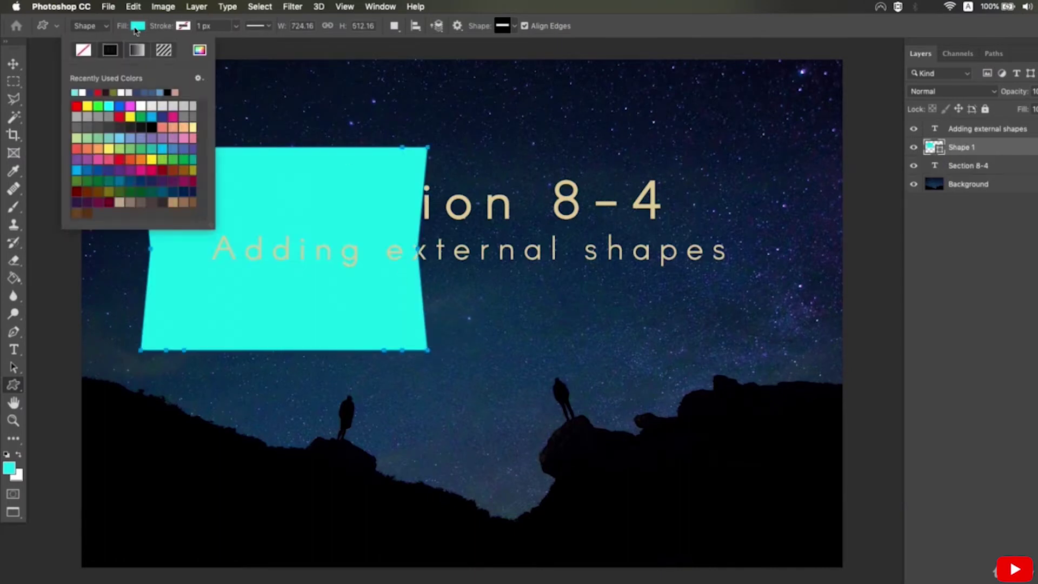
pyautogui.click(123, 105)
pyautogui.click(189, 28)
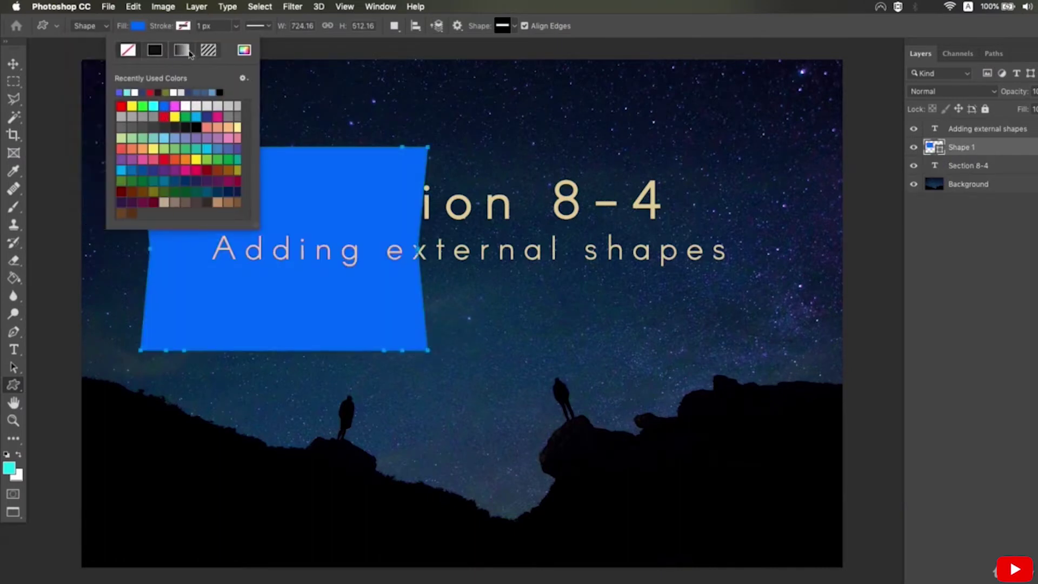
pyautogui.click(174, 105)
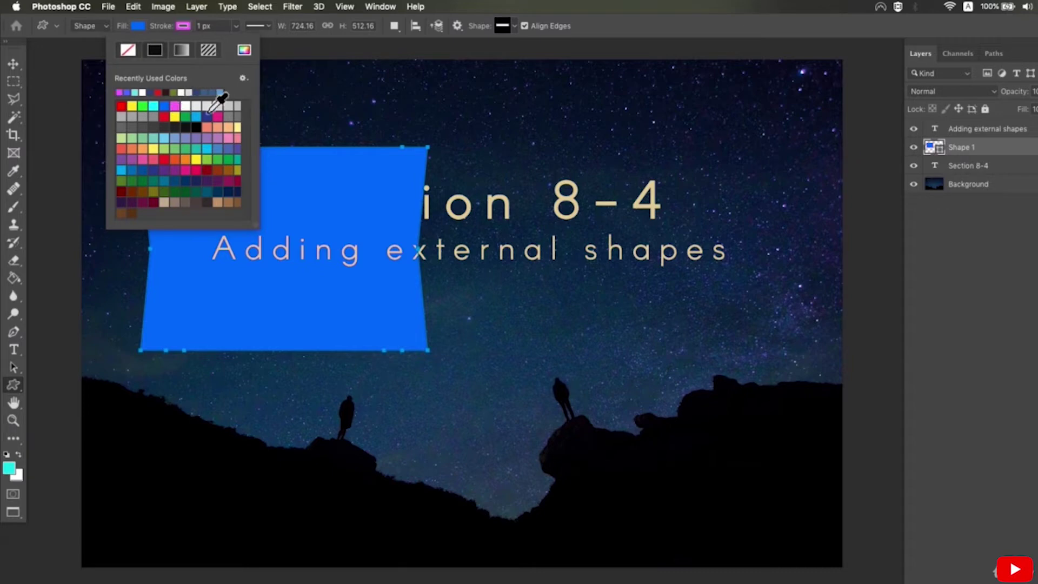
# Choose a slanted wavy ribbon shape and draw it about 1332 × 212 px across the dark hills below the title.
pyautogui.click(514, 27)
pyautogui.click(430, 506)
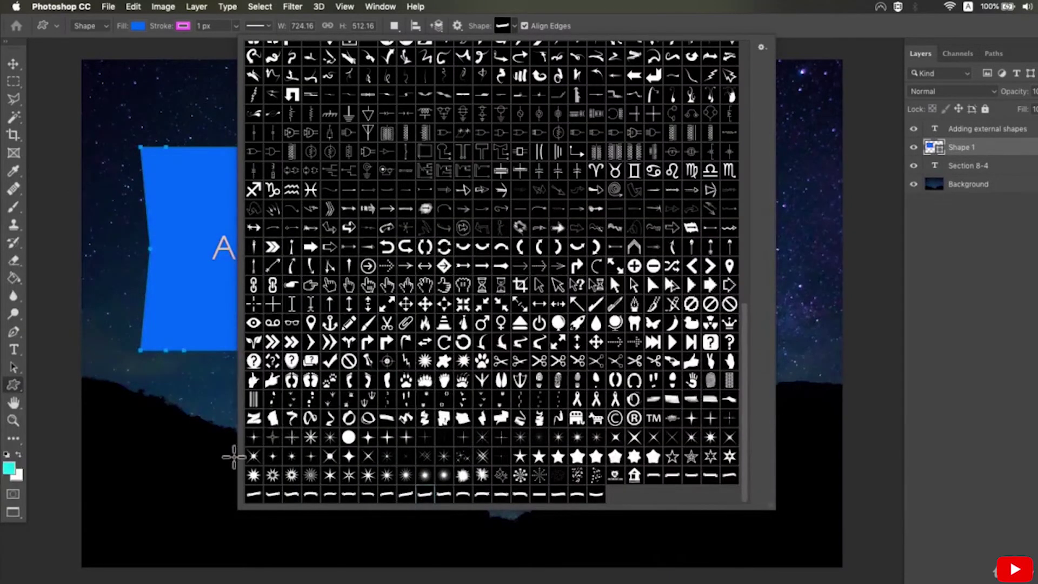
pyautogui.moveTo(184, 420); pyautogui.dragTo(703, 493)
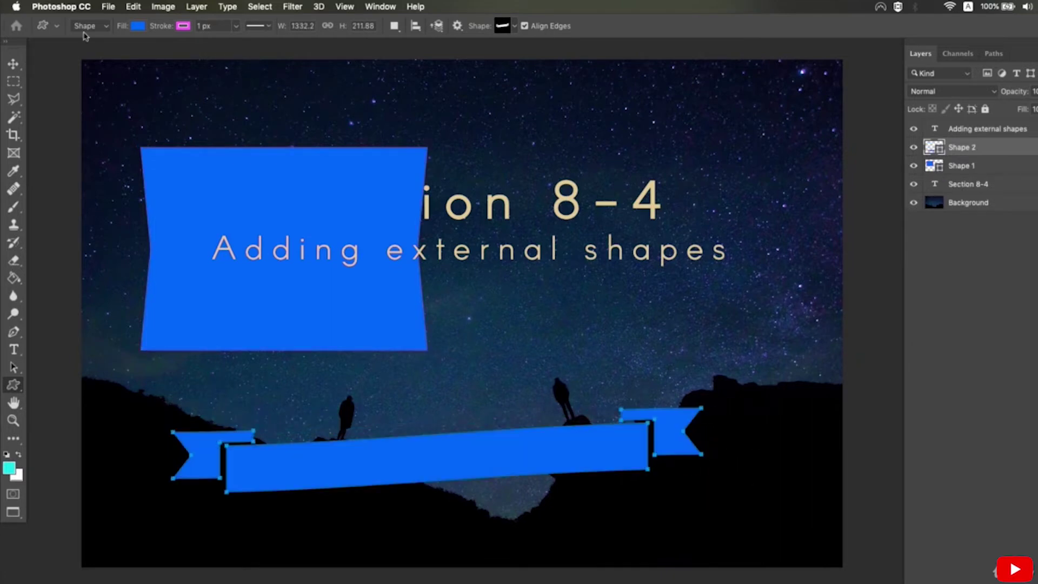
# Remove the slanted wavy ribbon's stroke and set its fill to yellow.
pyautogui.click(183, 26)
pyautogui.click(126, 50)
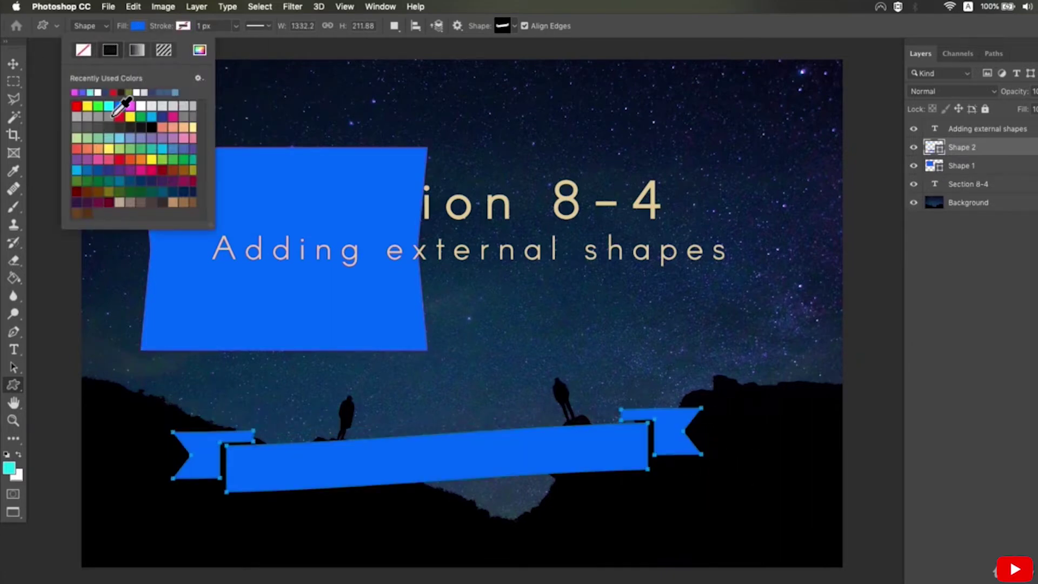
pyautogui.click(88, 107)
# Move the yellow ribbon up slightly and scale it to about 1713 × 780 px across the lower part of the image.
pyautogui.click(13, 64)
pyautogui.moveTo(442, 449); pyautogui.dragTo(419, 425)
pyautogui.press('super+t')
pyautogui.moveTo(682, 399); pyautogui.dragTo(845, 177)
pyautogui.press('Return')
# Delete the Shape 1 layer holding the blue ribbon that covers the title.
pyautogui.moveTo(736, 311); pyautogui.dragTo(713, 364)
pyautogui.keyDown('super'); pyautogui.click(619, 355); pyautogui.keyUp('super')
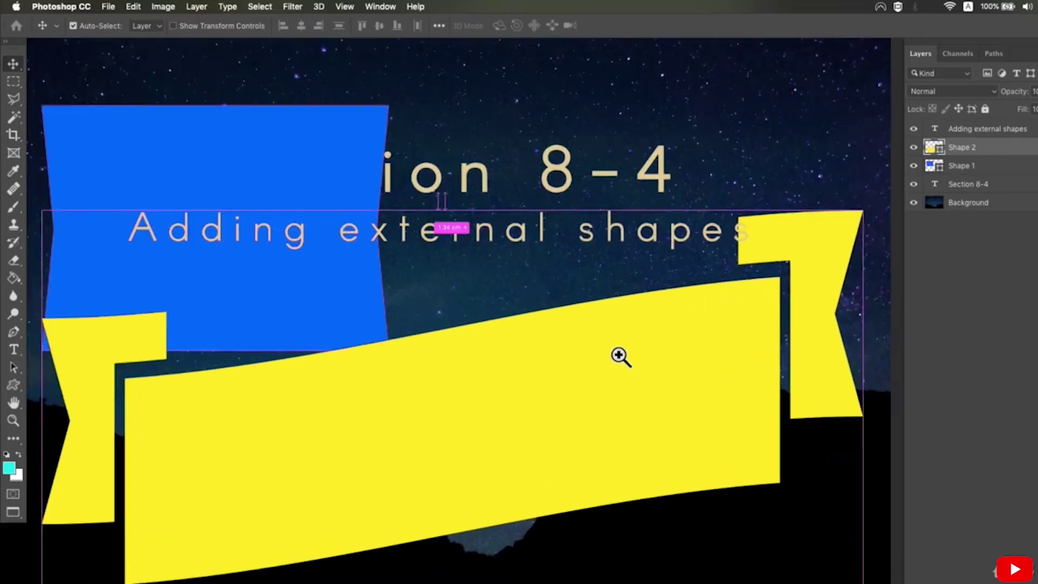
pyautogui.keyDown('alt'); pyautogui.keyDown('super'); pyautogui.click(553, 338); pyautogui.keyUp('super'); pyautogui.keyUp('alt')
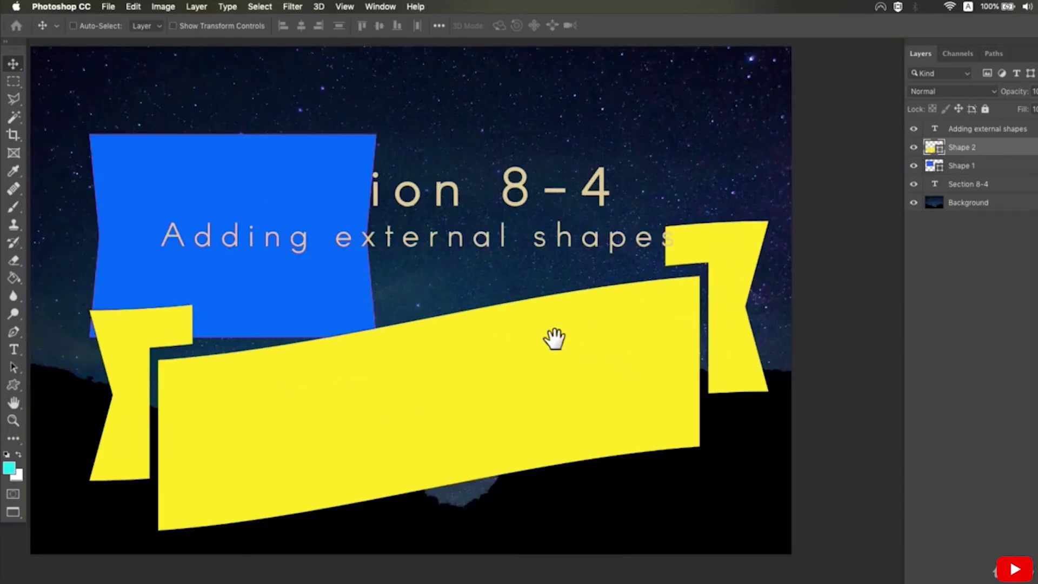
pyautogui.moveTo(553, 339); pyautogui.dragTo(598, 405)
pyautogui.click(1026, 168)
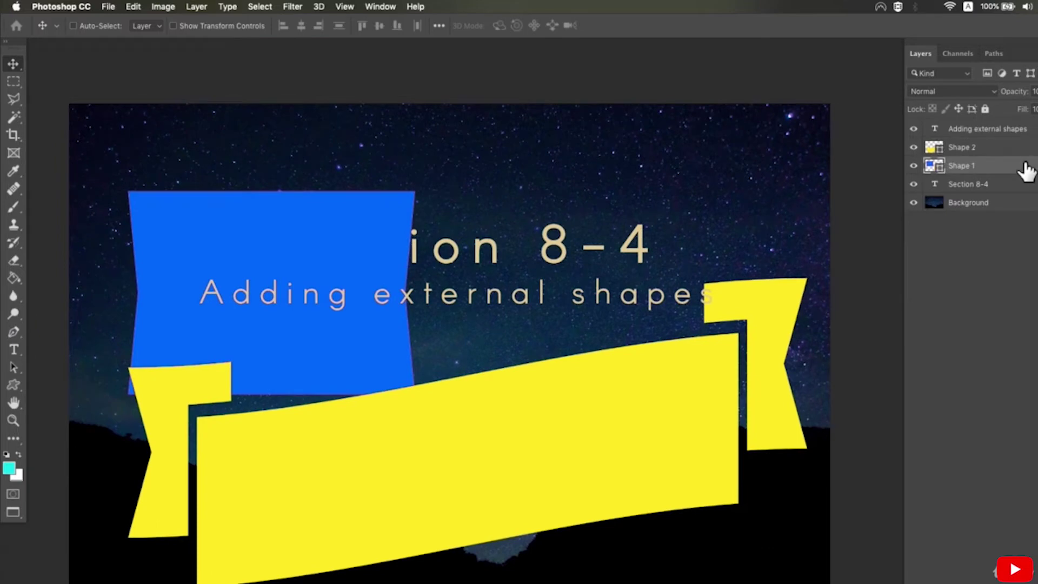
pyautogui.press('Delete')
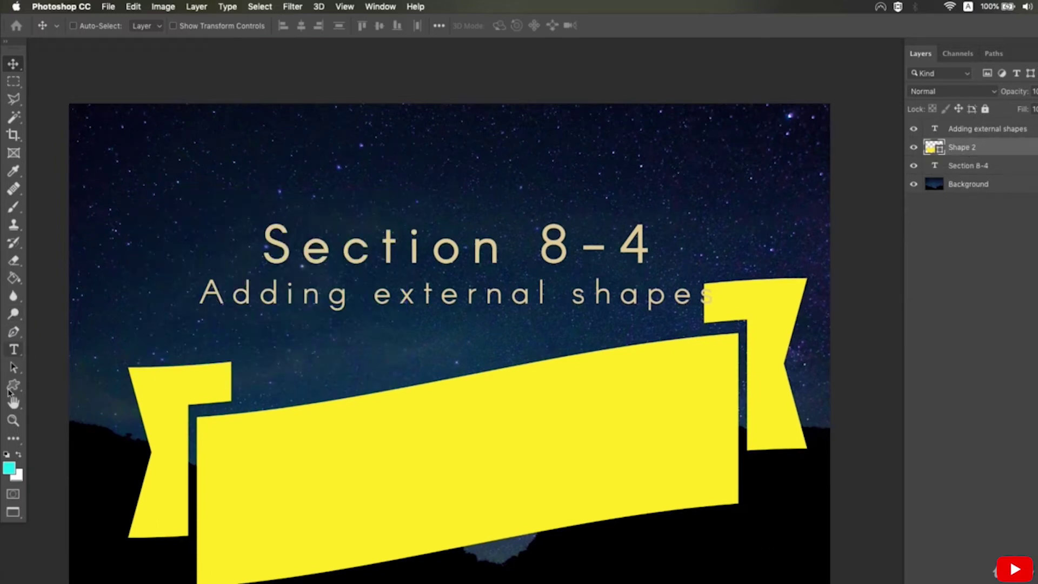
# Choose another wavy ribbon from the shape presets and draw it about 1474 × 142 px over the top of the Section 8-4 title.
pyautogui.click(11, 386)
pyautogui.click(514, 26)
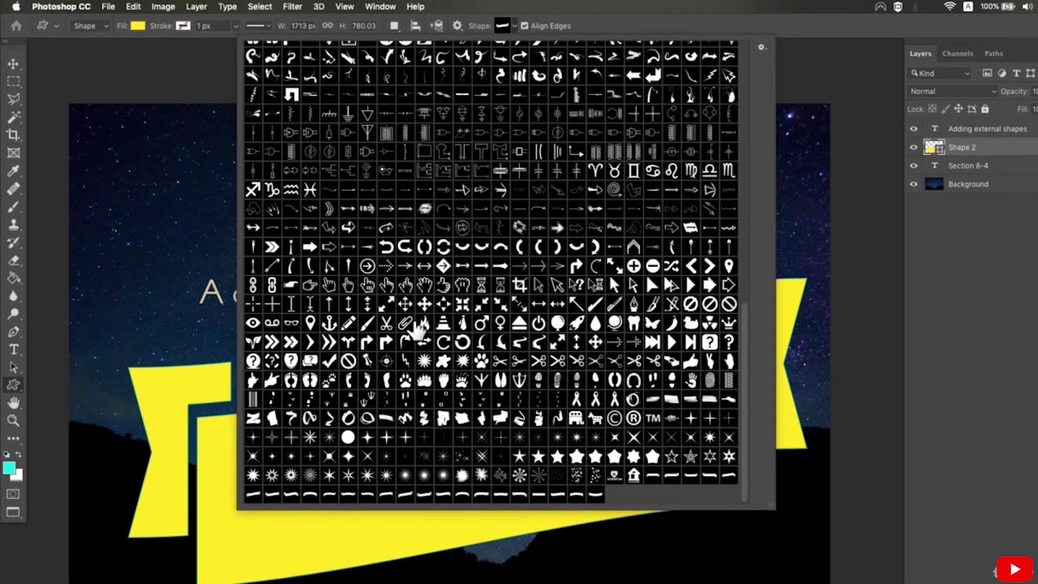
pyautogui.click(137, 202)
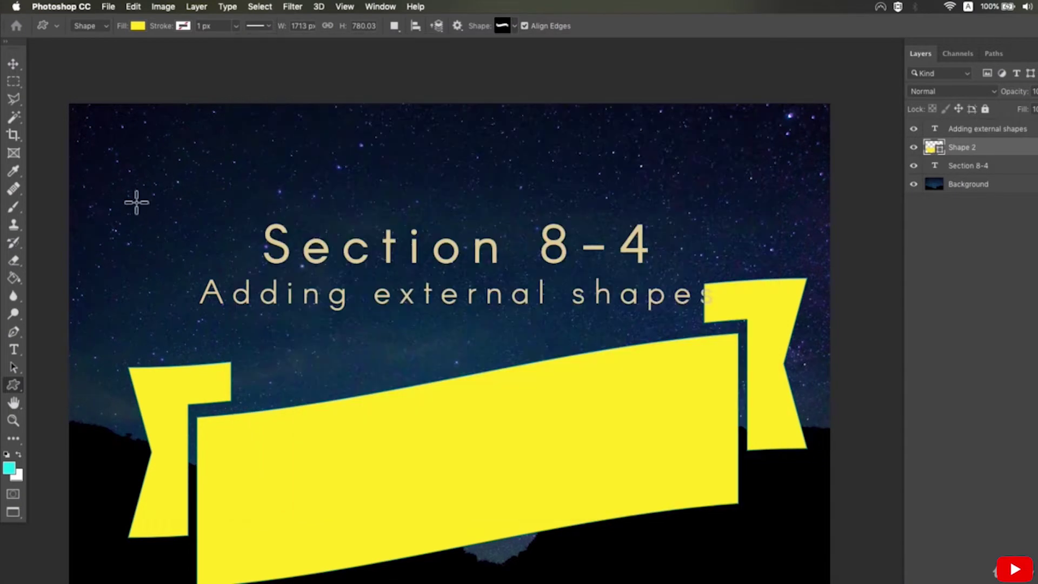
pyautogui.moveTo(129, 194); pyautogui.dragTo(714, 252)
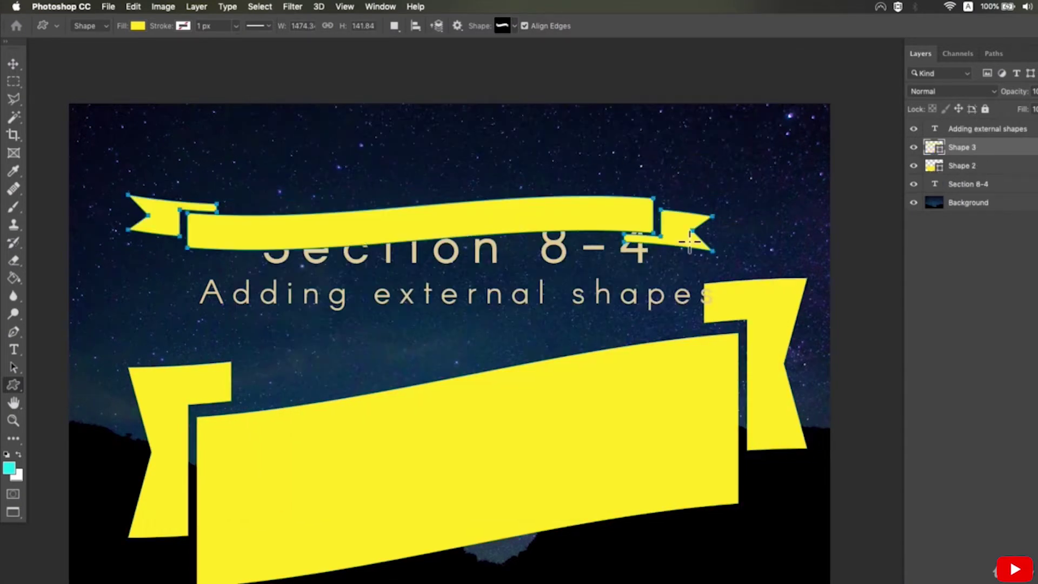
# Set the new ribbon's fill to magenta and move it up above the Section 8-4 title.
pyautogui.click(142, 26)
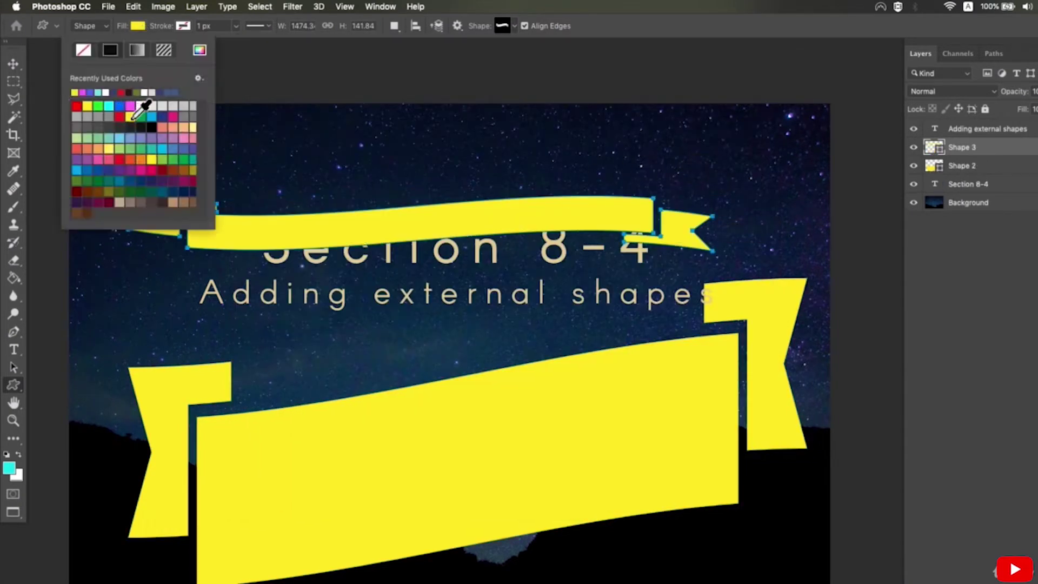
pyautogui.click(130, 106)
pyautogui.click(13, 65)
pyautogui.moveTo(340, 215); pyautogui.dragTo(335, 192)
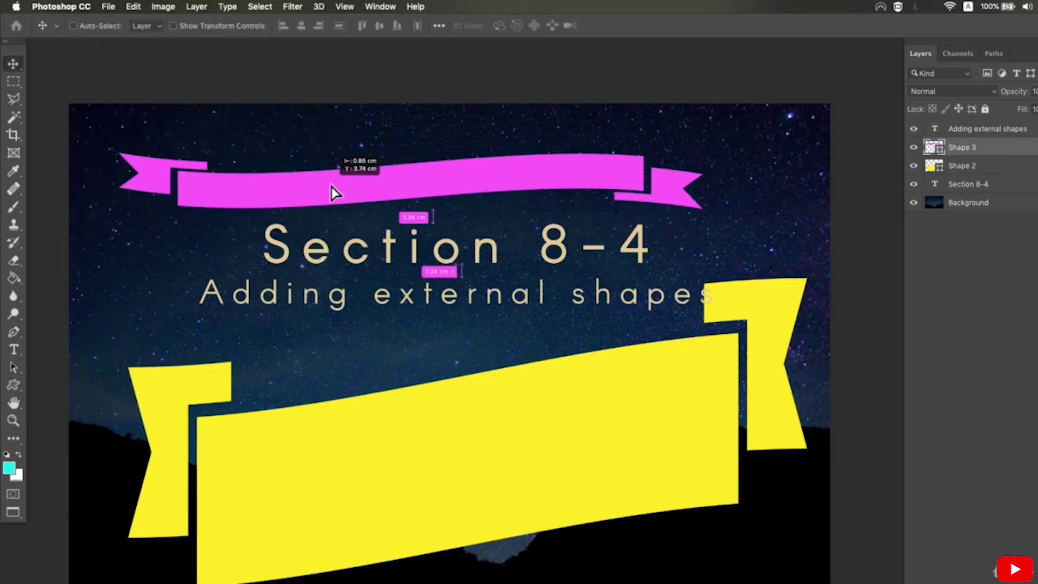
# Add a new empty layer above the magenta ribbon's layer.
pyautogui.press('super+shift+n')
pyautogui.press('Return')
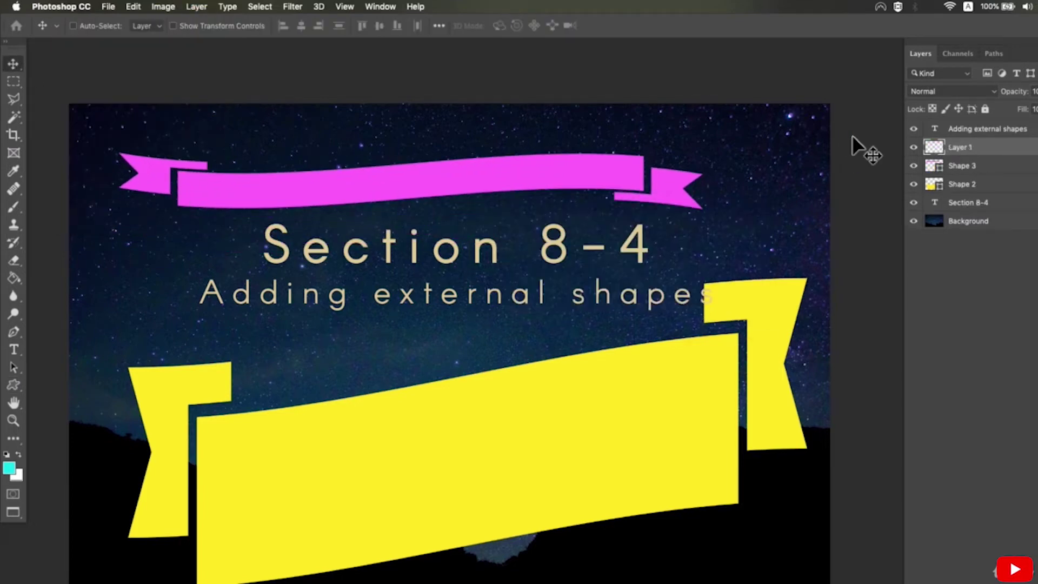
pyautogui.moveTo(190, 123); pyautogui.dragTo(194, 124)
pyautogui.click(194, 123)
pyautogui.moveTo(291, 361); pyautogui.dragTo(218, 164)
pyautogui.click(384, 287)
pyautogui.click(385, 287)
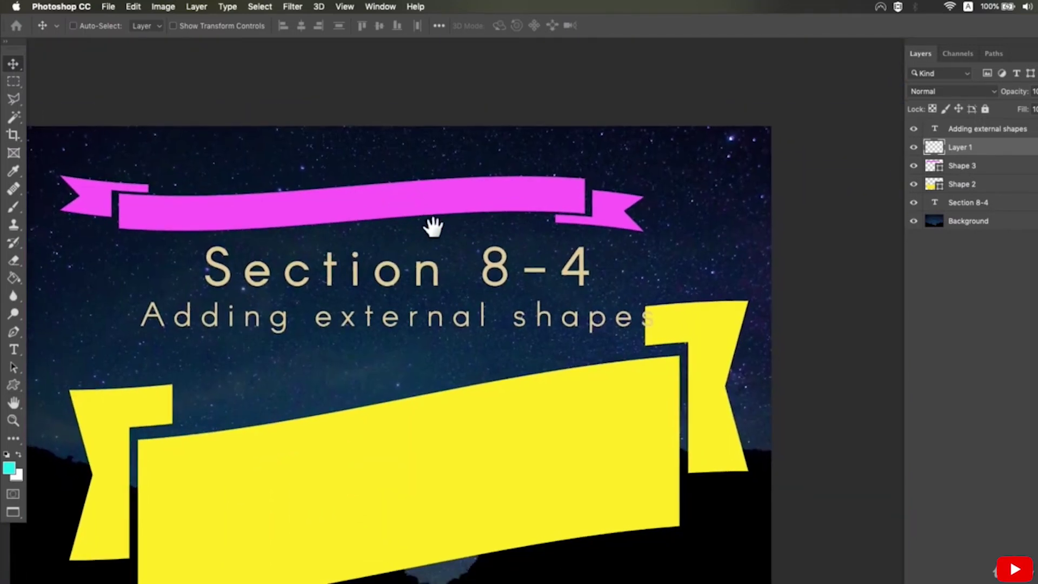
pyautogui.moveTo(433, 227); pyautogui.dragTo(483, 232)
# Choose the Flare 37 brush and stamp one large cyan flare at 2578 px over the title.
pyautogui.click(12, 208)
pyautogui.click(90, 26)
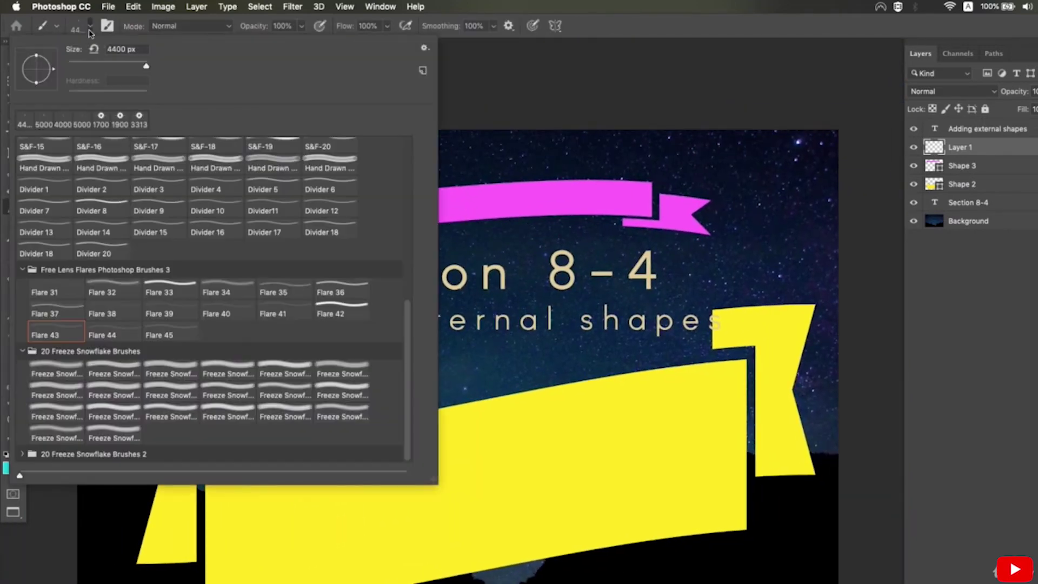
pyautogui.click(60, 315)
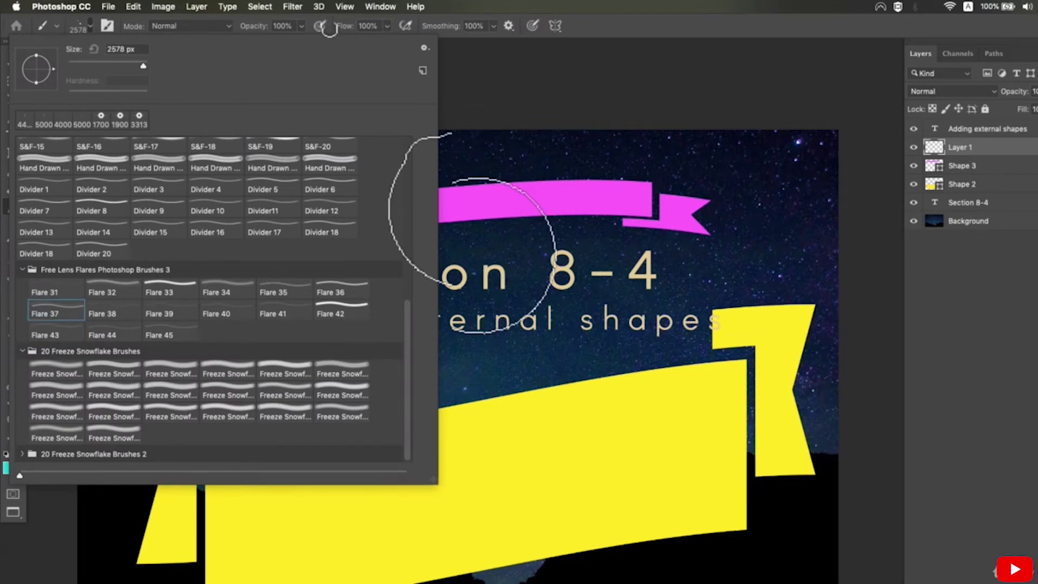
pyautogui.click(618, 340)
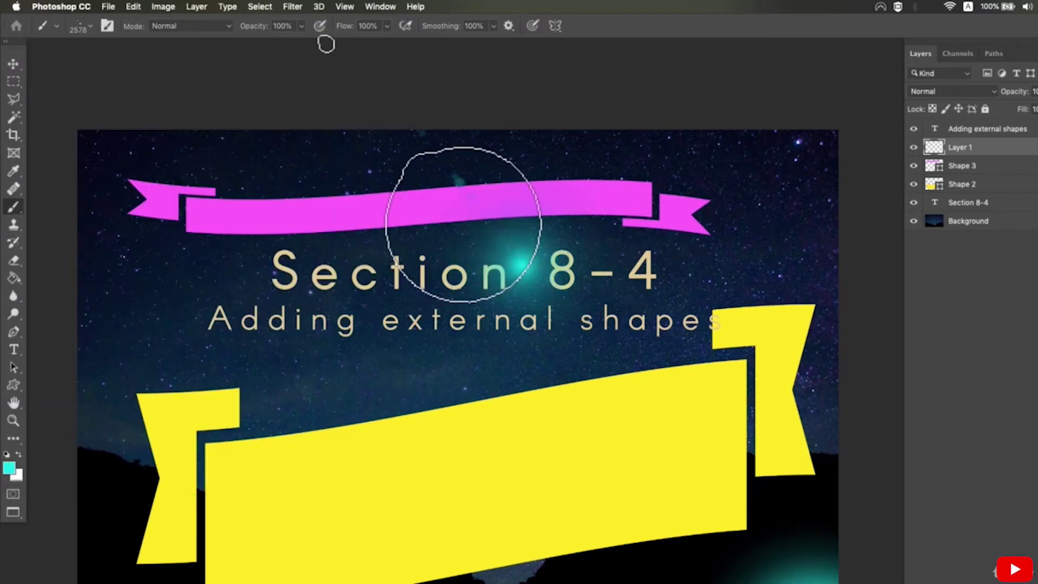
# Reduce the flare brush to 200 px and paint several small cyan flares around the title and subtitle.
pyautogui.press('[')
pyautogui.press('[')
pyautogui.press('[')
pyautogui.press('[')
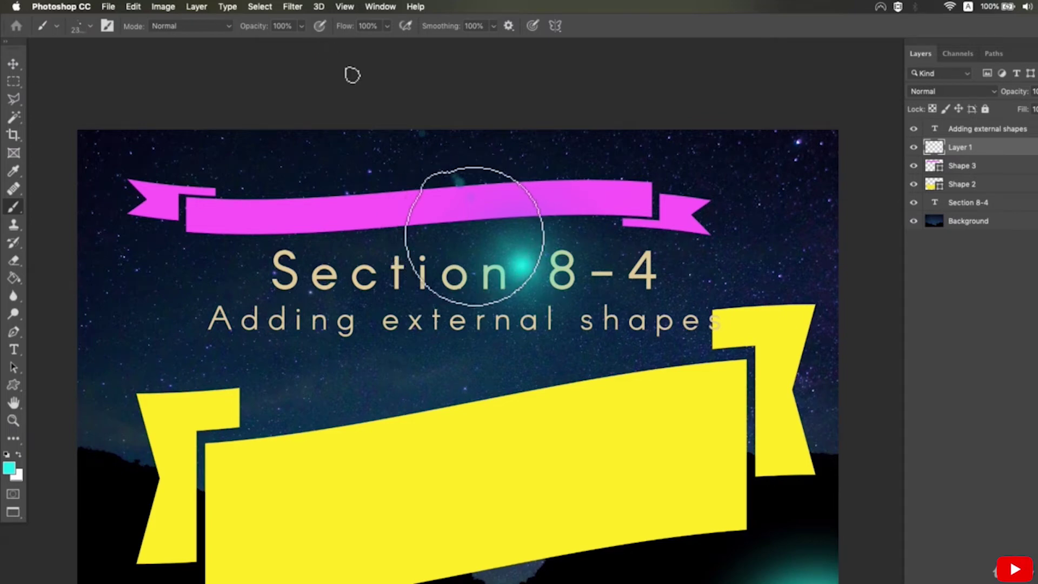
pyautogui.press('[')
pyautogui.press('[')
pyautogui.press('[')
pyautogui.press('[')
pyautogui.press('[')
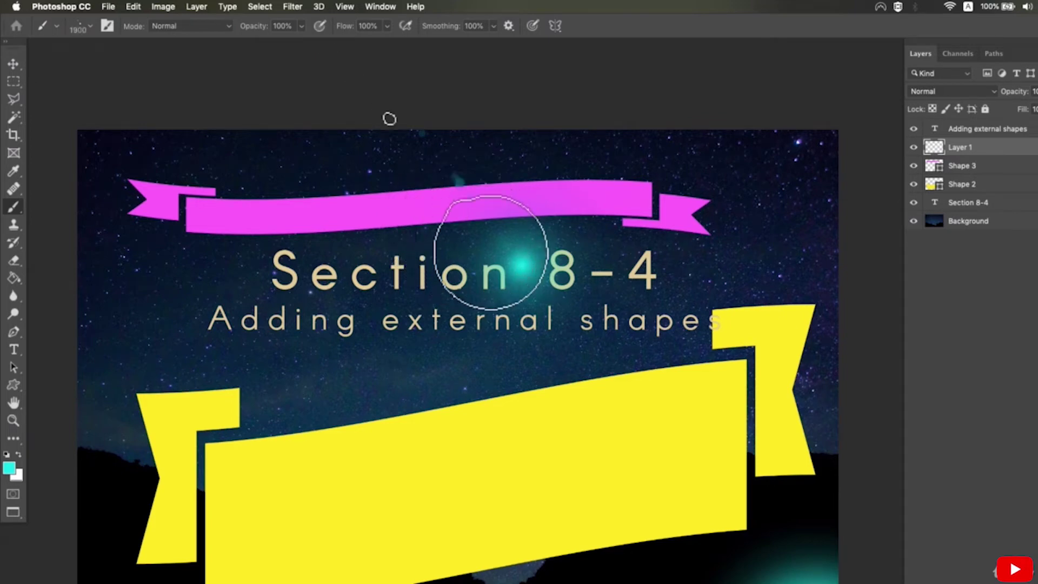
pyautogui.press('[')
pyautogui.press('[')
pyautogui.press('[')
pyautogui.press('[')
pyautogui.press('[')
pyautogui.press('[')
pyautogui.press('[')
pyautogui.press('[')
pyautogui.press('[')
pyautogui.press('[')
pyautogui.press('[')
pyautogui.press('[')
pyautogui.press('[')
pyautogui.press('[')
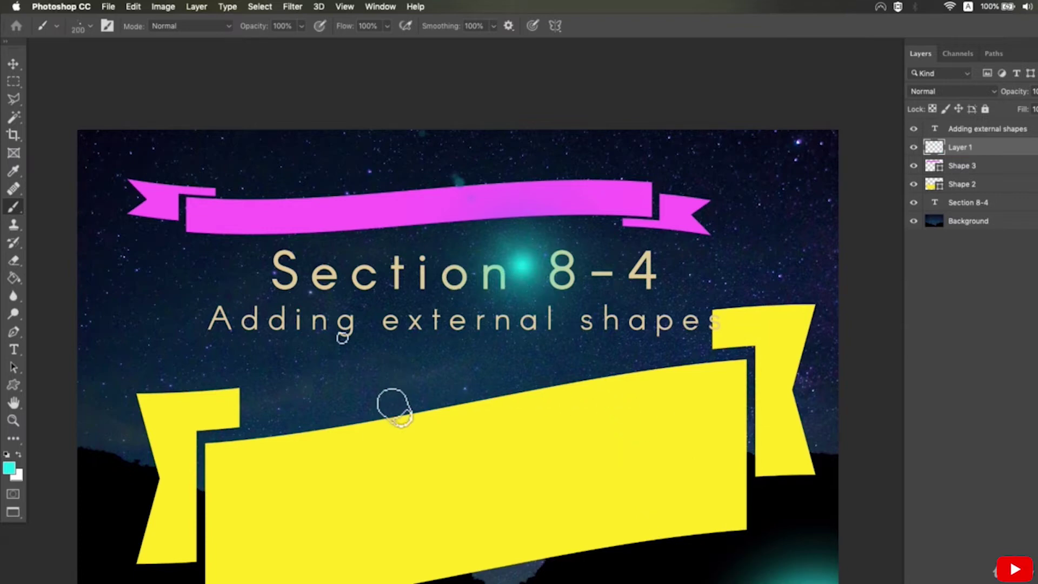
pyautogui.click(200, 294)
pyautogui.click(331, 401)
pyautogui.press('[')
pyautogui.click(377, 249)
pyautogui.moveTo(377, 321); pyautogui.dragTo(409, 381)
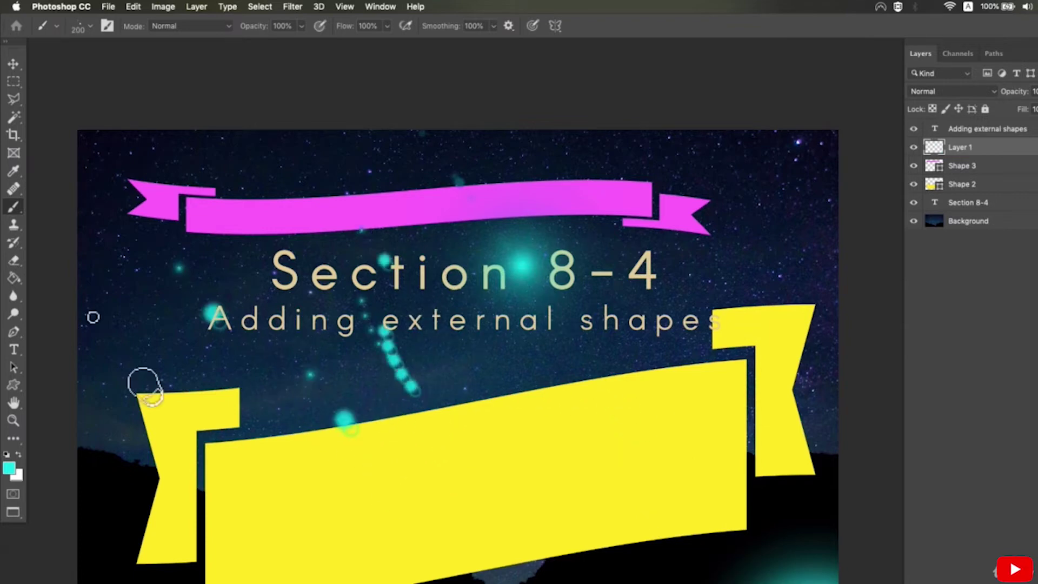
# With the Custom Shape Tool, choose a straight ribbon preset and draw it about 715 × 128 px in cyan below the subtitle.
pyautogui.click(18, 389)
pyautogui.click(83, 448)
pyautogui.click(514, 29)
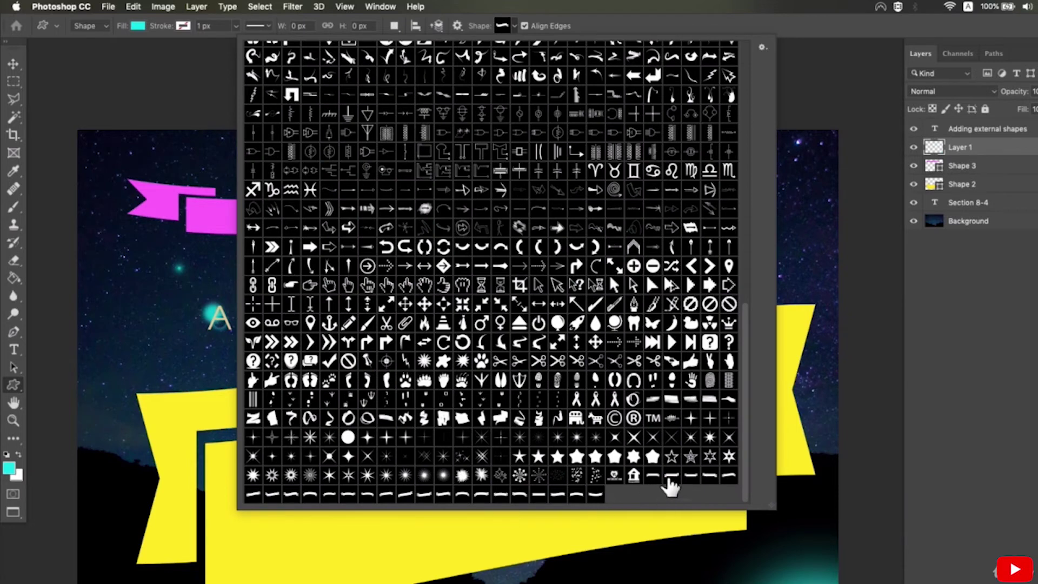
pyautogui.click(514, 27)
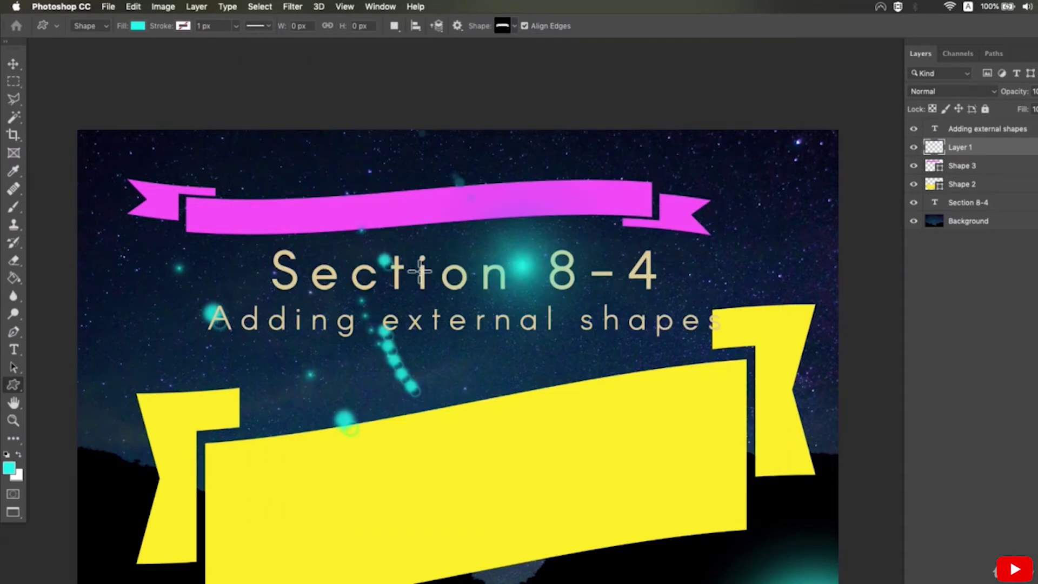
pyautogui.moveTo(290, 350); pyautogui.dragTo(574, 404)
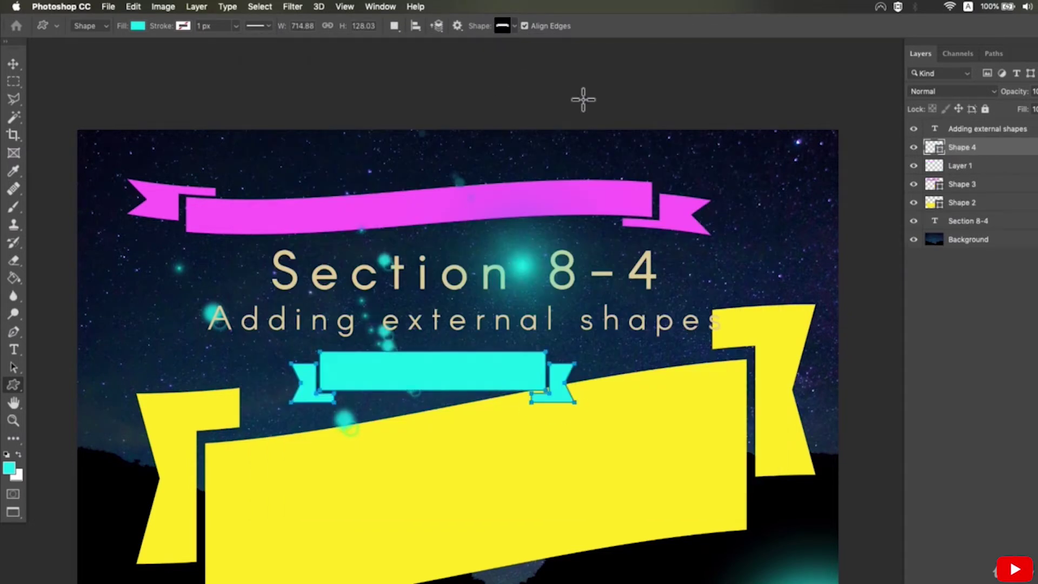
# Choose a diagonal up-right arrow from the shape presets and draw it about 235 × 329 px near the subtitle's right end.
pyautogui.click(518, 27)
pyautogui.scroll(5, 563, 278)
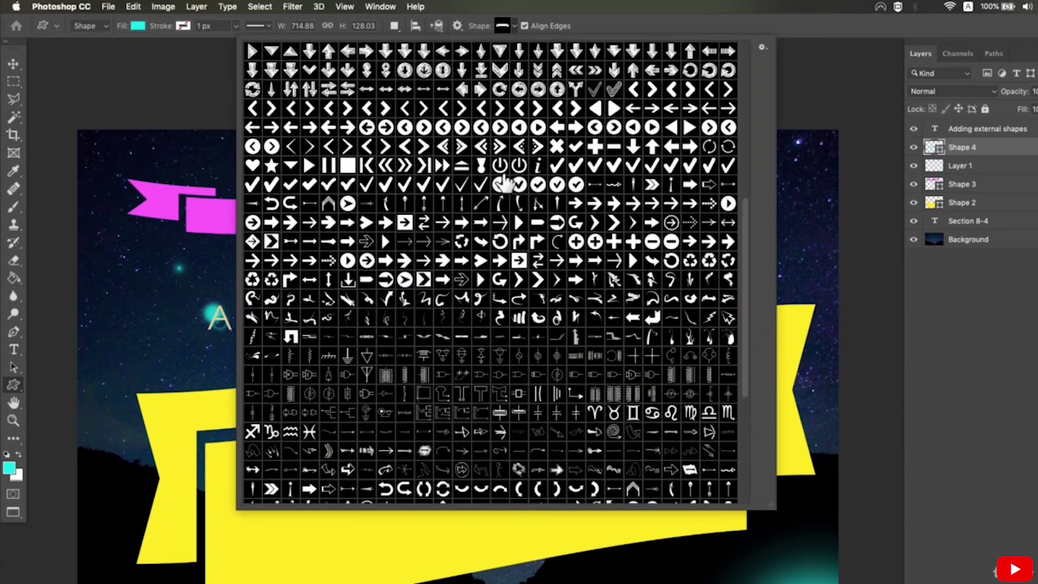
pyautogui.scroll(8, 502, 184)
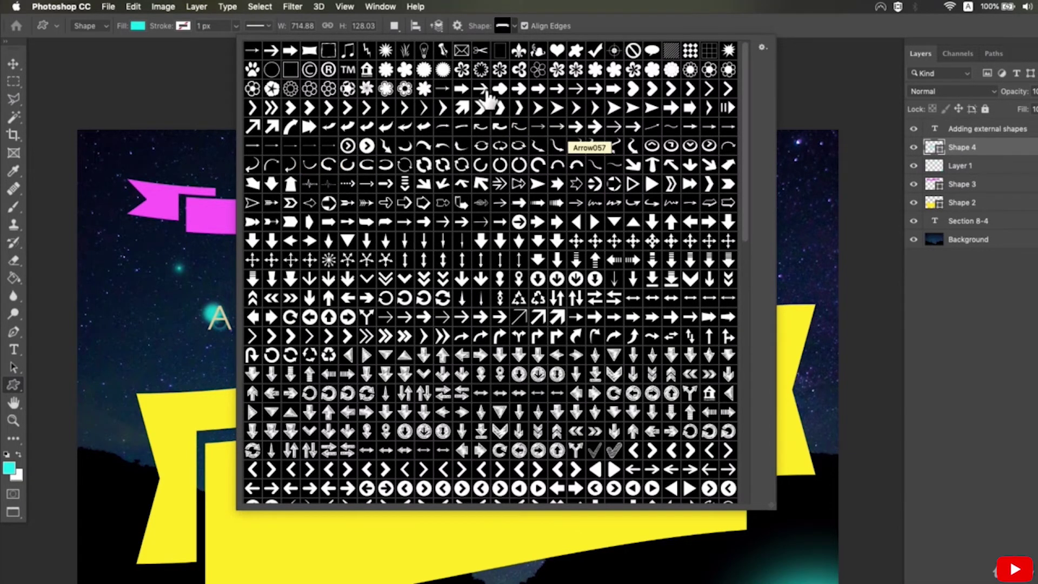
pyautogui.click(472, 108)
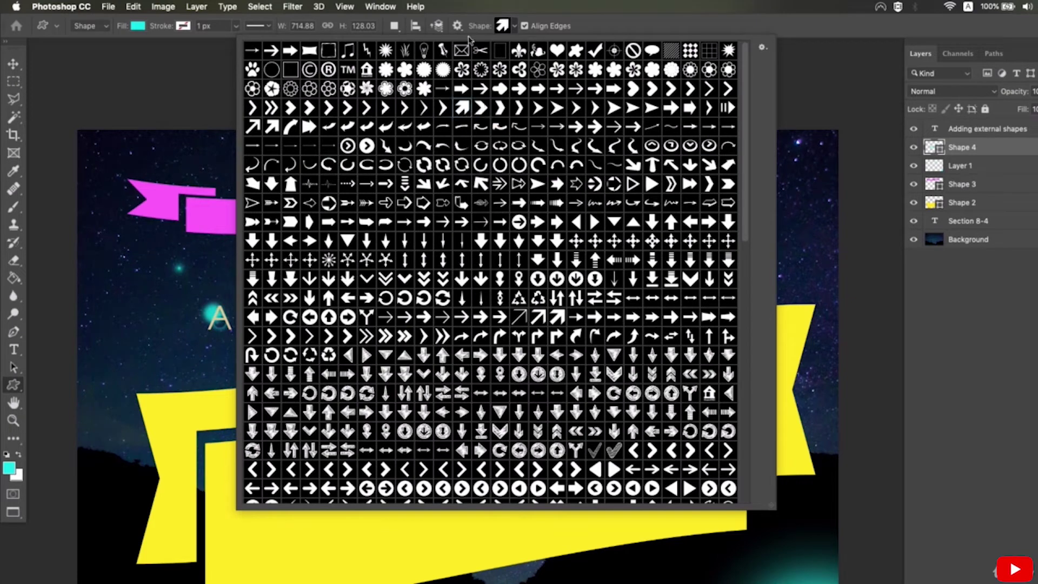
pyautogui.click(518, 26)
pyautogui.moveTo(678, 242); pyautogui.dragTo(742, 372)
pyautogui.click(517, 26)
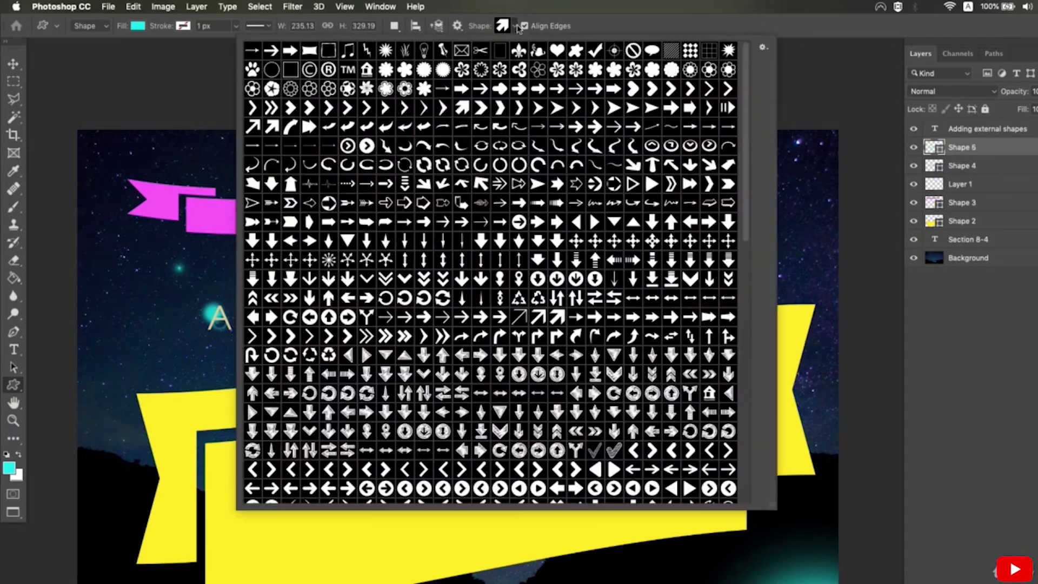
pyautogui.scroll(-2, 562, 175)
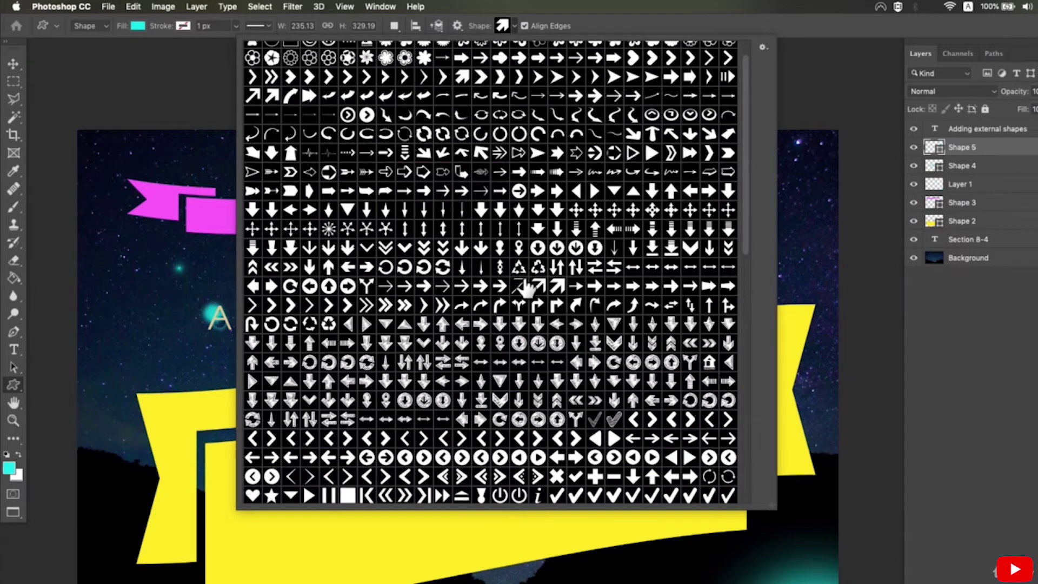
pyautogui.scroll(-10, 513, 273)
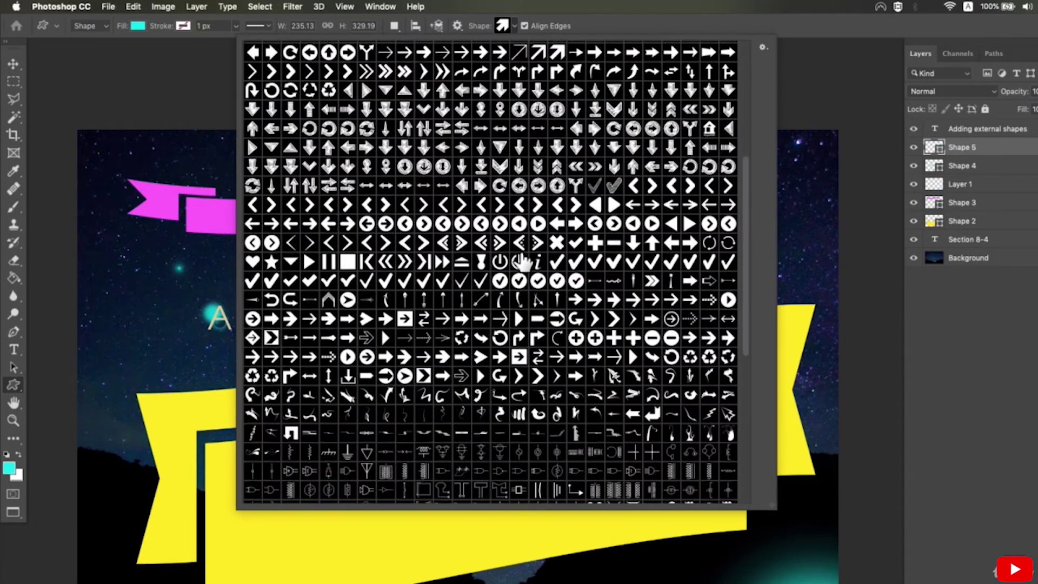
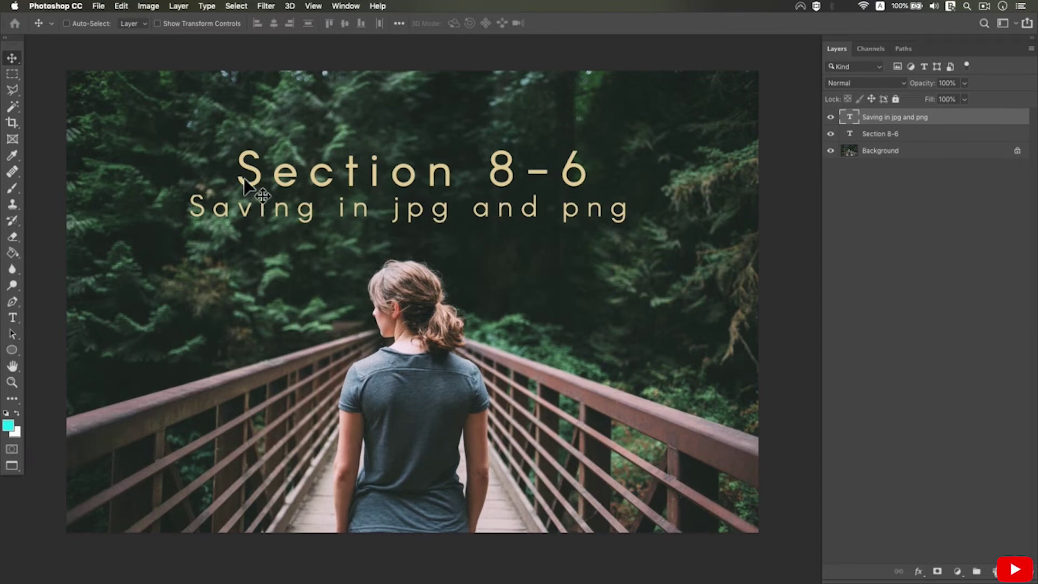
# Start a Save As of the S08-06-image document and set the file format to JPEG.
pyautogui.click(103, 6)
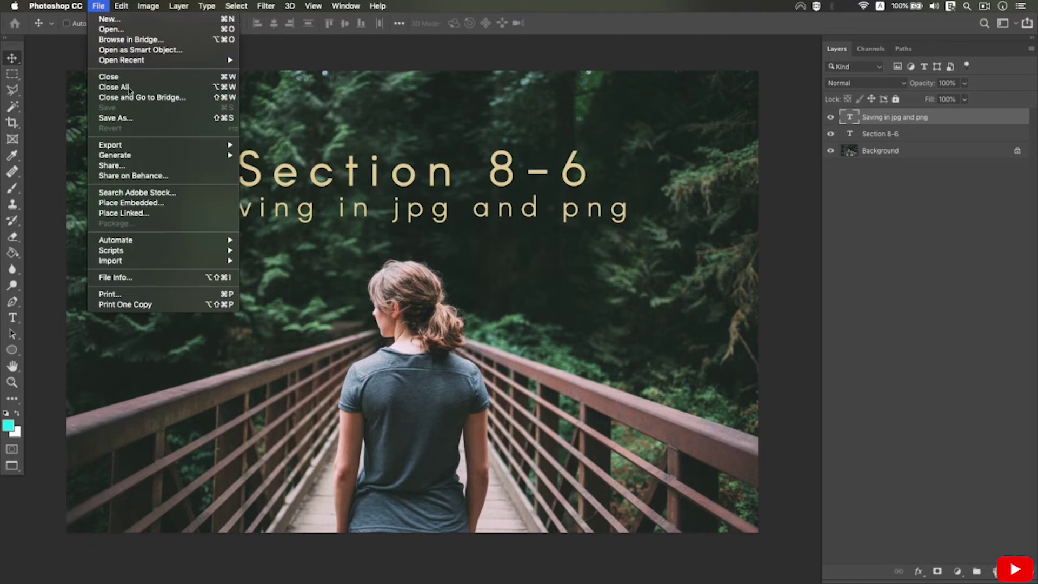
pyautogui.click(133, 117)
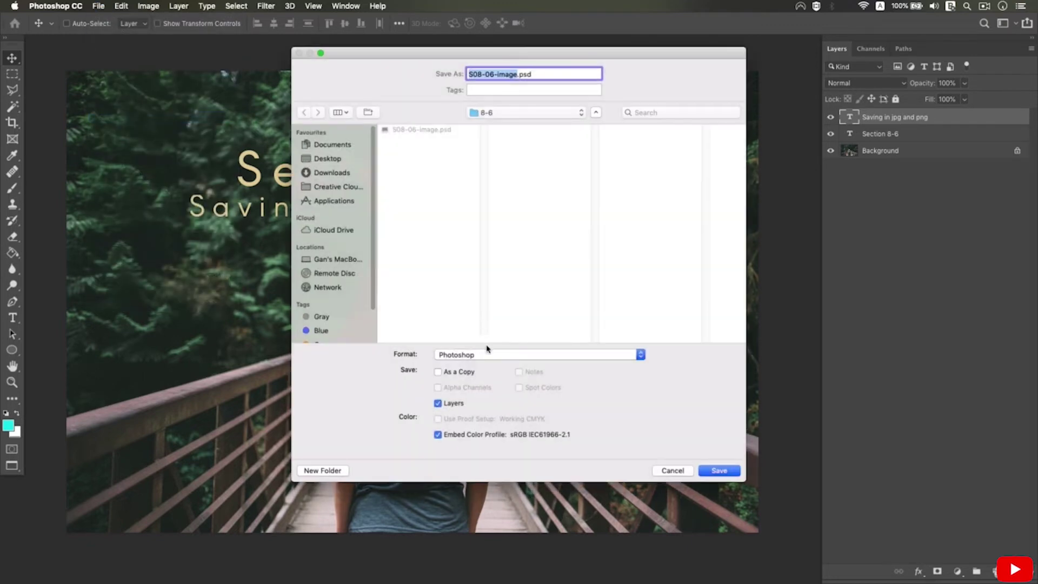
pyautogui.click(479, 357)
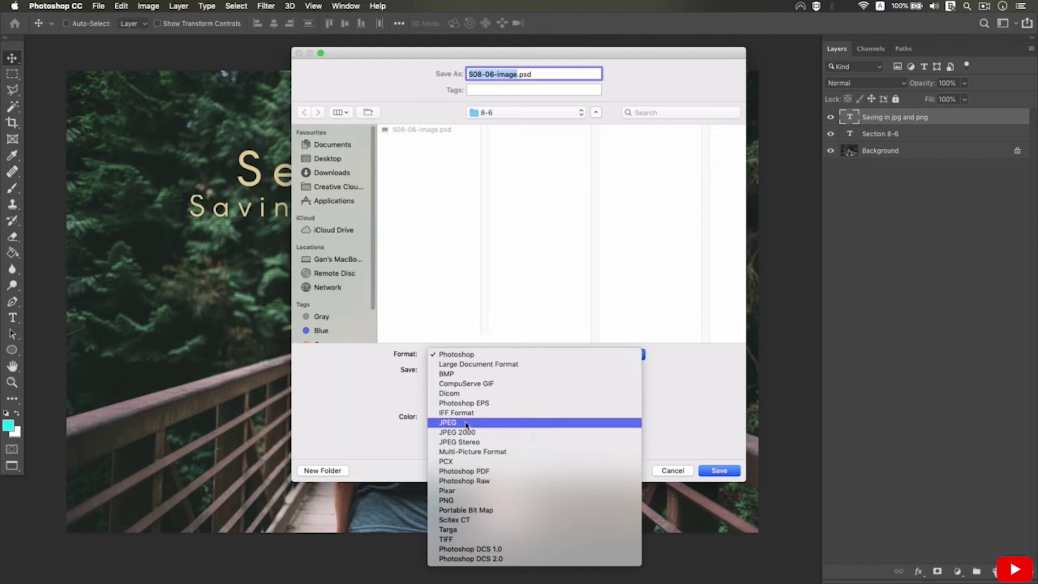
pyautogui.click(448, 422)
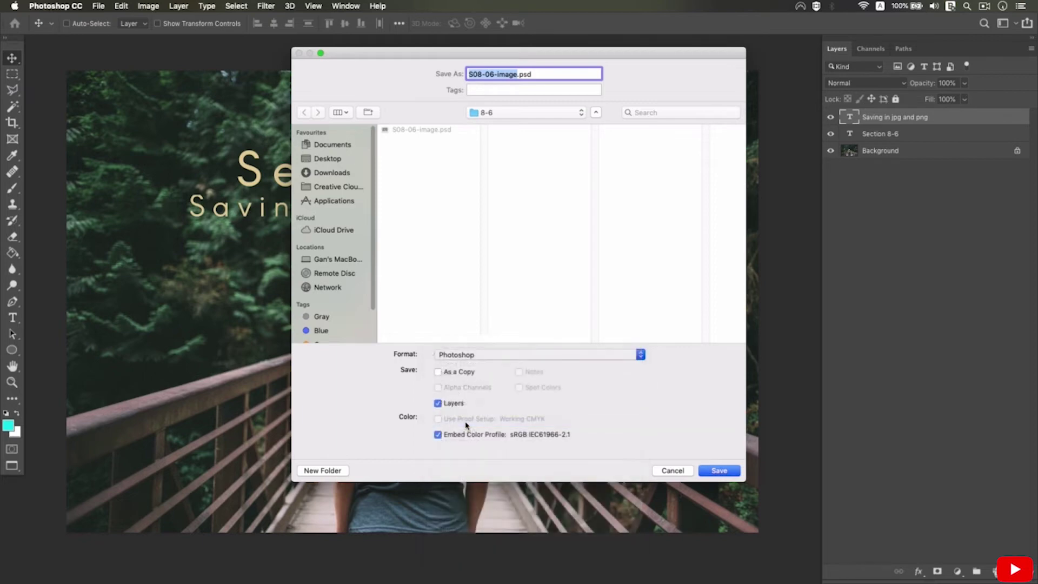
# Try the JPEG 2000 and JPEG Stereo formats for the saved file.
pyautogui.click(456, 359)
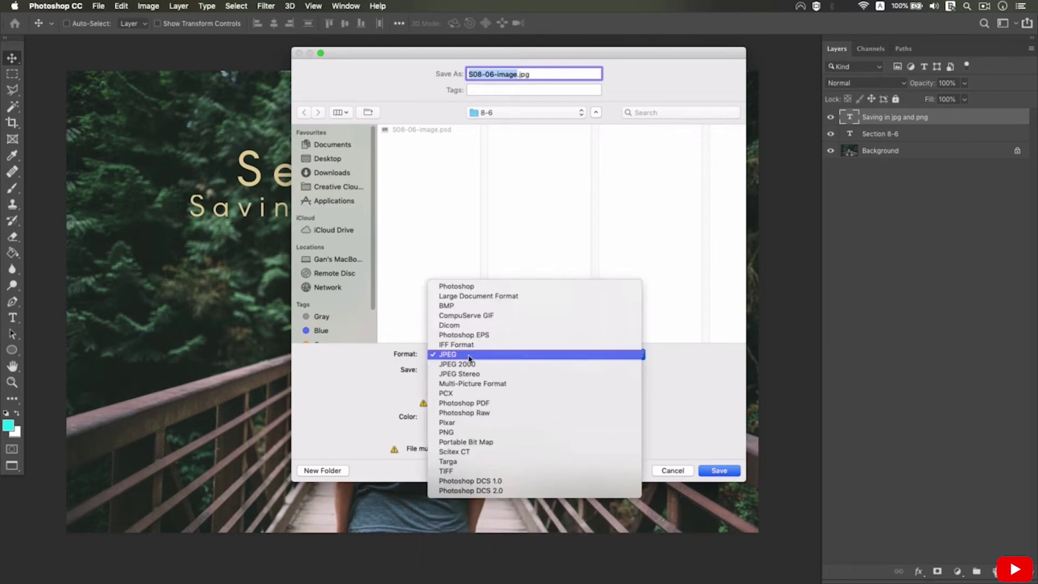
pyautogui.click(466, 363)
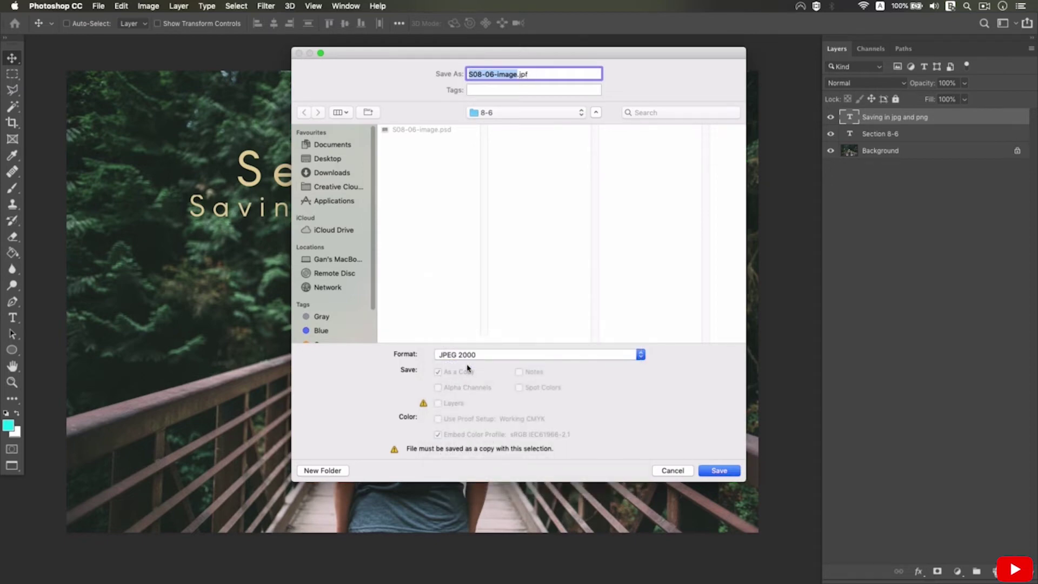
pyautogui.click(463, 356)
pyautogui.click(462, 356)
pyautogui.click(462, 356)
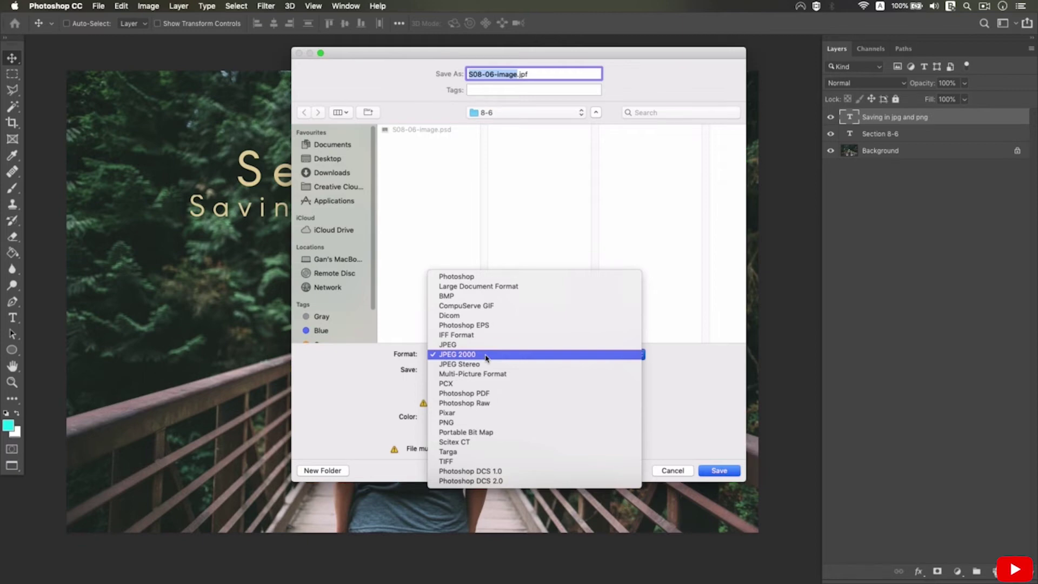
pyautogui.click(486, 355)
pyautogui.click(486, 357)
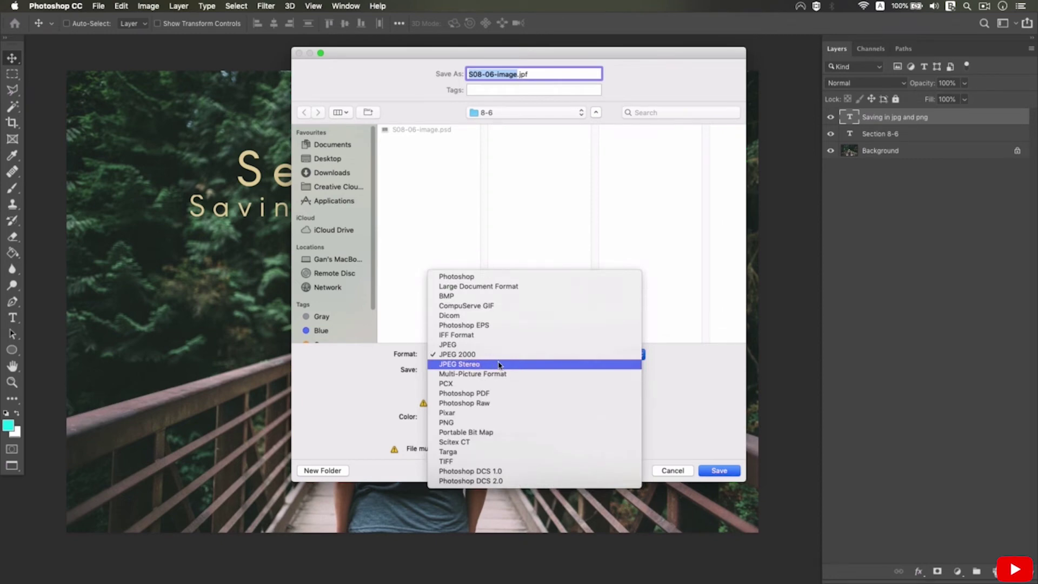
pyautogui.click(499, 365)
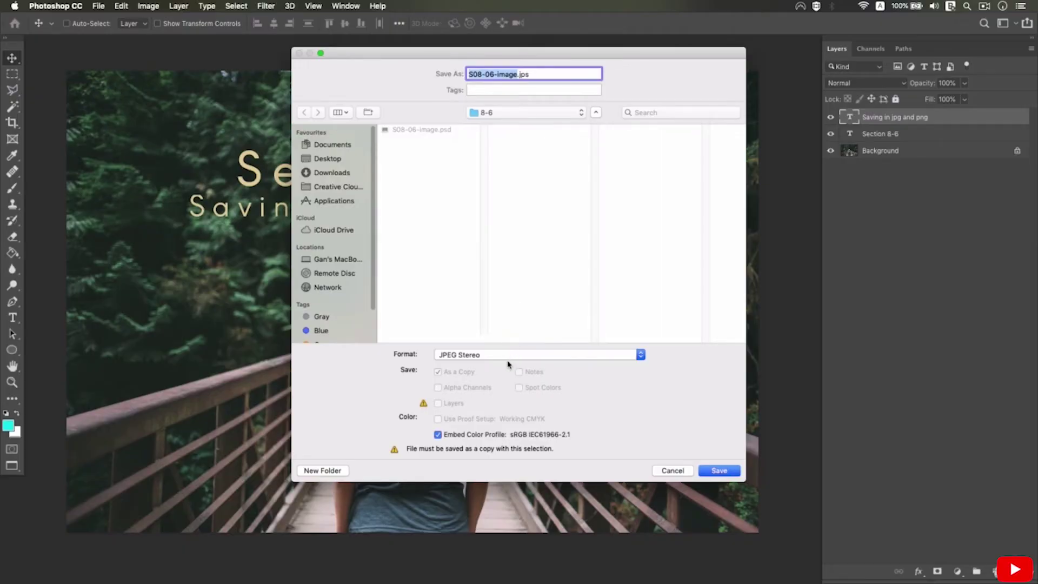
# Set the format back to JPEG and save S08-06-image.jpg in the 8-6 folder.
pyautogui.click(508, 354)
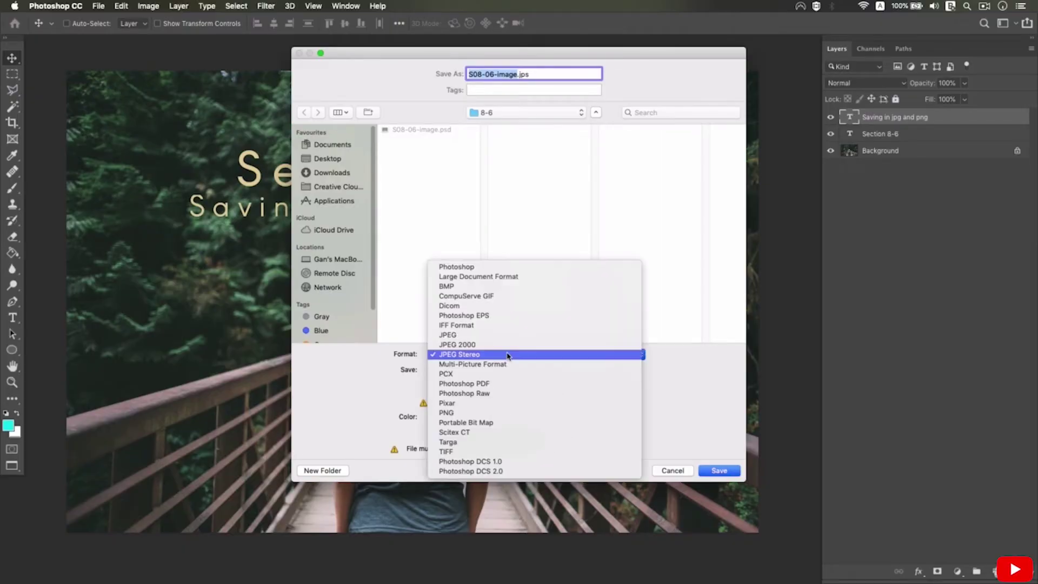
pyautogui.click(482, 335)
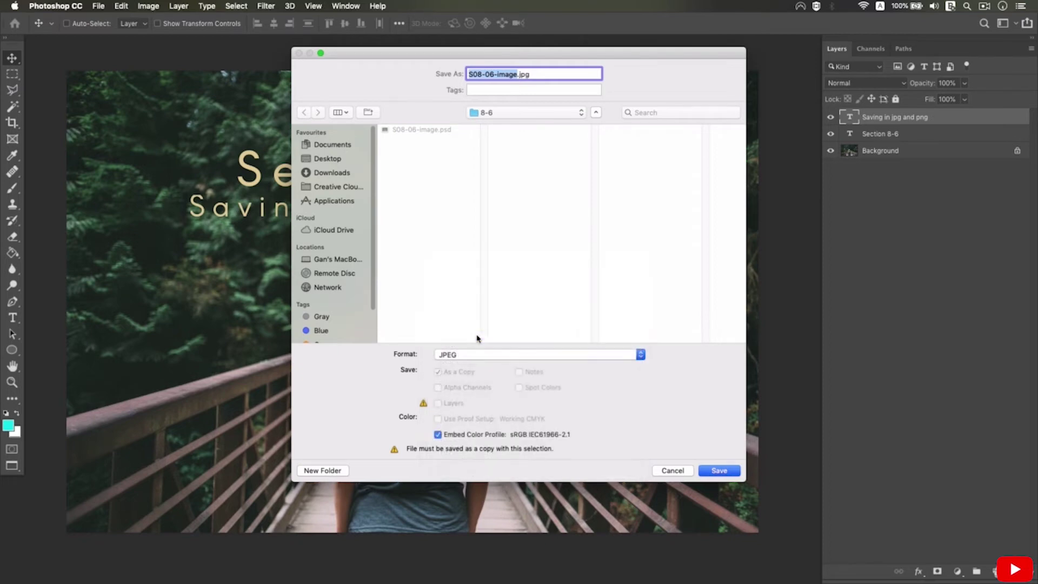
pyautogui.click(722, 470)
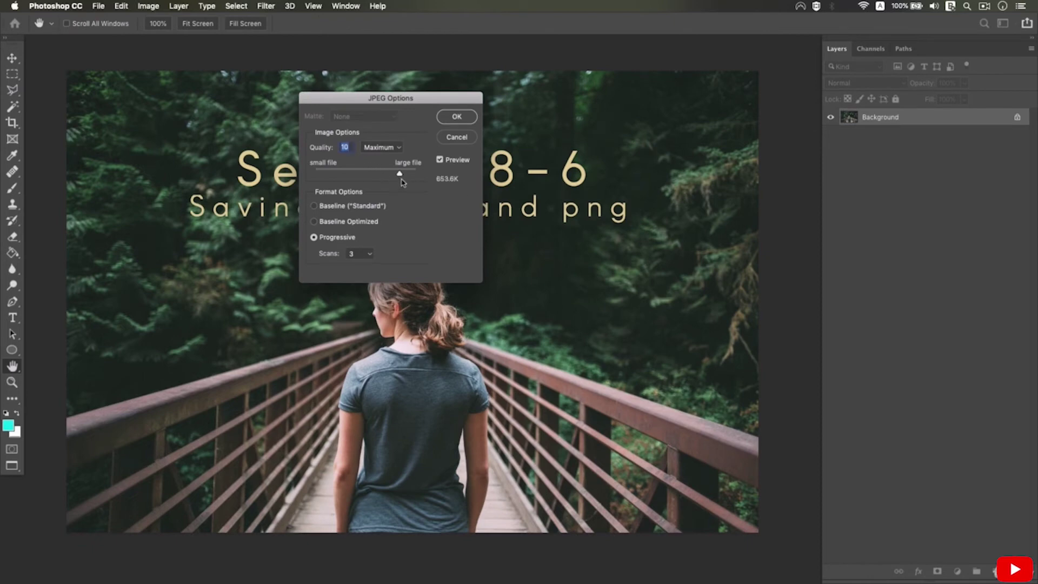
# Try lowering the JPEG quality to 8 (High), and raise it back to 10 (Maximum).
pyautogui.moveTo(401, 180)
pyautogui.mouseDown()
pyautogui.moveTo(310, 182)
pyautogui.moveTo(427, 181)
pyautogui.moveTo(375, 181)
pyautogui.moveTo(415, 178)
pyautogui.mouseUp()
pyautogui.moveTo(414, 174); pyautogui.dragTo(384, 174)
pyautogui.click(376, 148)
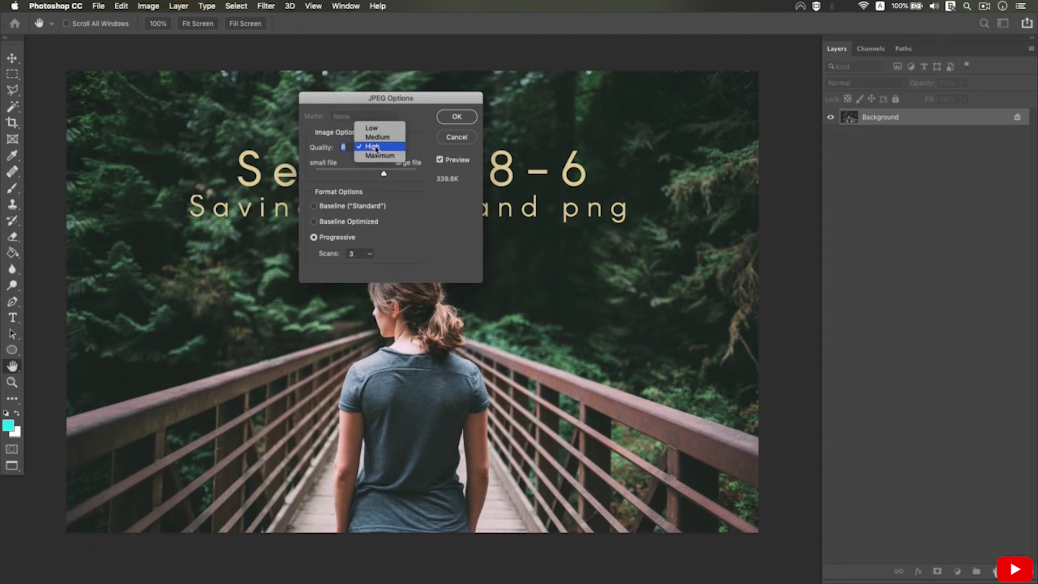
pyautogui.click(377, 147)
pyautogui.moveTo(383, 174)
pyautogui.mouseDown()
pyautogui.moveTo(430, 174)
pyautogui.moveTo(398, 175)
pyautogui.mouseUp()
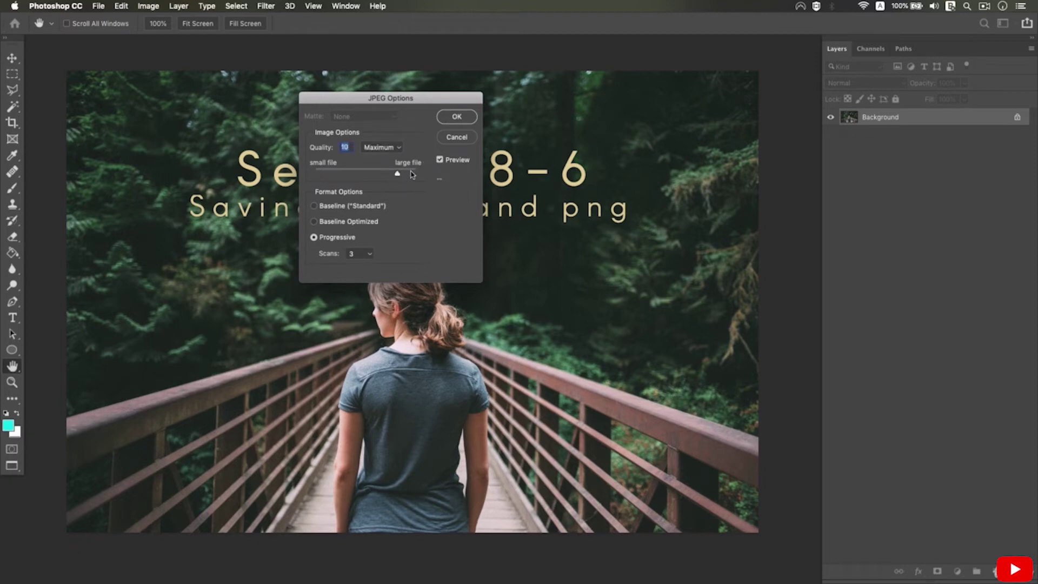
# Try the JPEG quality range between 10 and the large-file end, finishing at 10 (Maximum).
pyautogui.click(386, 148)
pyautogui.click(388, 147)
pyautogui.moveTo(348, 147); pyautogui.dragTo(338, 145)
pyautogui.moveTo(397, 180); pyautogui.dragTo(420, 176)
pyautogui.moveTo(417, 176); pyautogui.dragTo(397, 175)
pyautogui.moveTo(397, 174); pyautogui.dragTo(427, 178)
pyautogui.moveTo(416, 173); pyautogui.dragTo(402, 173)
# Reduce the JPEG quality to 8 (High) and further to 6 (Medium).
pyautogui.click(380, 147)
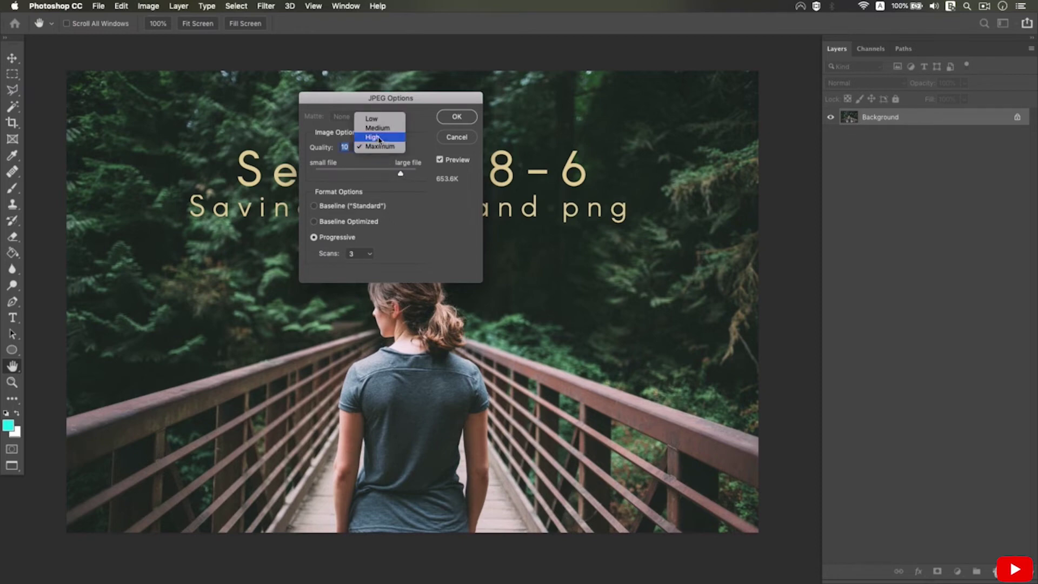
pyautogui.click(380, 139)
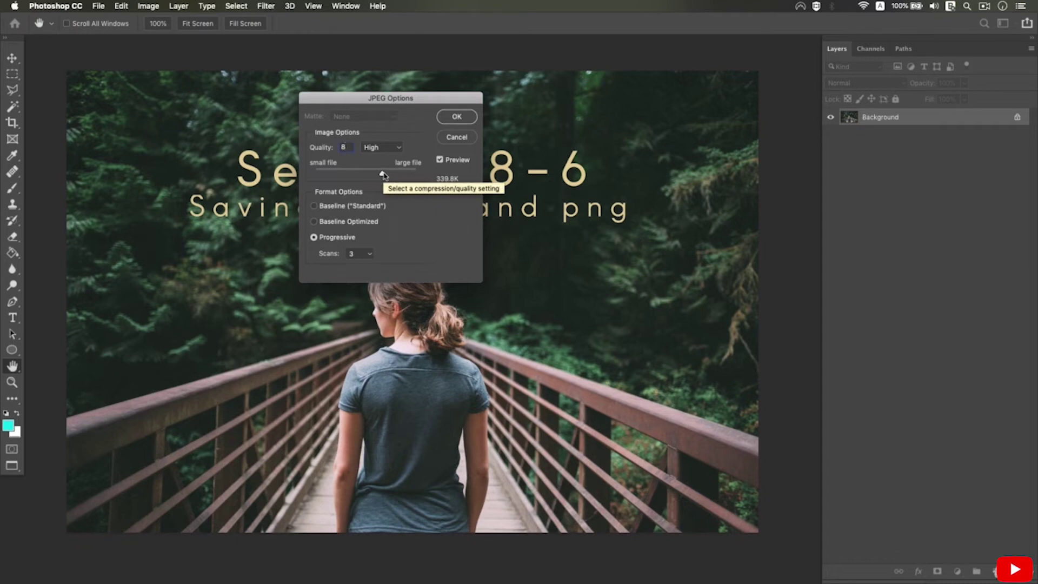
pyautogui.moveTo(383, 174)
pyautogui.mouseDown()
pyautogui.moveTo(397, 175)
pyautogui.moveTo(384, 174)
pyautogui.mouseUp()
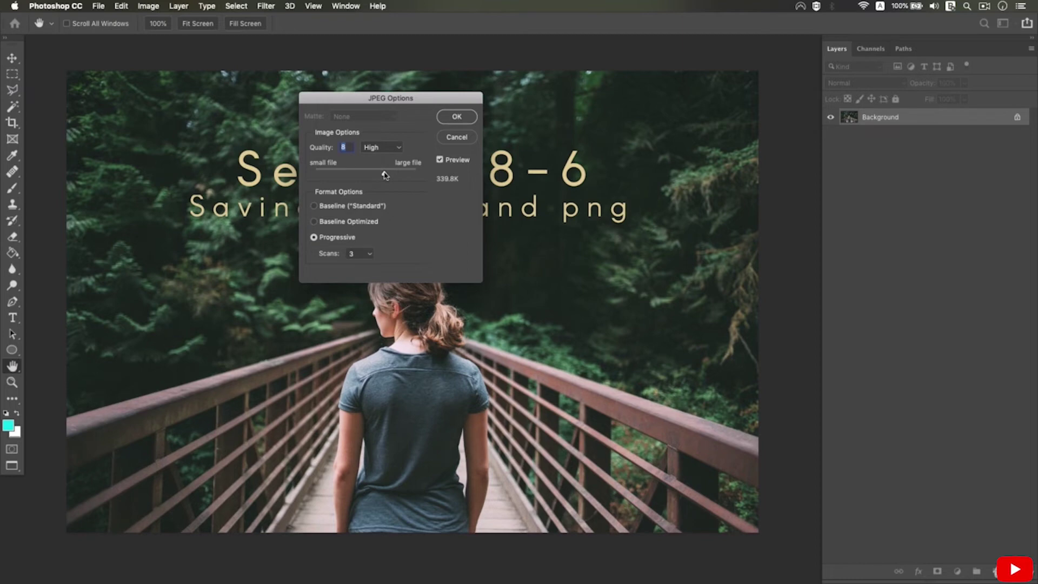
pyautogui.moveTo(384, 174); pyautogui.dragTo(371, 172)
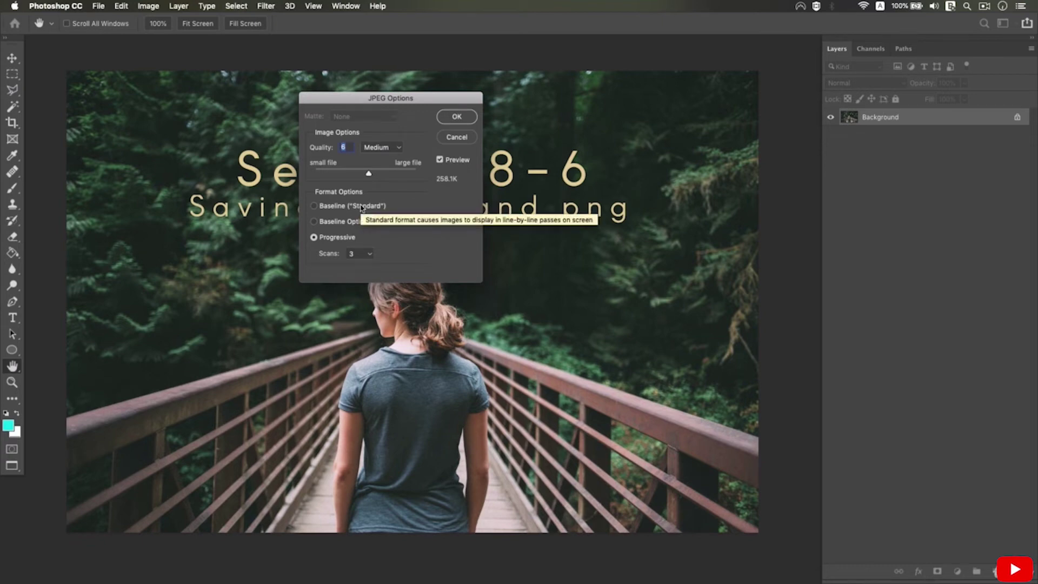
# Try the Baseline ("Standard"), Baseline Optimized and Progressive format options, with the JPEG quality raised to 8 (High).
pyautogui.click(361, 208)
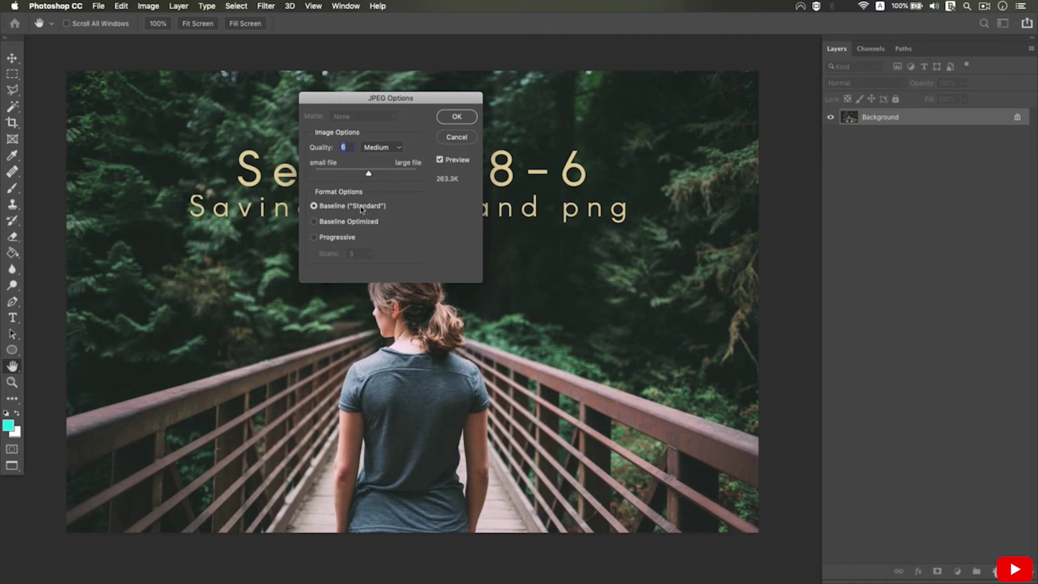
pyautogui.moveTo(387, 174); pyautogui.dragTo(383, 173)
pyautogui.click(364, 224)
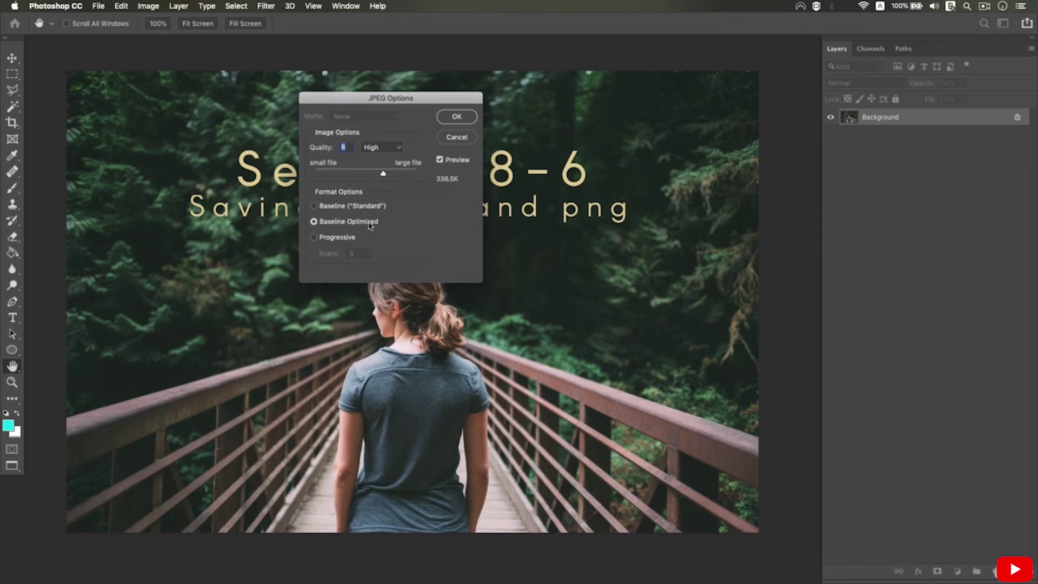
pyautogui.click(331, 240)
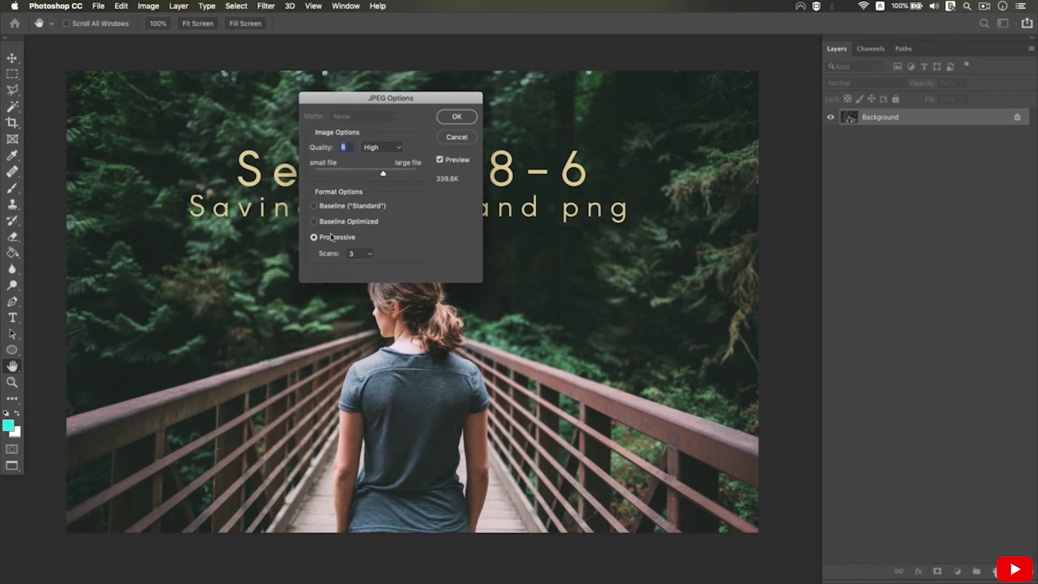
pyautogui.click(355, 253)
pyautogui.click(400, 240)
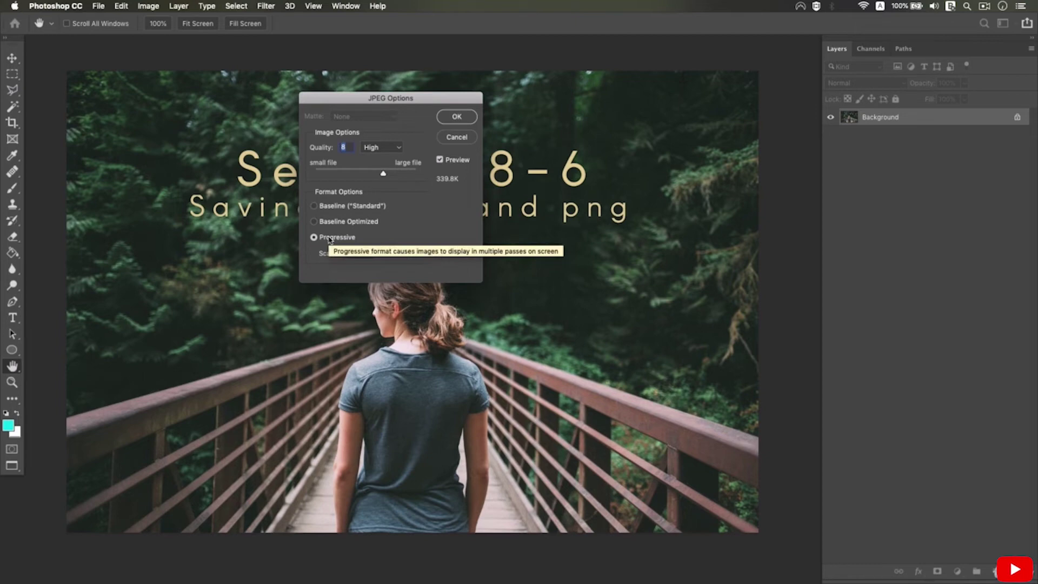
# Choose Baseline Optimized, set the JPEG quality to 10 (Maximum), and finish saving the JPEG.
pyautogui.click(364, 224)
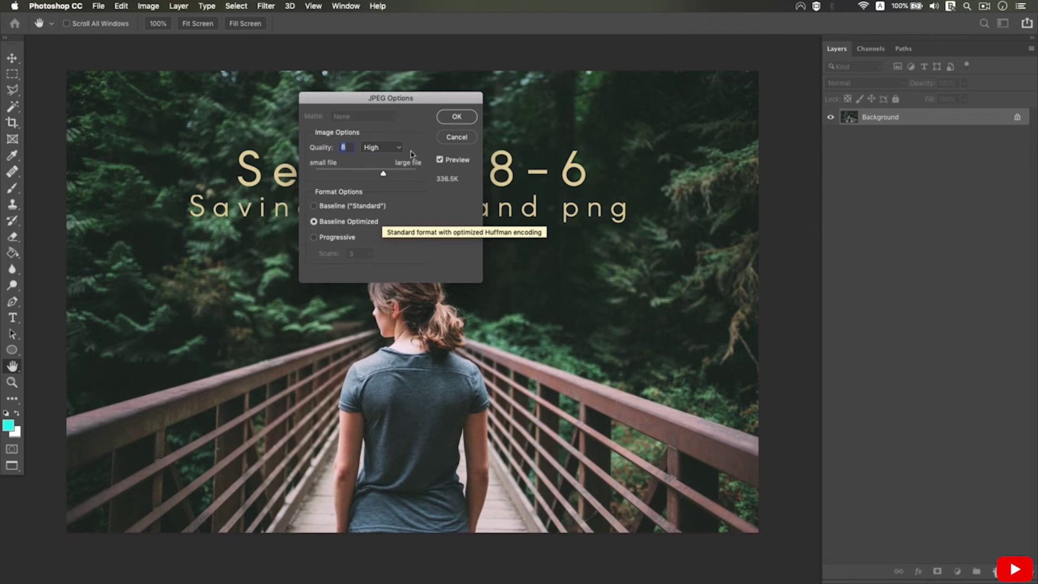
pyautogui.moveTo(383, 174); pyautogui.dragTo(400, 176)
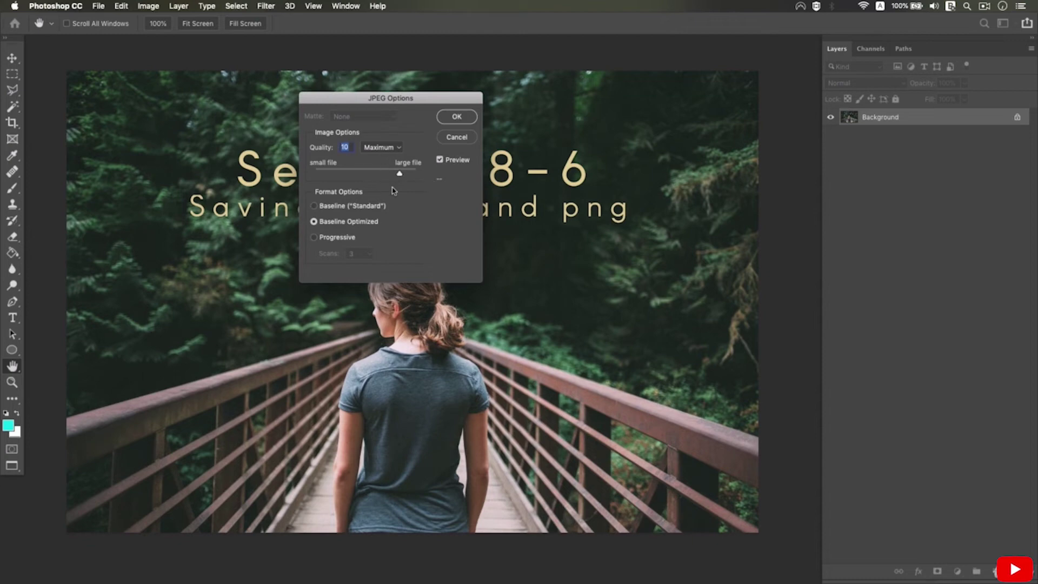
pyautogui.click(351, 221)
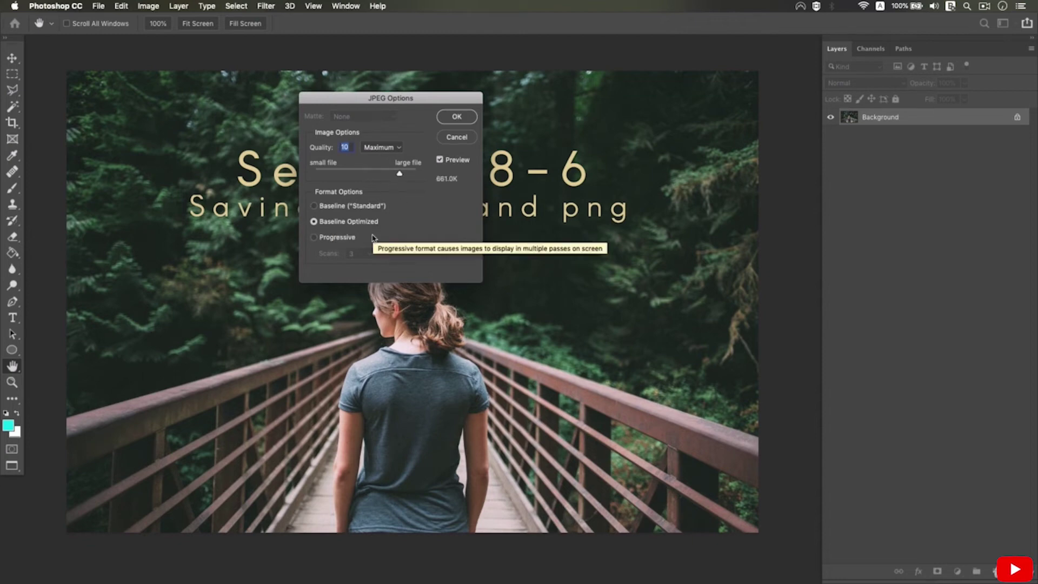
pyautogui.click(457, 116)
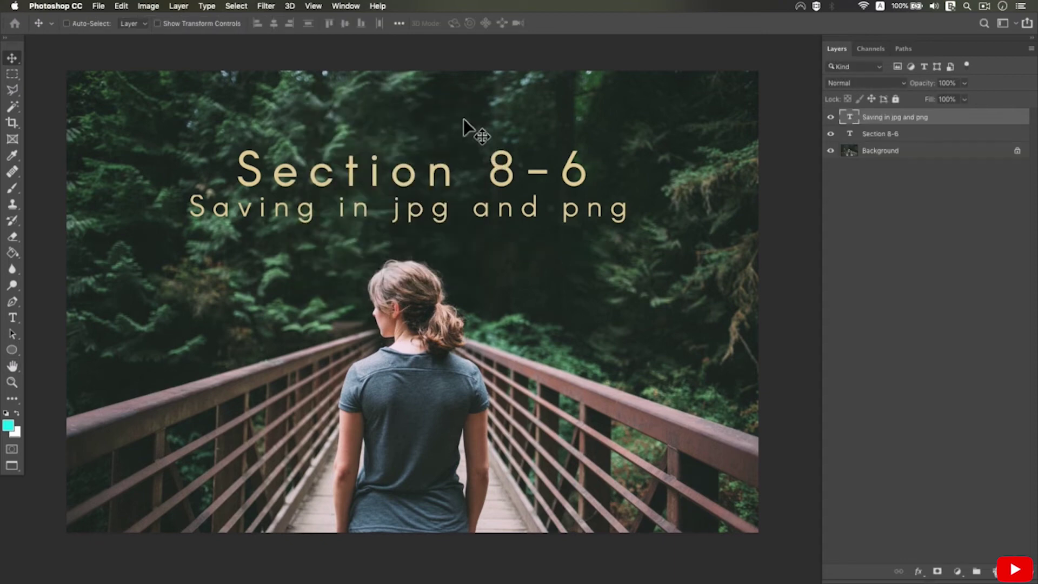
# Save the document as S08-06-image.png in the 8-6 folder using the PNG format.
pyautogui.click(98, 7)
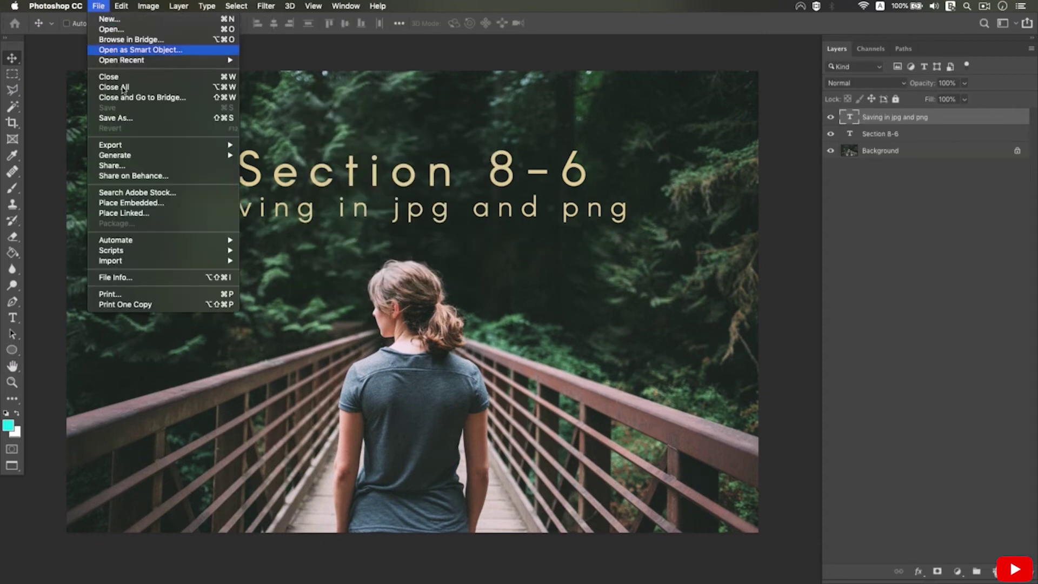
pyautogui.click(127, 117)
pyautogui.click(479, 355)
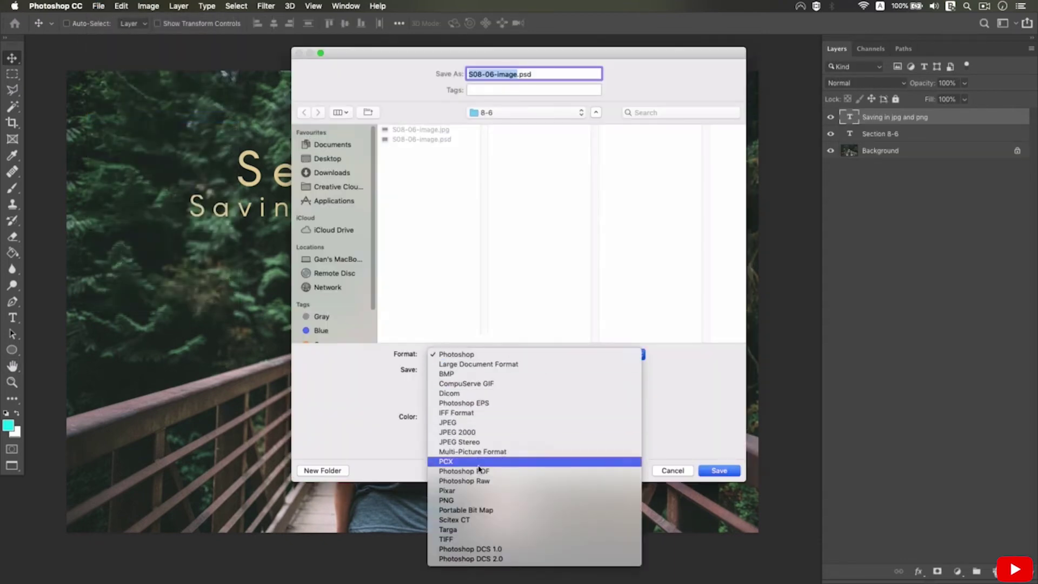
pyautogui.click(626, 488)
pyautogui.click(720, 471)
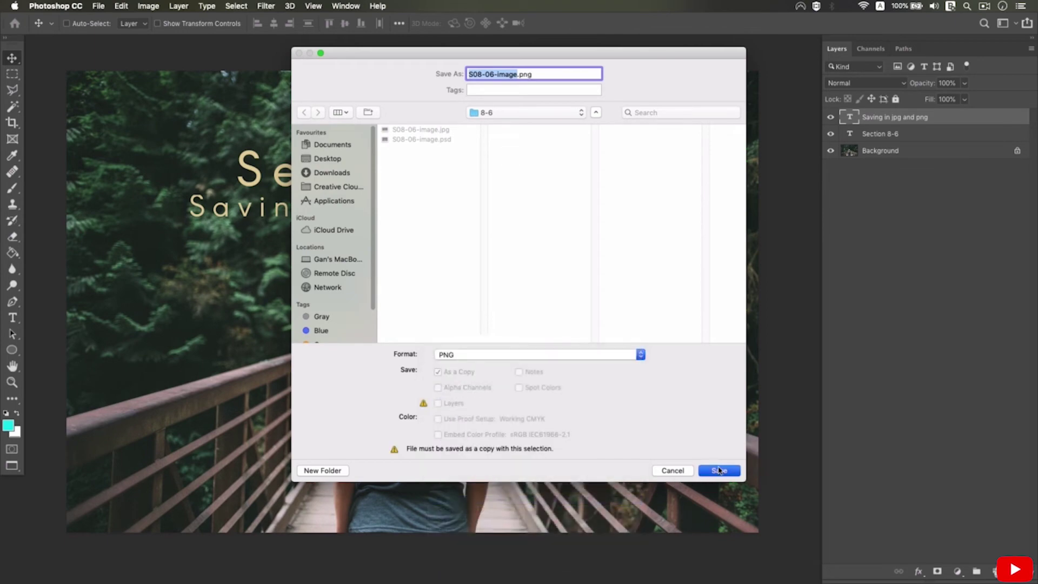
# Move the PNG Format Options dialog below the subtitle and accept Smallest file size (Slowest saving).
pyautogui.moveTo(530, 226); pyautogui.dragTo(262, 250)
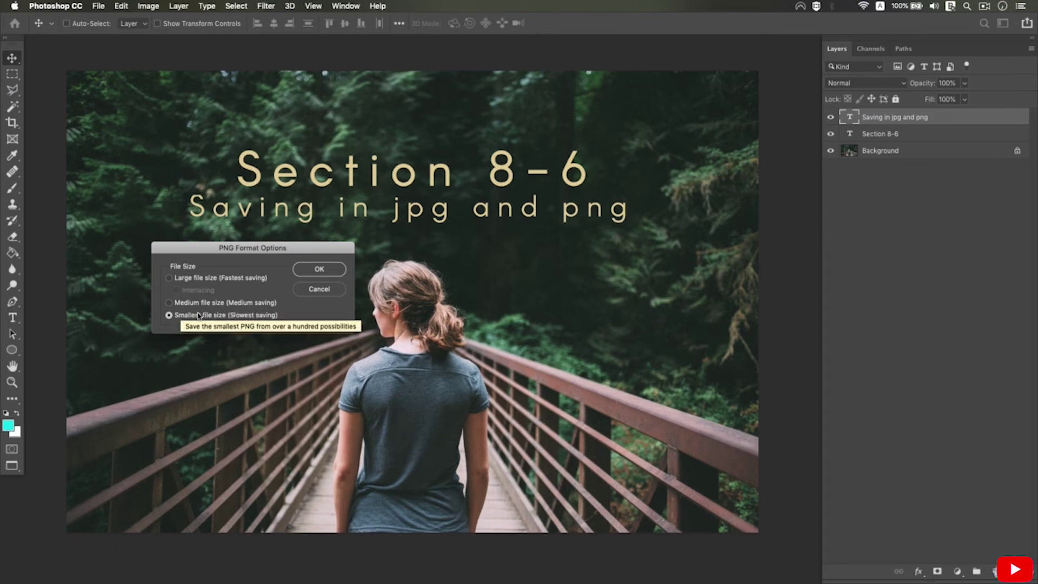
pyautogui.moveTo(274, 254); pyautogui.dragTo(280, 255)
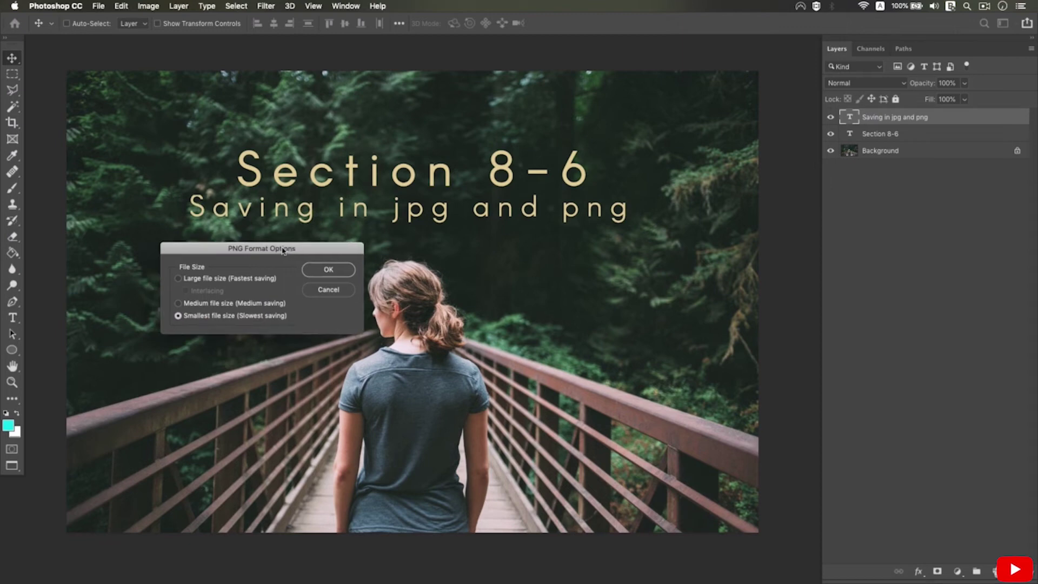
pyautogui.click(335, 274)
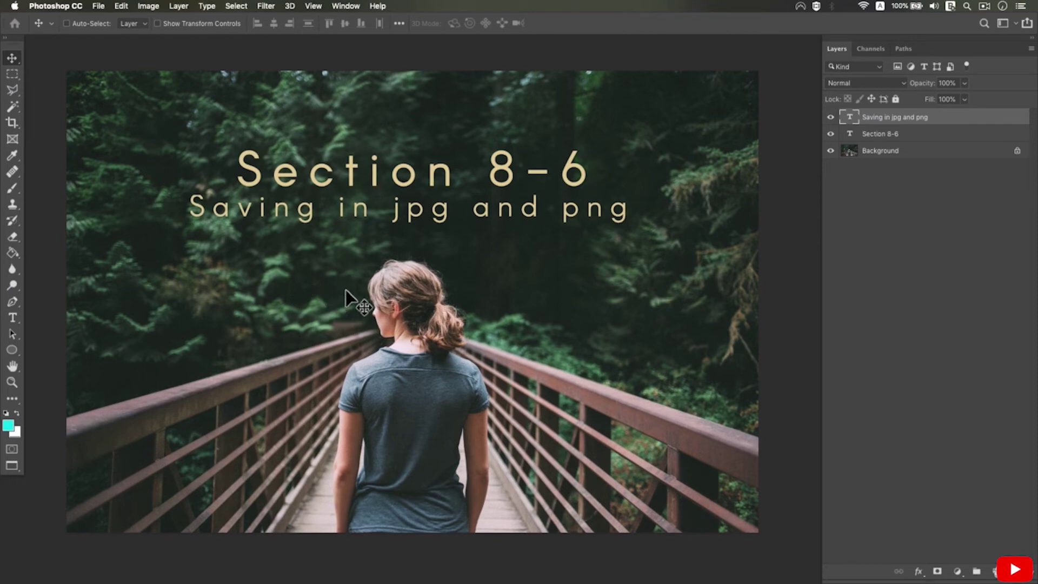
# Try to start another Save As of the document and dismiss the alert.
pyautogui.click(100, 5)
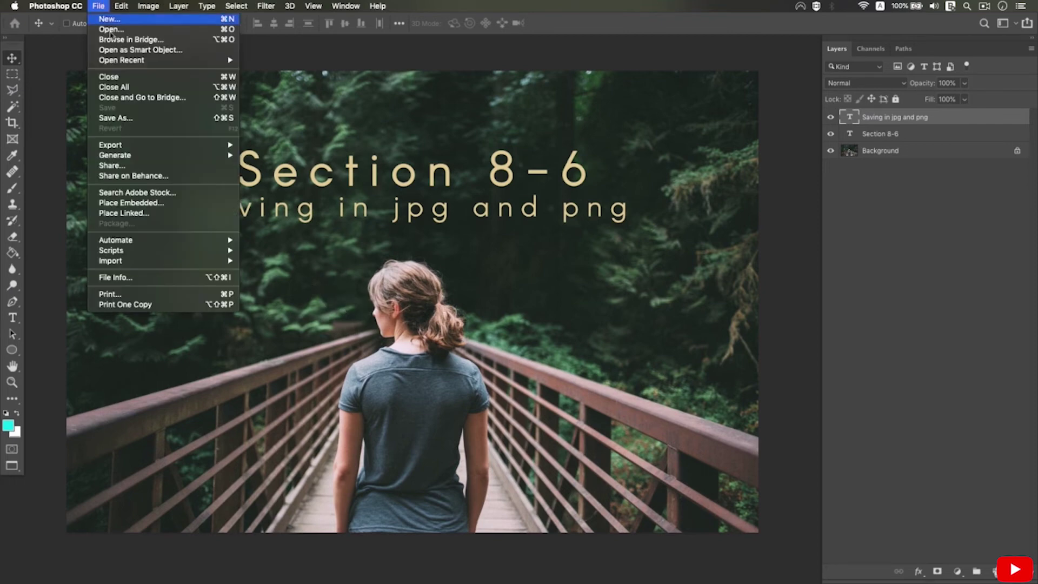
pyautogui.click(115, 118)
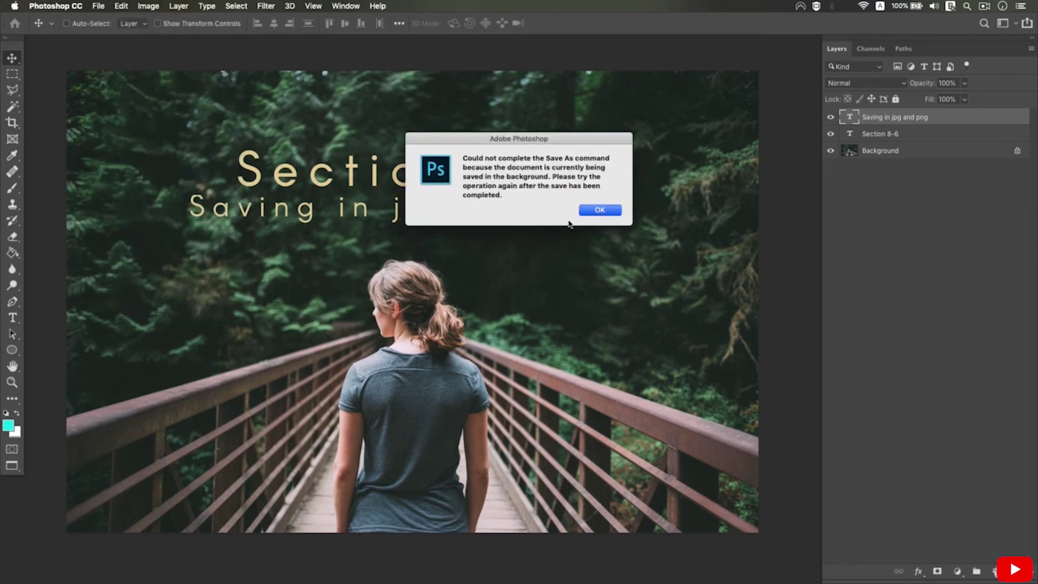
pyautogui.click(600, 210)
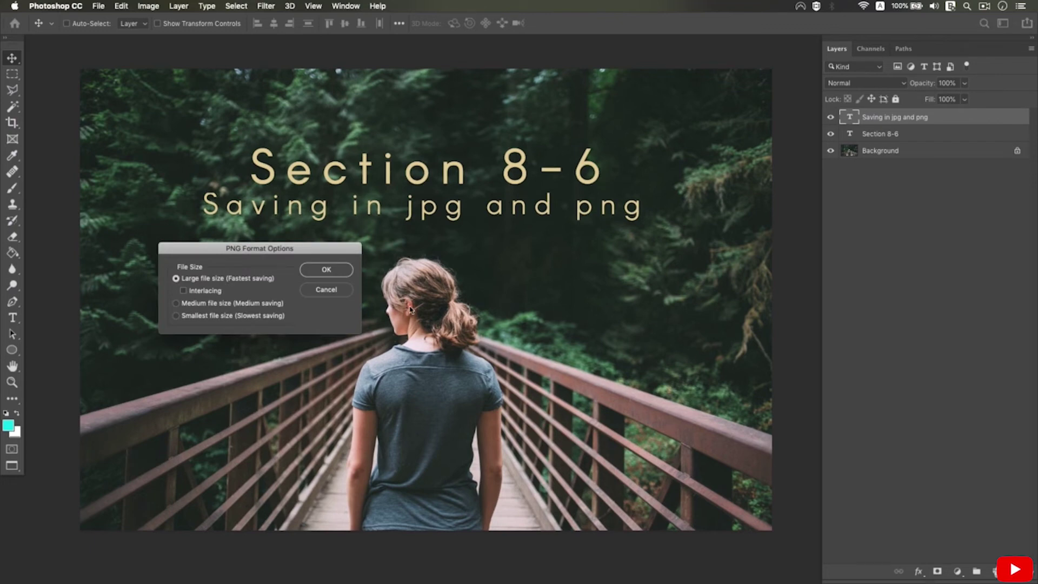
pyautogui.click(198, 293)
pyautogui.click(200, 294)
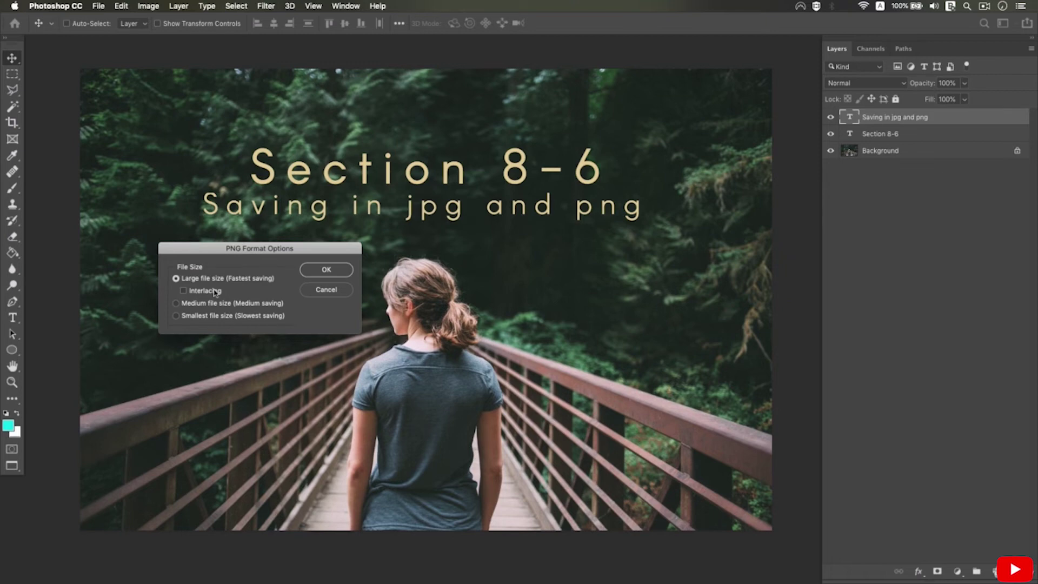
pyautogui.click(231, 315)
pyautogui.click(328, 290)
# Save a copy of the document as S08-06-image.png in the 8-6 folder using the PNG format.
pyautogui.click(98, 6)
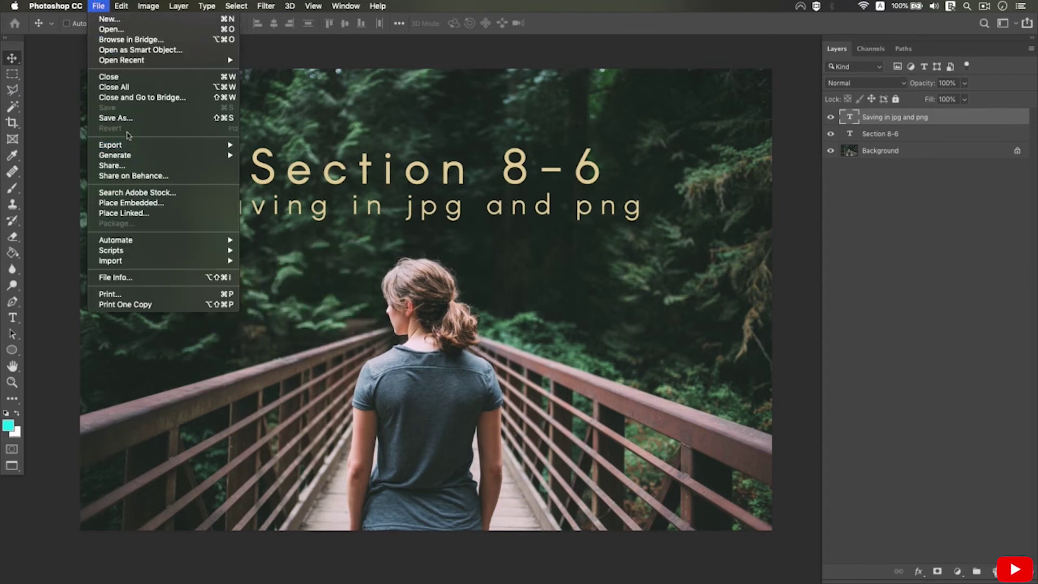
pyautogui.click(119, 118)
pyautogui.click(509, 354)
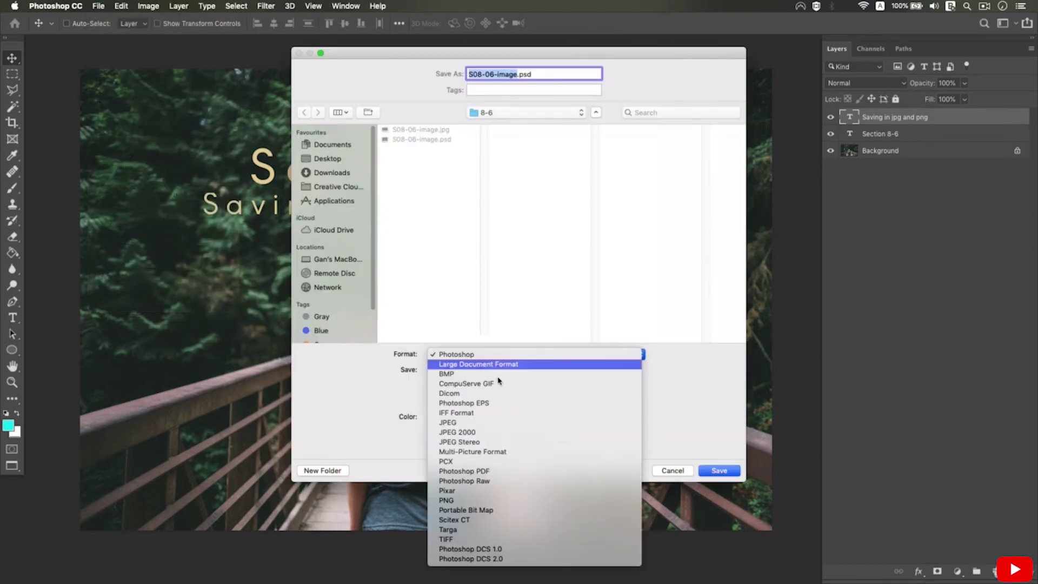
pyautogui.click(465, 498)
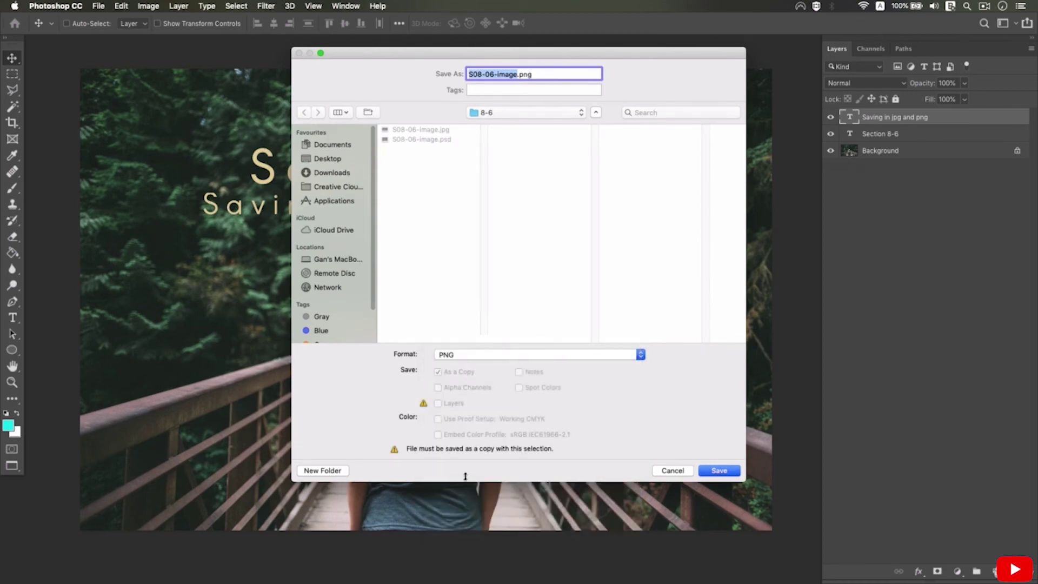
pyautogui.click(729, 471)
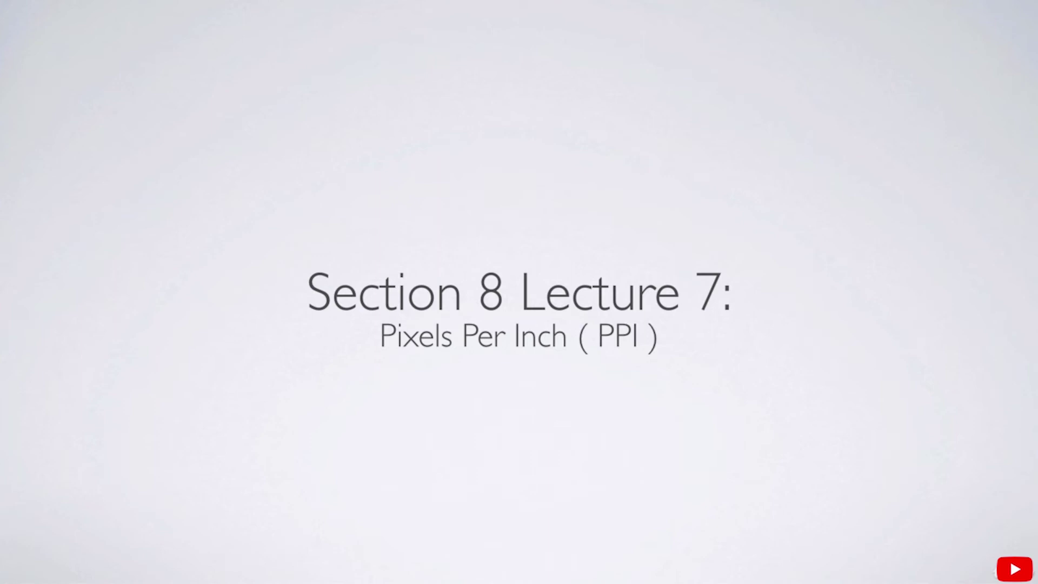
pyautogui.click(718, 365)
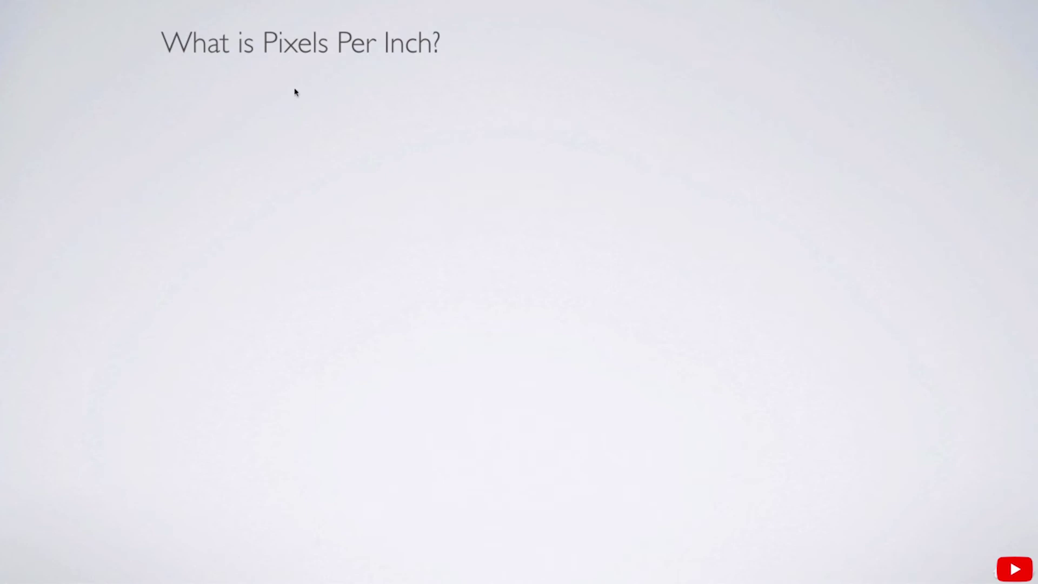
pyautogui.click(671, 139)
pyautogui.press('Right')
pyautogui.press('Right')
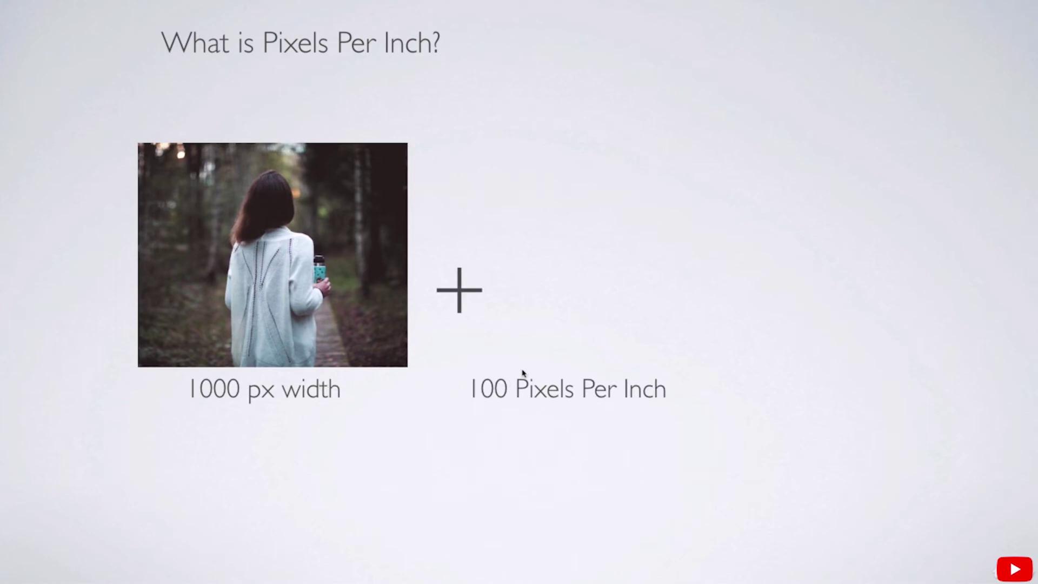
pyautogui.press('Right')
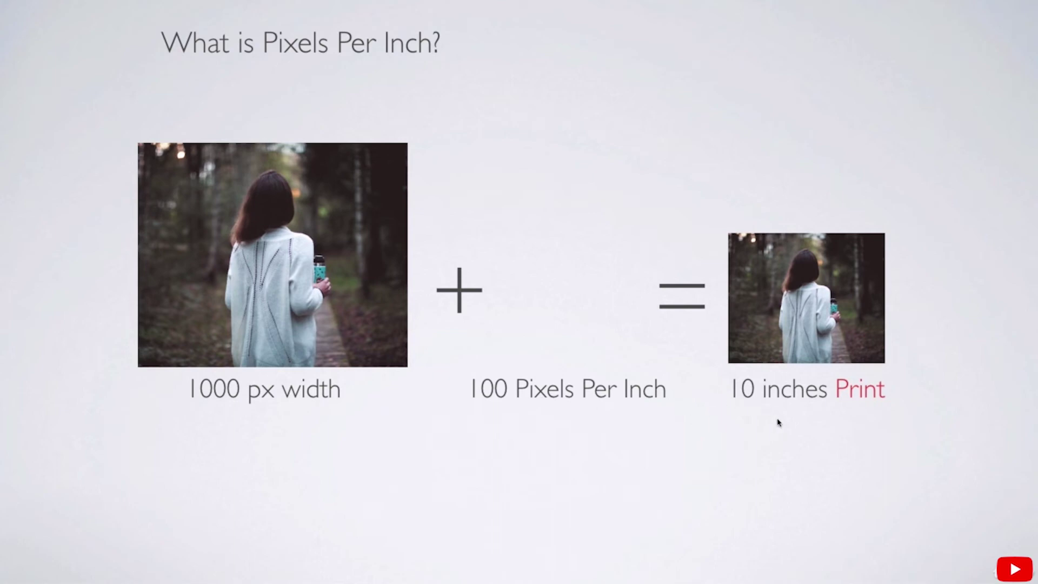
pyautogui.press('Right')
pyautogui.press('Right')
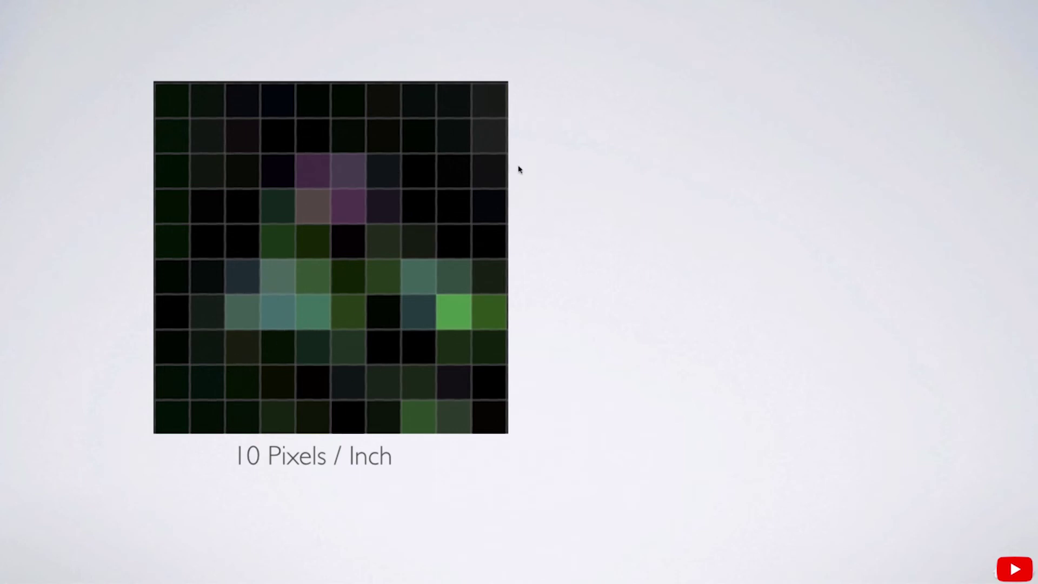
pyautogui.click(459, 124)
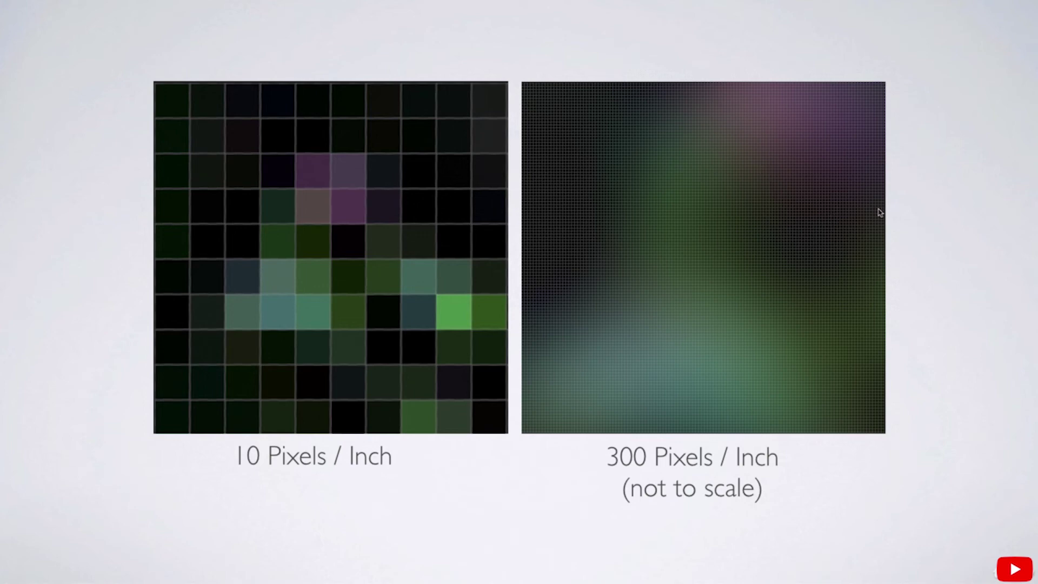
pyautogui.press('Right')
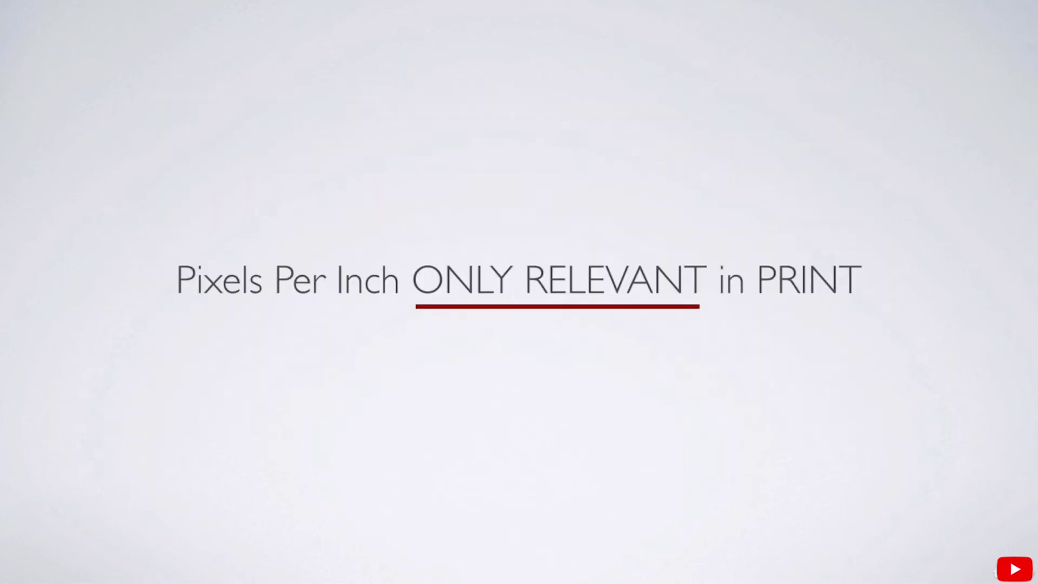
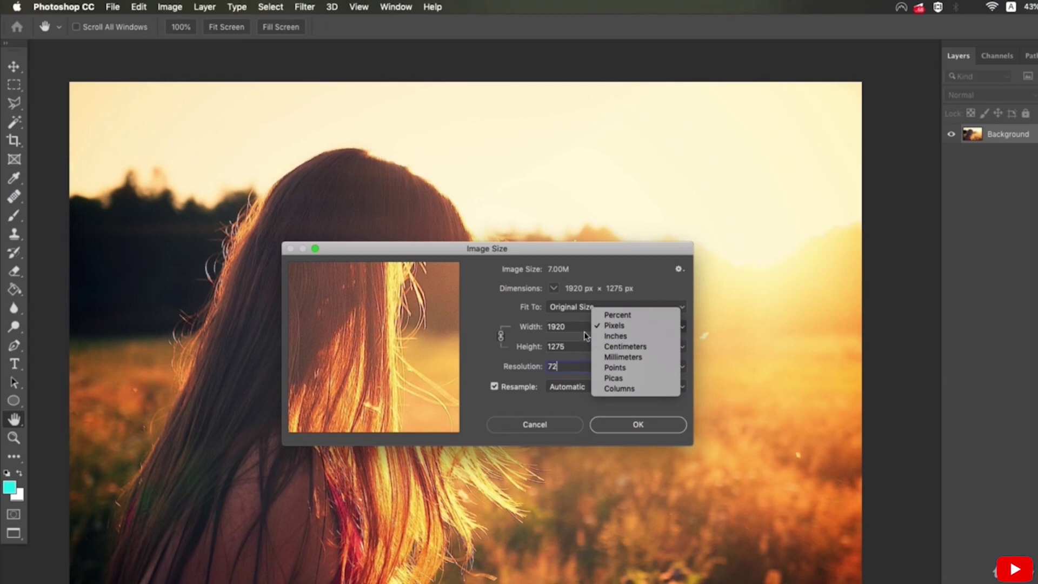
# Show the image's width and height in inches and set its resolution to 300 pixels/inch with resampling on.
pyautogui.click(612, 335)
pyautogui.click(609, 328)
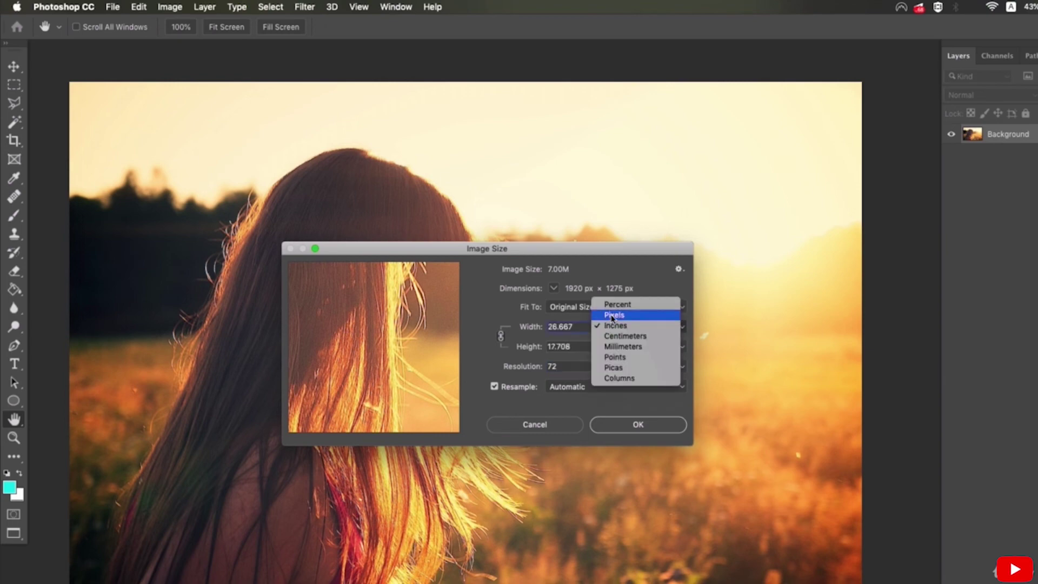
pyautogui.click(614, 314)
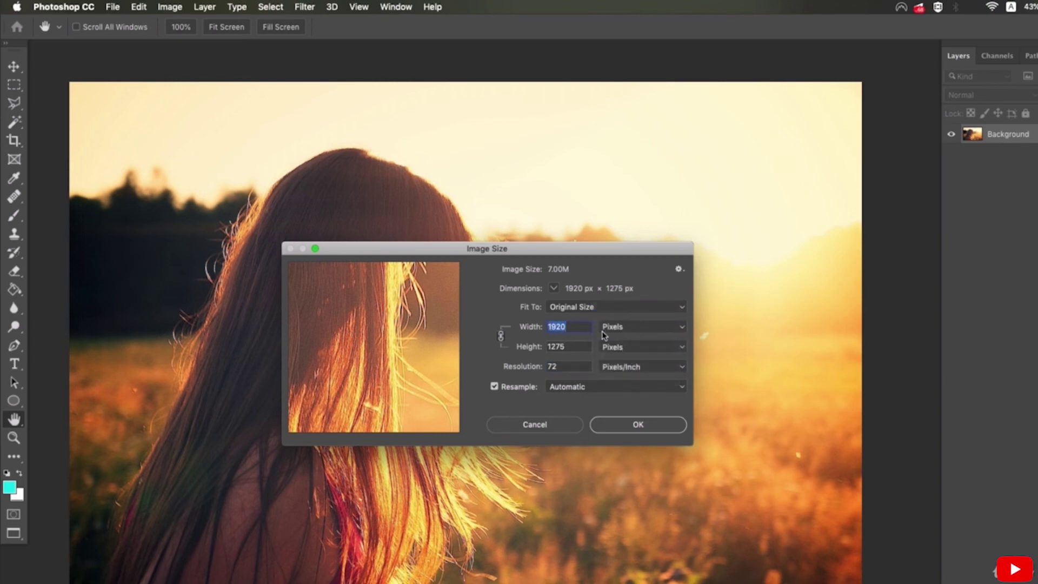
pyautogui.click(604, 335)
pyautogui.click(604, 336)
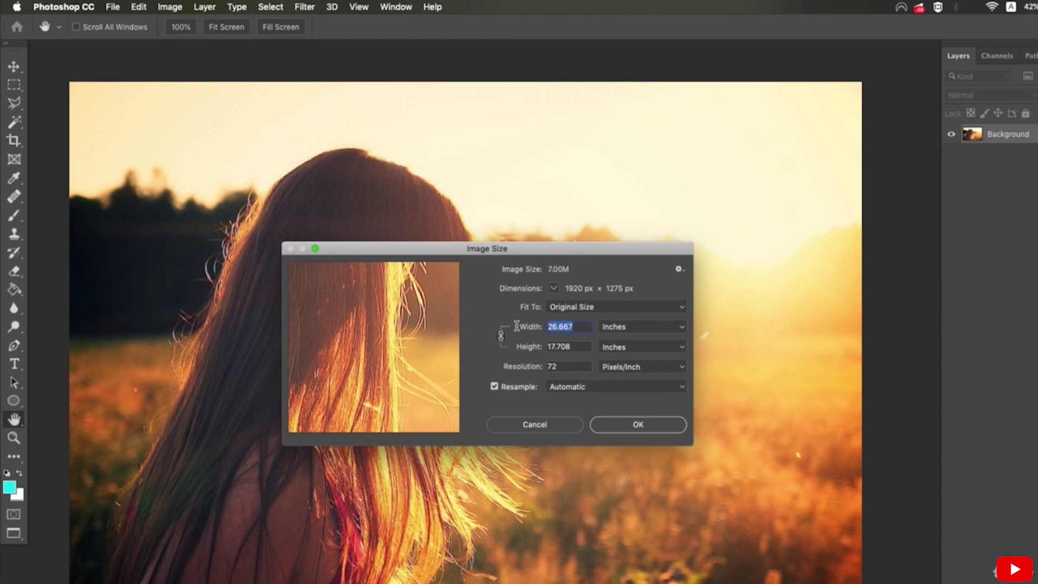
pyautogui.doubleClick(562, 366)
pyautogui.write('300')
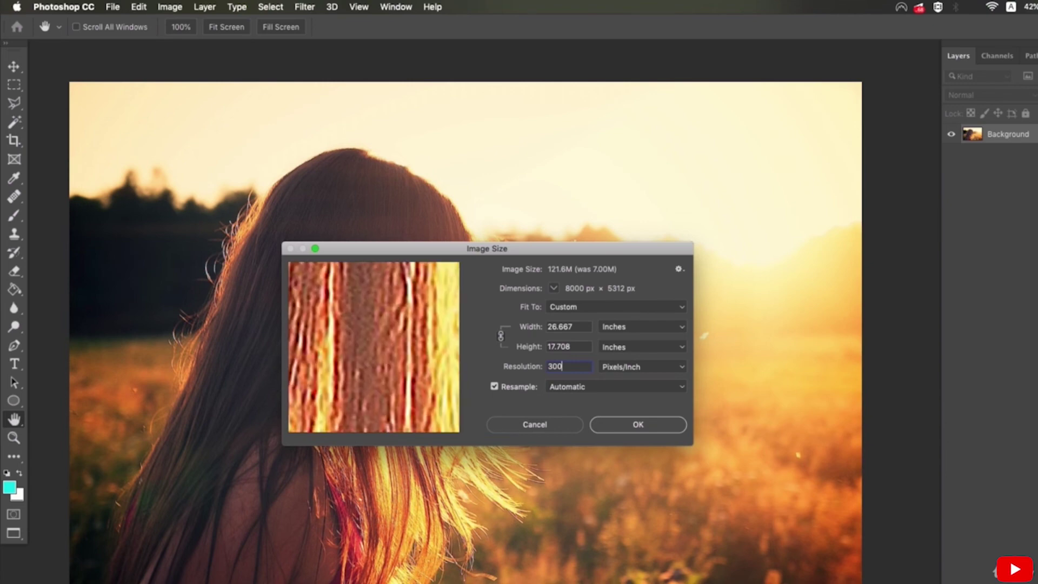
# Compare the resampled image's width and height in pixels and inches, leaving the units on pixels.
pyautogui.click(664, 330)
pyautogui.click(642, 316)
pyautogui.moveTo(569, 327); pyautogui.dragTo(530, 324)
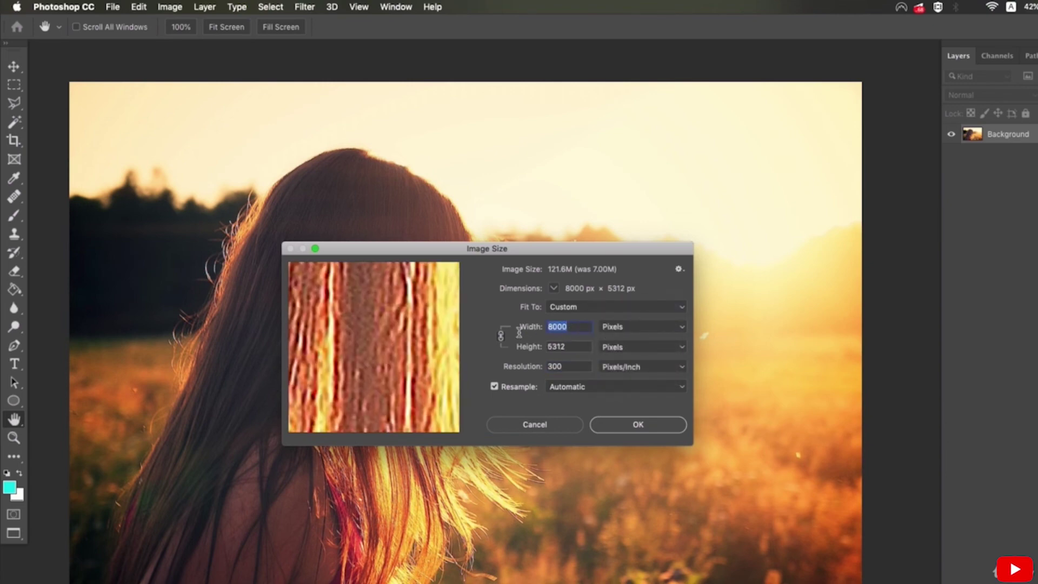
pyautogui.doubleClick(569, 333)
pyautogui.click(652, 327)
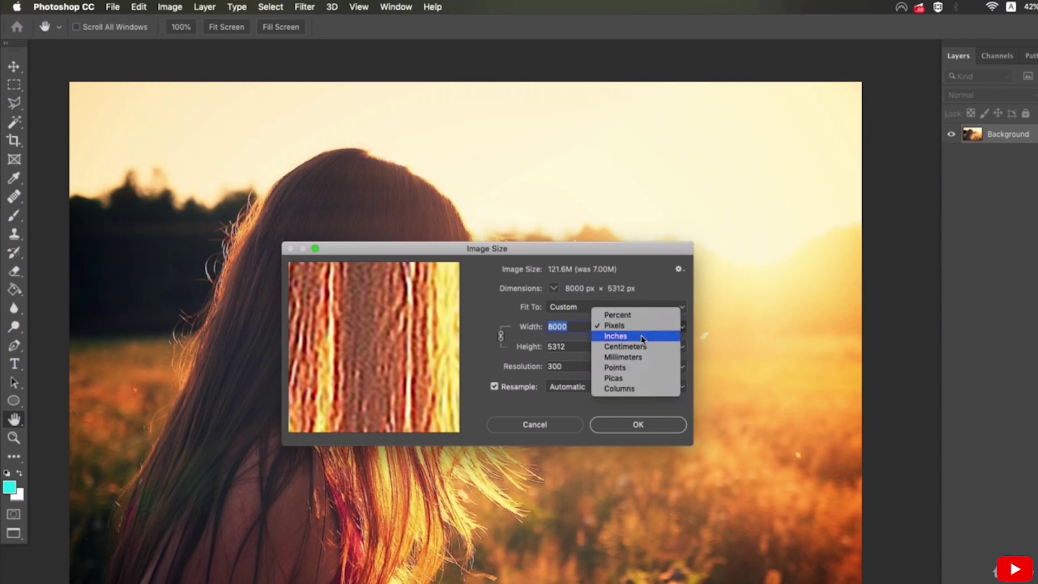
pyautogui.click(639, 337)
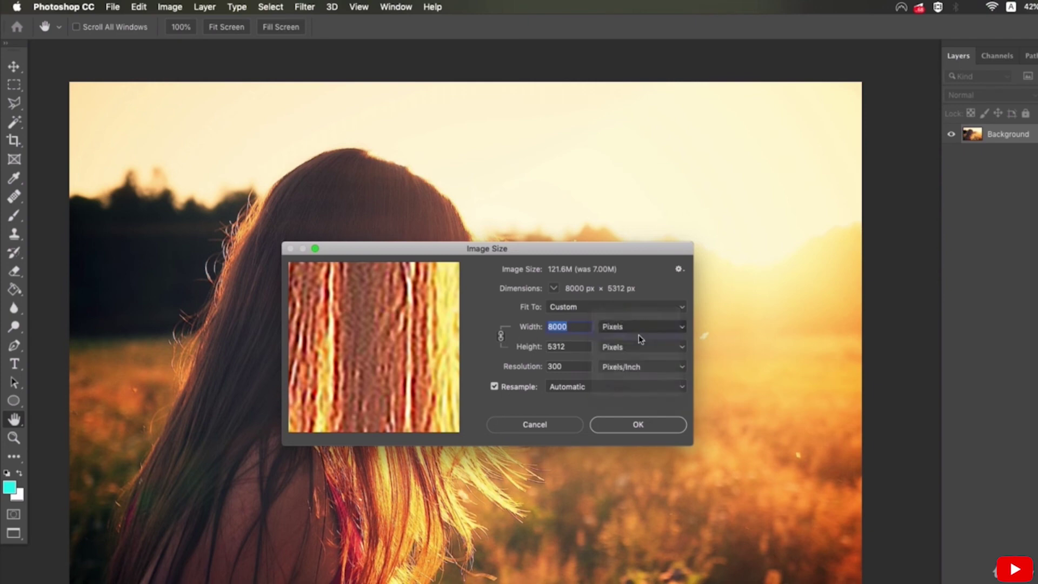
pyautogui.click(608, 331)
pyautogui.click(613, 315)
# Set the image width to 1920 pixels.
pyautogui.doubleClick(579, 367)
pyautogui.moveTo(577, 328); pyautogui.dragTo(547, 328)
pyautogui.write('1920')
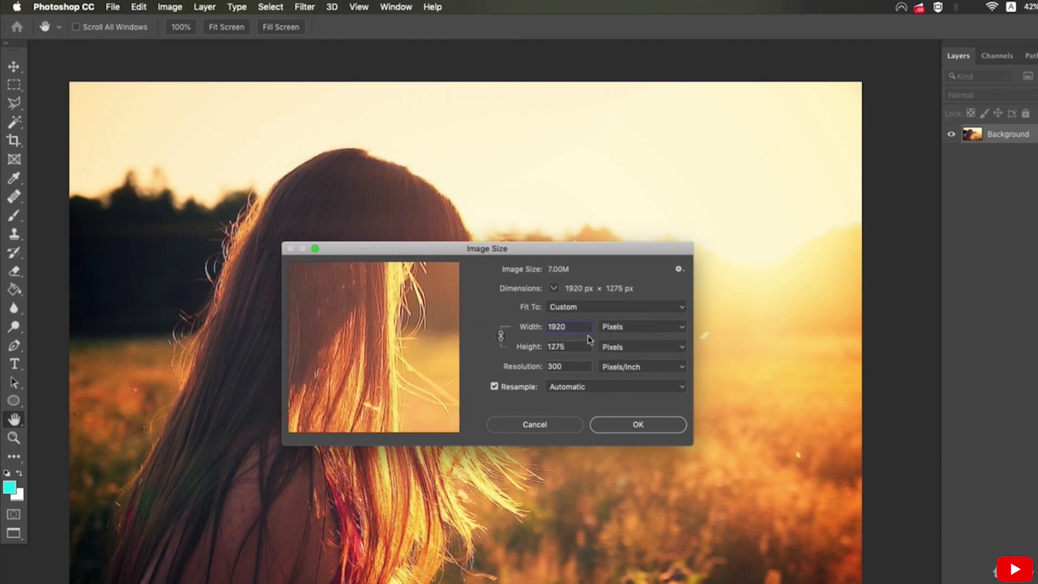
# Switch the width and height units to inches to read the print size at 300 pixels/inch.
pyautogui.moveTo(574, 365); pyautogui.dragTo(521, 367)
pyautogui.click(638, 327)
pyautogui.click(632, 336)
pyautogui.moveTo(576, 326)
pyautogui.mouseDown()
pyautogui.moveTo(519, 326)
pyautogui.moveTo(578, 326)
pyautogui.mouseUp()
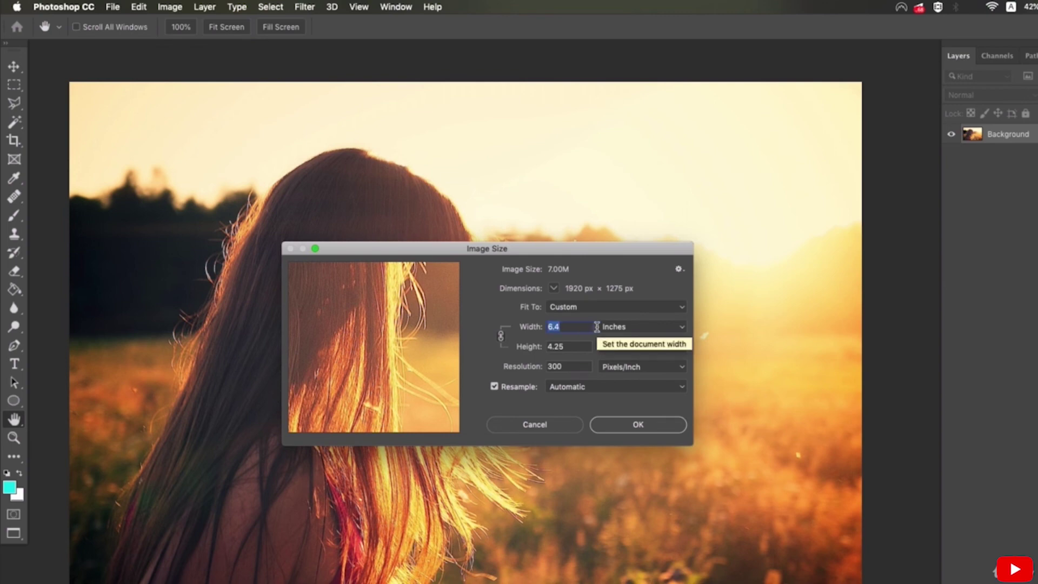
pyautogui.click(584, 325)
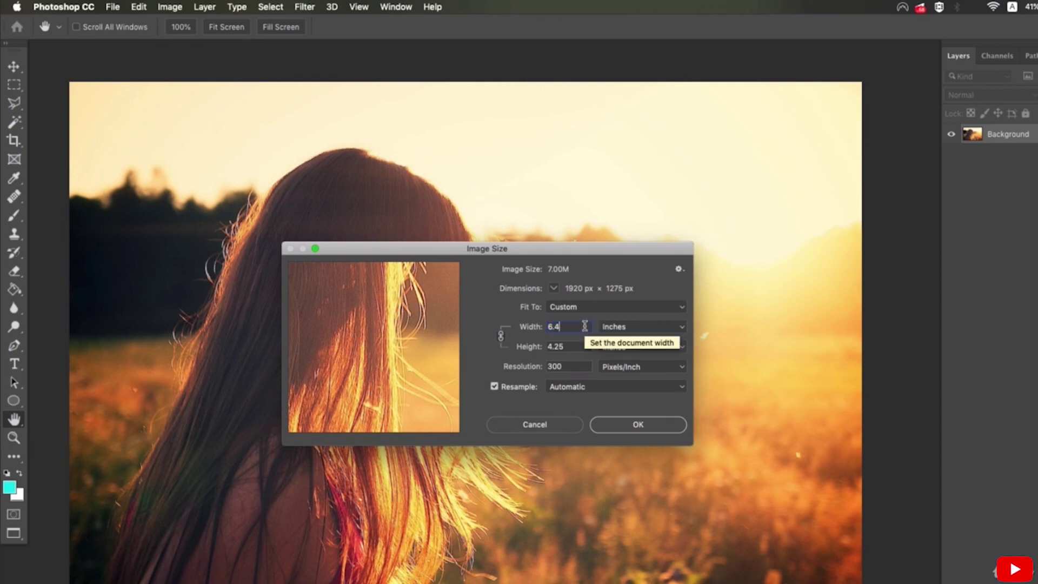
# Return the width and height units to pixels and check both dimensions.
pyautogui.doubleClick(578, 366)
pyautogui.click(623, 328)
pyautogui.click(622, 315)
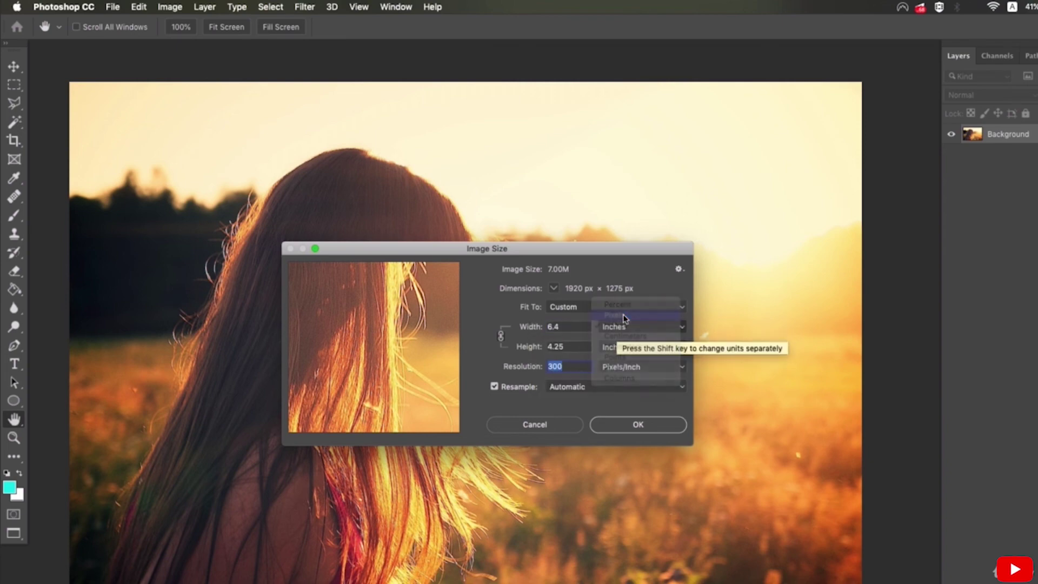
pyautogui.doubleClick(580, 326)
pyautogui.doubleClick(579, 346)
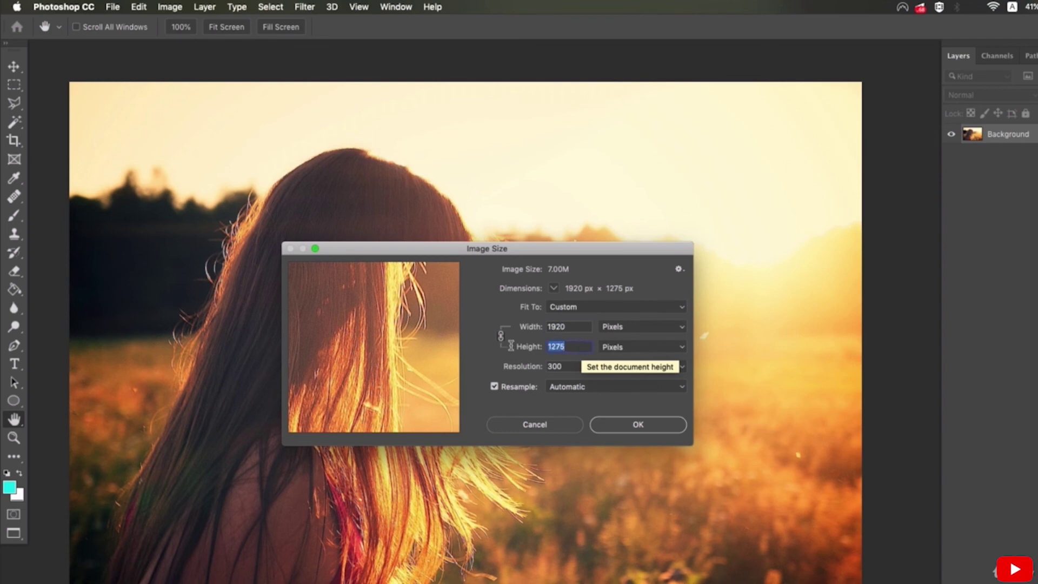
pyautogui.doubleClick(587, 327)
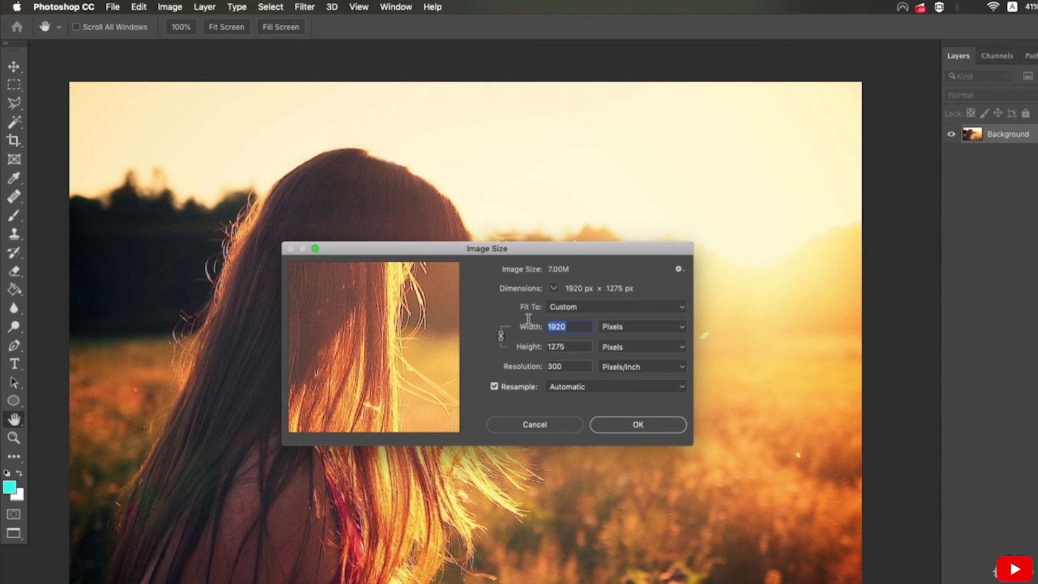
# Set the resolution to 150 pixels/inch and the width to 1920 pixels.
pyautogui.doubleClick(560, 359)
pyautogui.write('150')
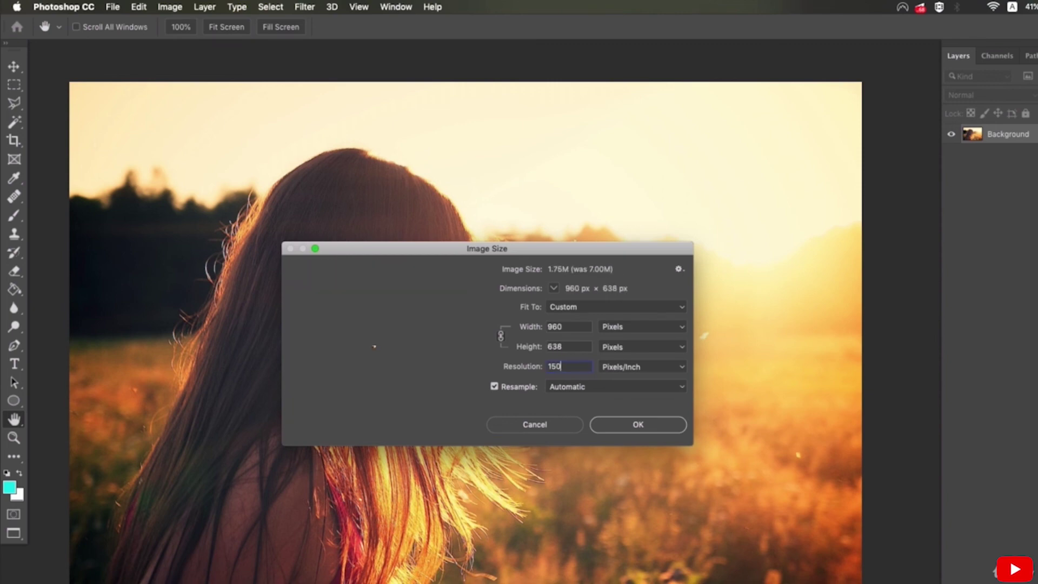
pyautogui.doubleClick(579, 327)
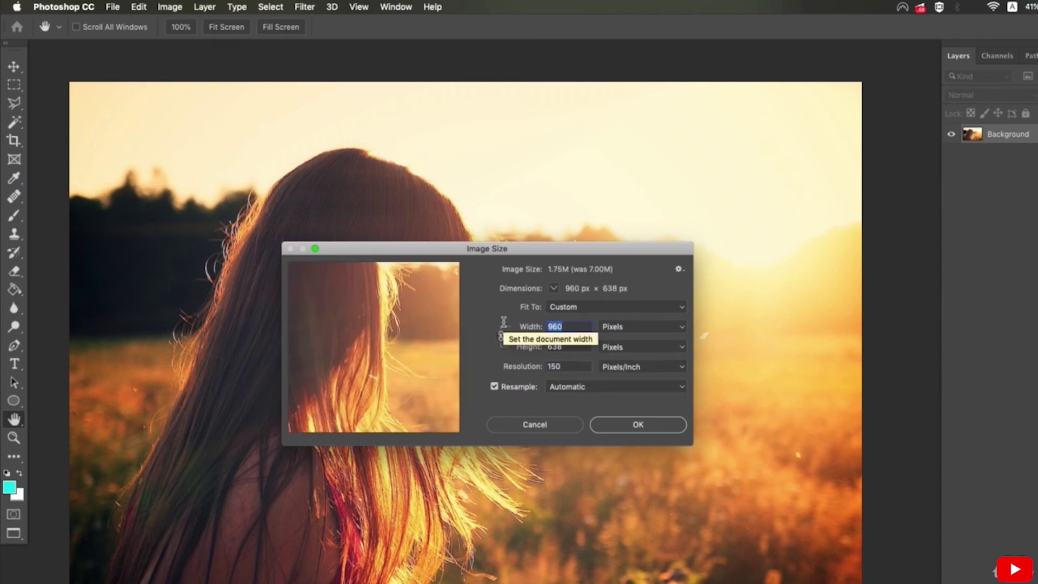
pyautogui.write('1920')
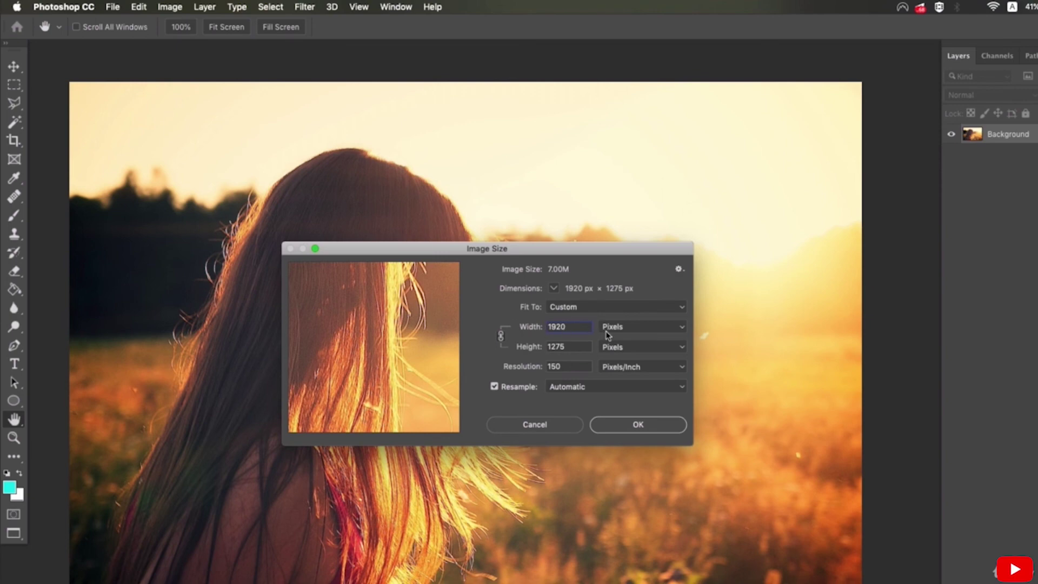
# Try viewing the image dimensions in inches and switch the units back to pixels.
pyautogui.click(620, 331)
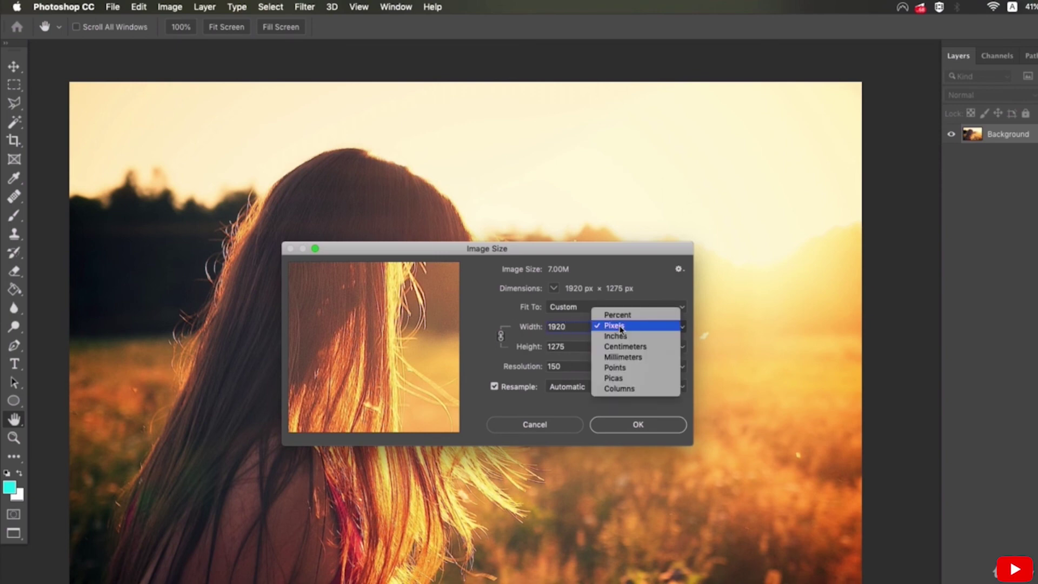
pyautogui.click(615, 336)
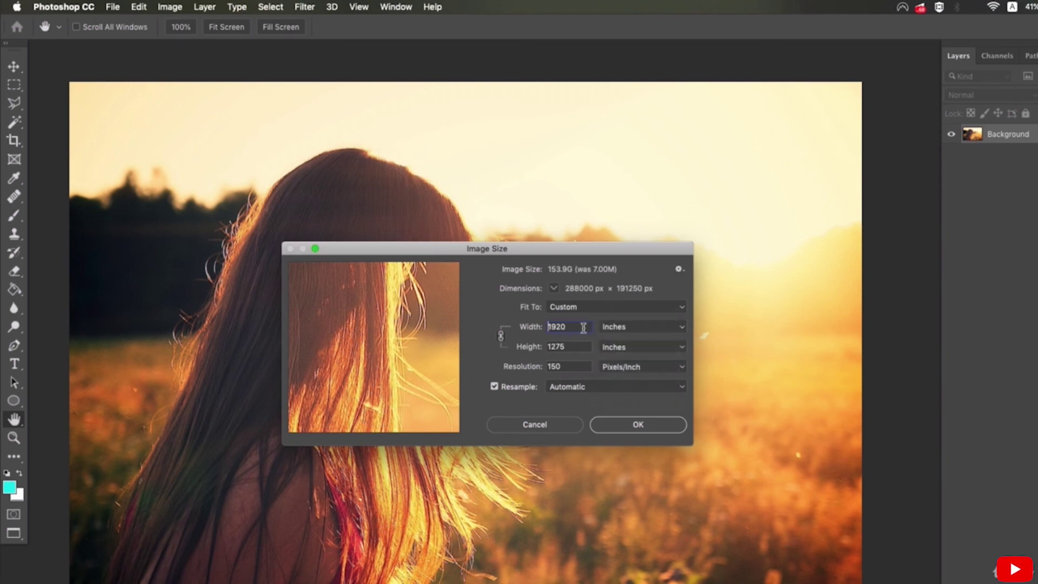
pyautogui.click(622, 327)
pyautogui.click(610, 318)
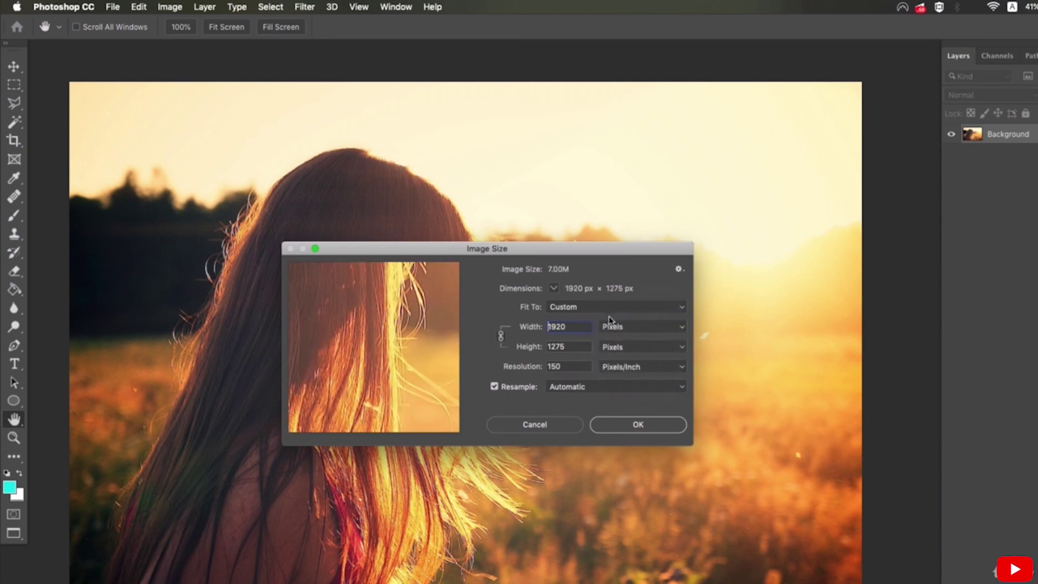
pyautogui.click(580, 347)
pyautogui.click(570, 348)
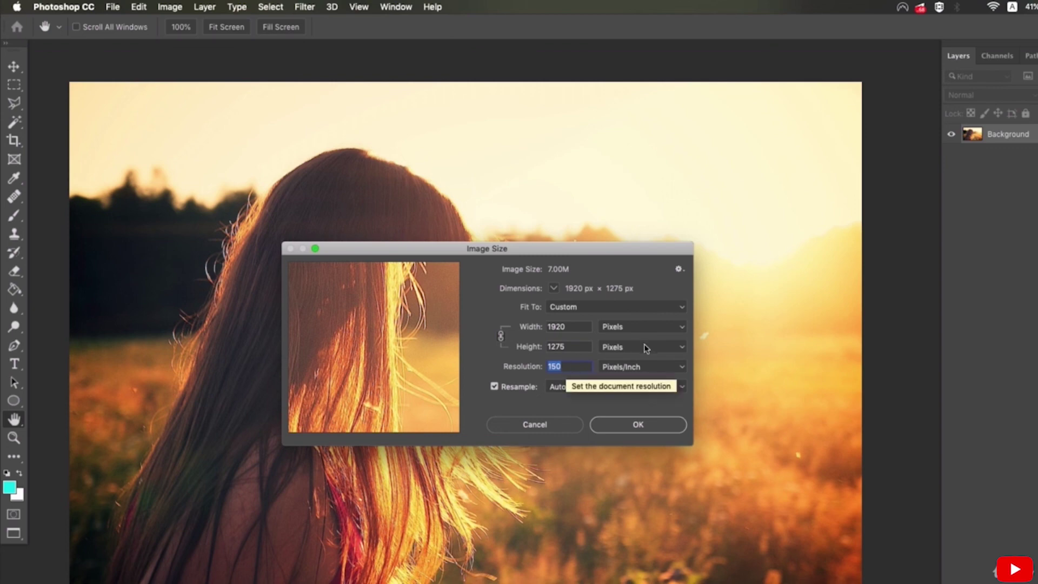
# Set the image width to 3000 pixels.
pyautogui.moveTo(578, 323); pyautogui.dragTo(532, 322)
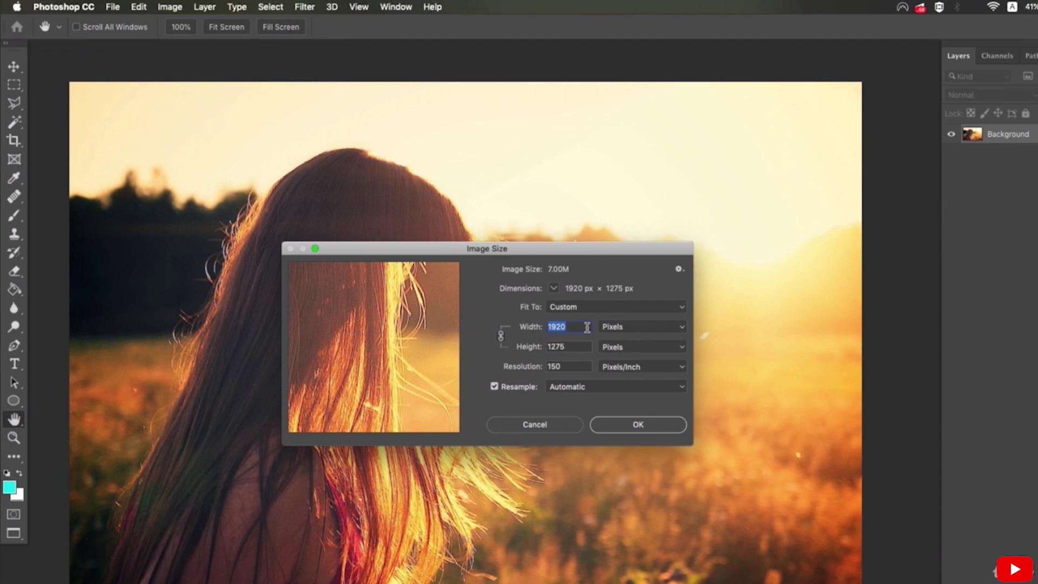
pyautogui.write('3000')
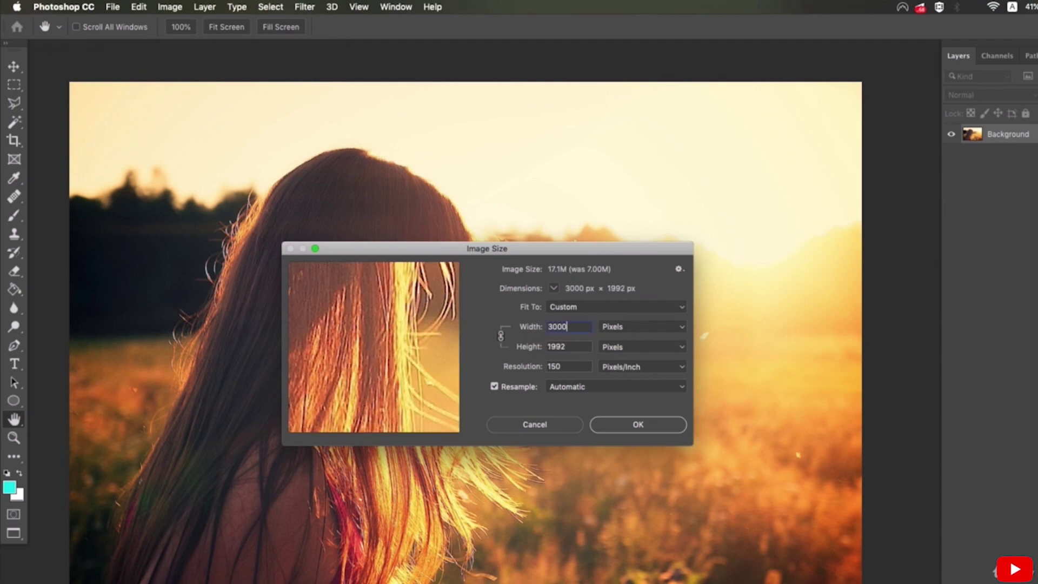
pyautogui.moveTo(584, 327); pyautogui.dragTo(505, 322)
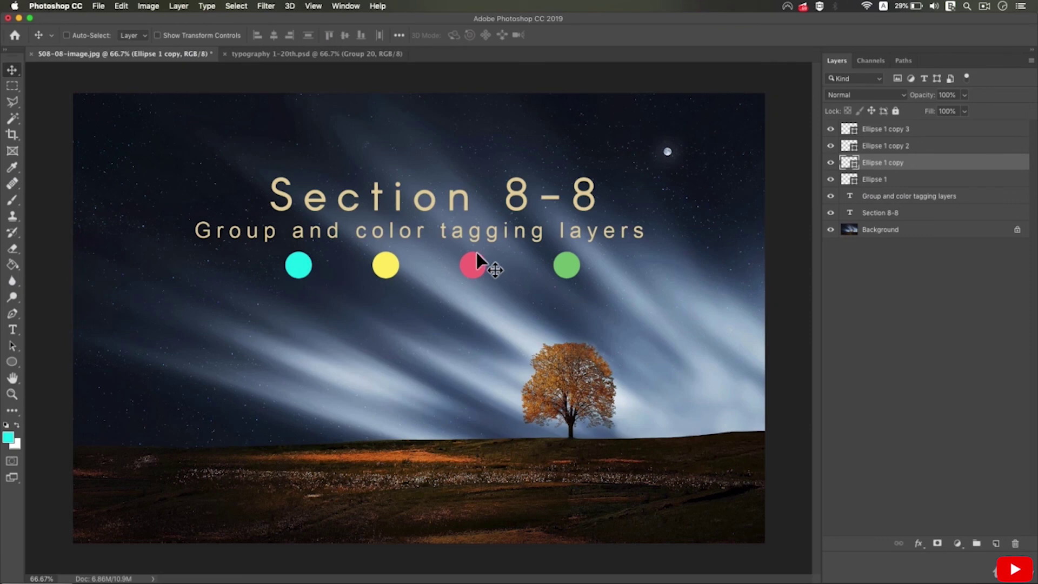
# Switch to the typography 1-20th.psd document, hide Group 20, and preview the design in Group 19.
pyautogui.click(931, 132)
pyautogui.click(931, 164)
pyautogui.click(381, 54)
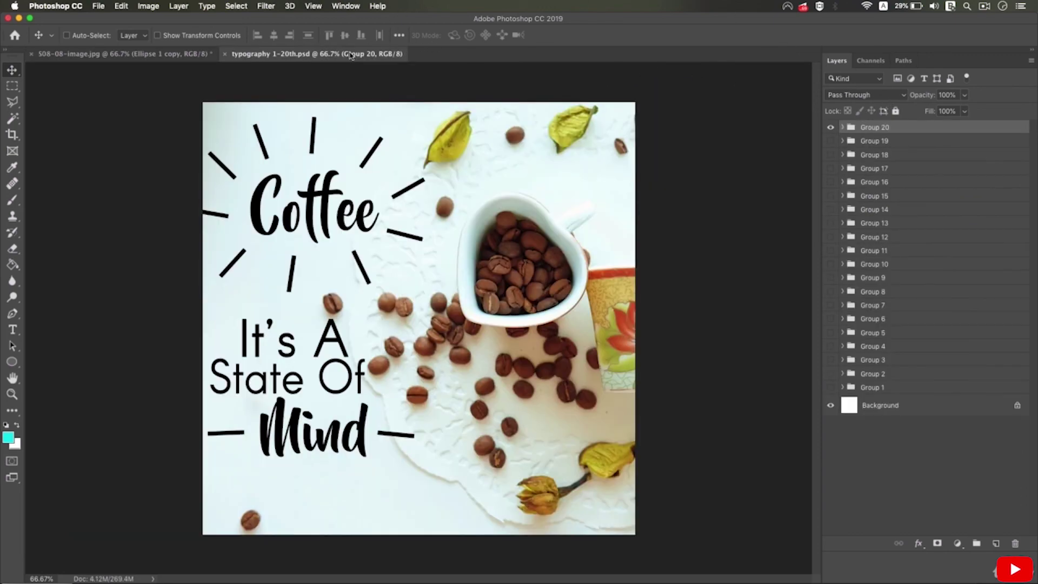
pyautogui.click(830, 127)
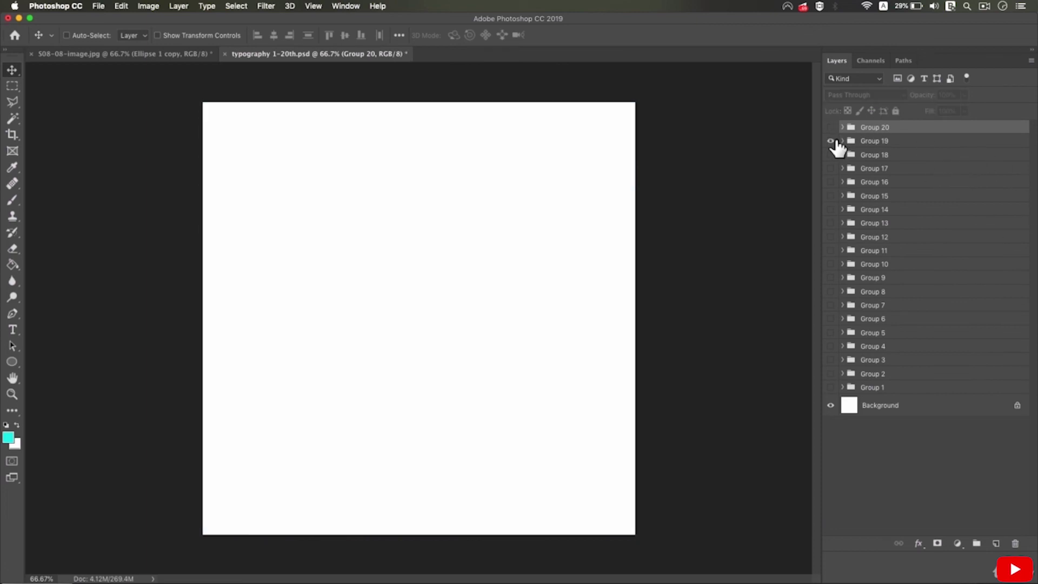
pyautogui.click(830, 140)
pyautogui.click(830, 140)
# Preview the design in Group 18, then show Groups 13, 14 and 15 in its place.
pyautogui.click(830, 155)
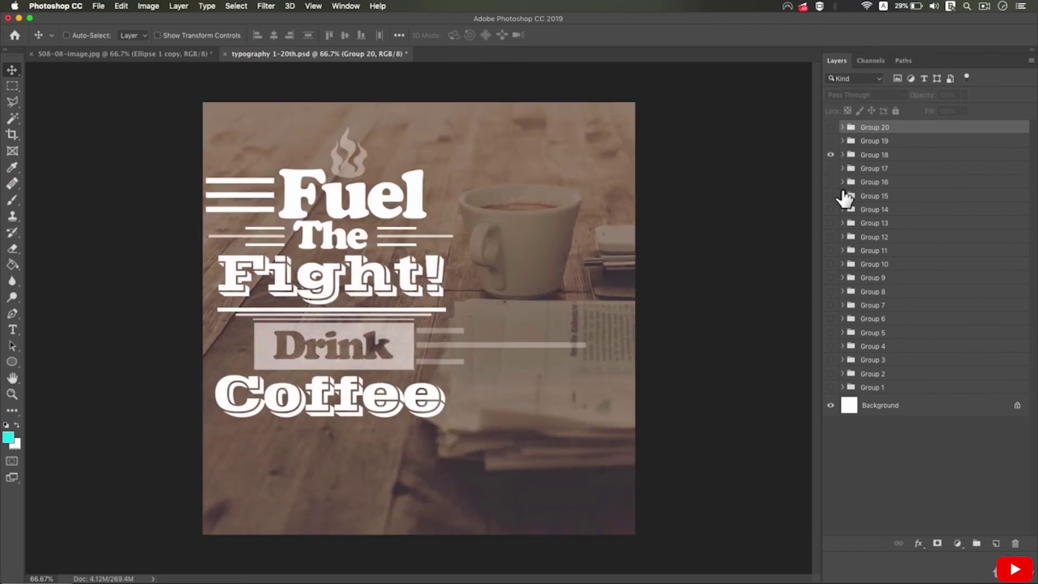
pyautogui.click(830, 222)
pyautogui.click(830, 155)
pyautogui.click(830, 210)
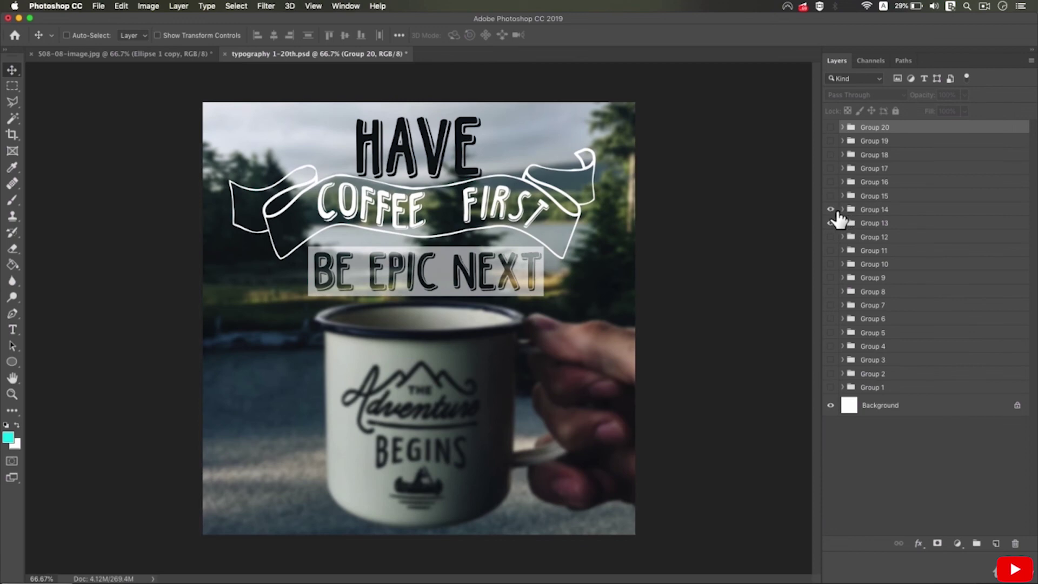
pyautogui.click(831, 196)
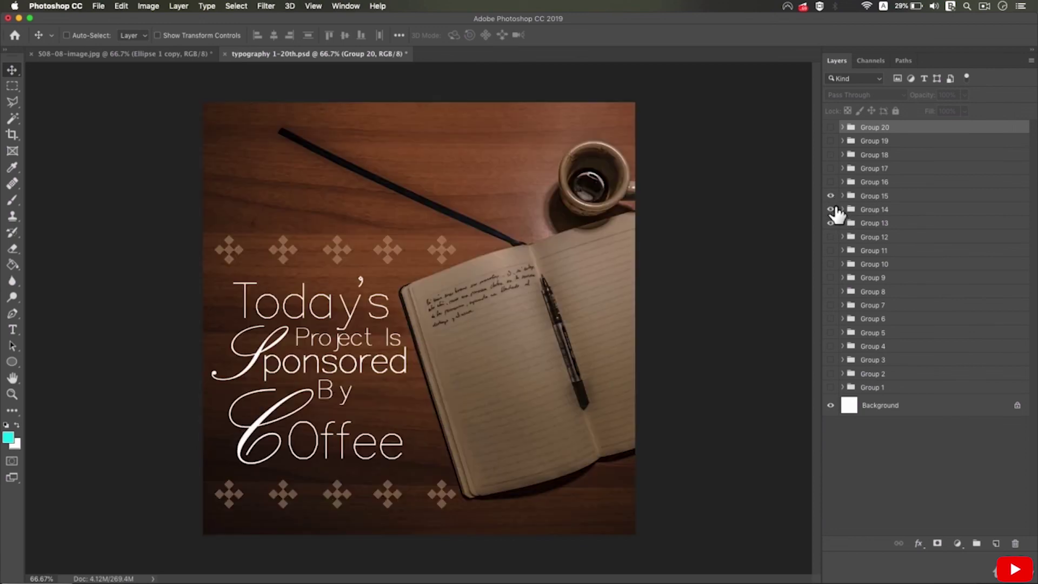
# Return to S08-08-image.jpg and group the Ellipse 1, Ellipse 1 copy and Ellipse 1 copy 2 layers.
pyautogui.click(151, 56)
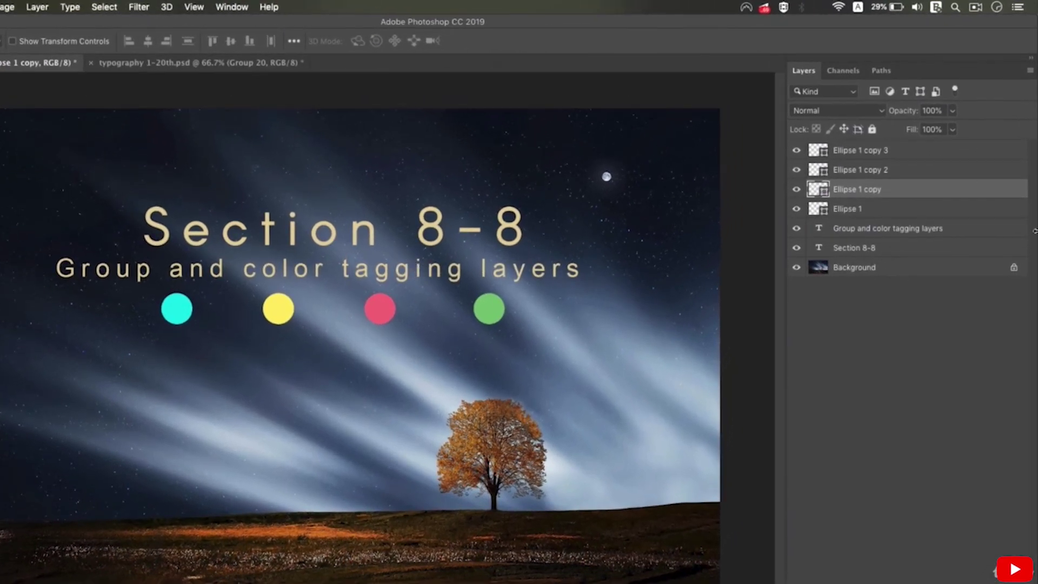
pyautogui.click(931, 208)
pyautogui.keyDown('shift'); pyautogui.click(919, 171); pyautogui.keyUp('shift')
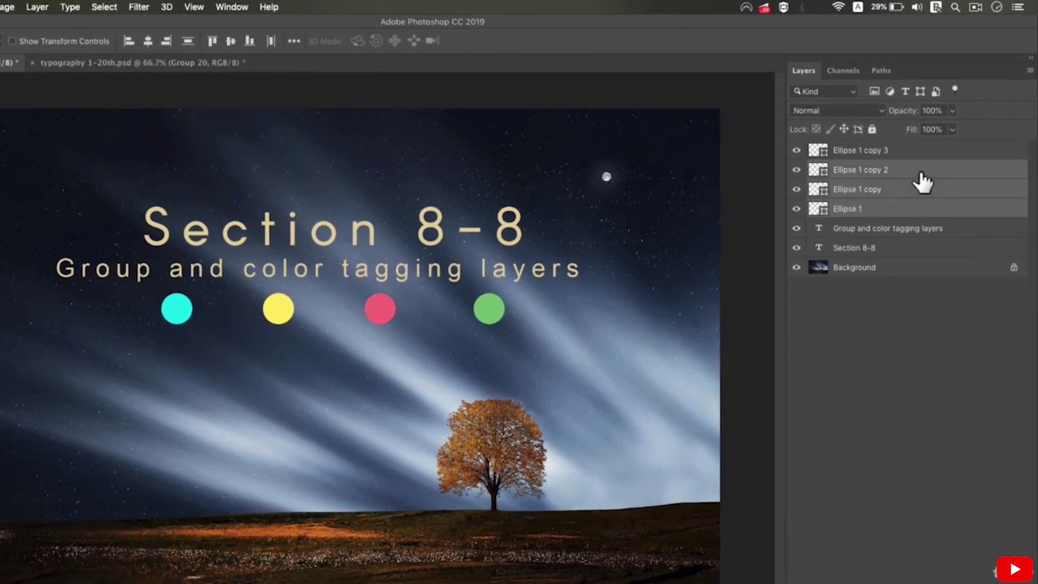
pyautogui.click(37, 6)
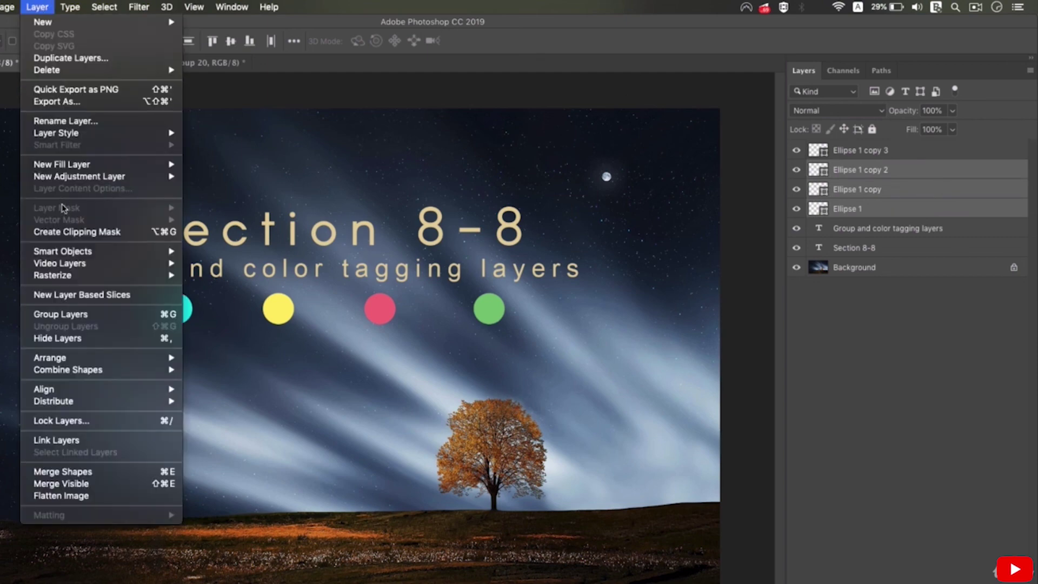
pyautogui.click(95, 317)
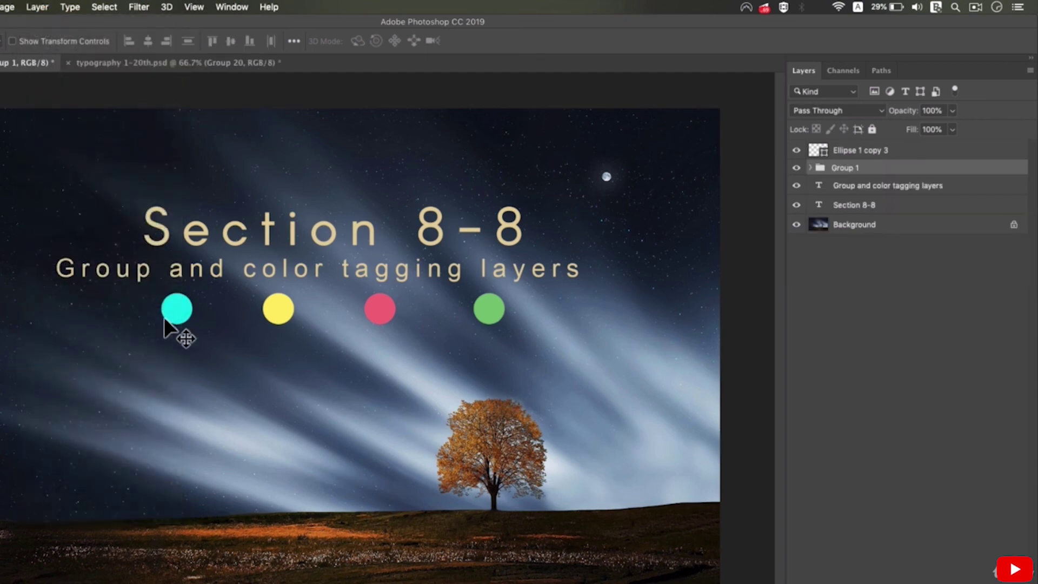
# Expand Group 1, look through the ellipse layers inside it, and collapse it again.
pyautogui.moveTo(867, 189); pyautogui.dragTo(816, 174)
pyautogui.click(810, 168)
pyautogui.click(881, 170)
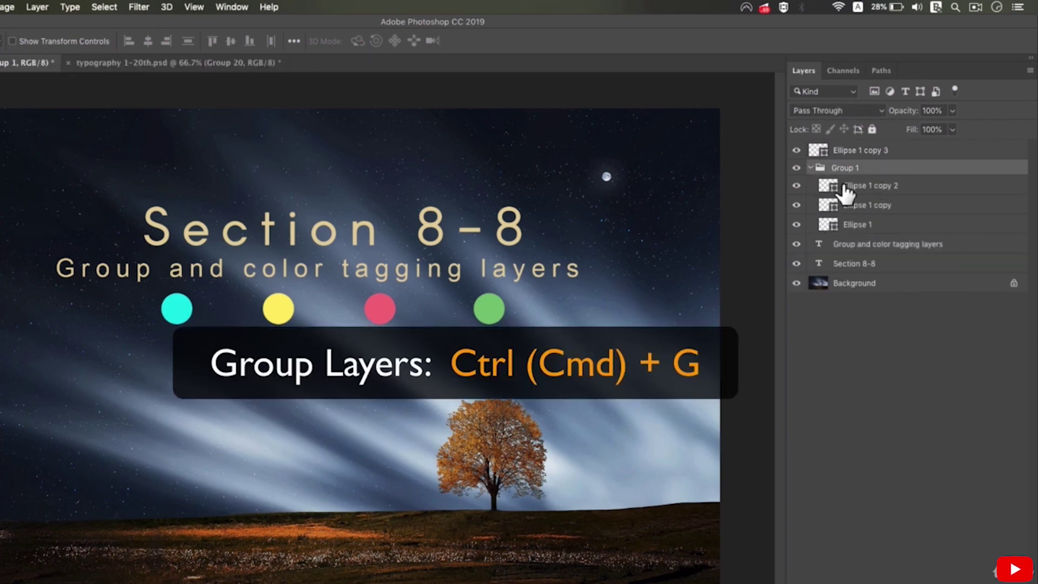
pyautogui.click(879, 190)
pyautogui.click(880, 208)
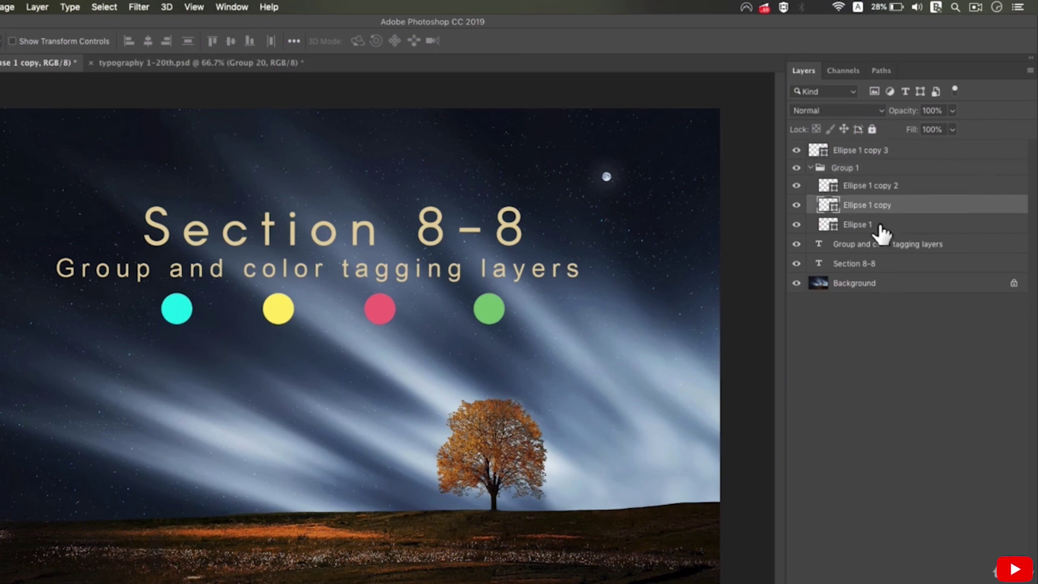
pyautogui.click(879, 224)
pyautogui.click(879, 205)
pyautogui.click(810, 168)
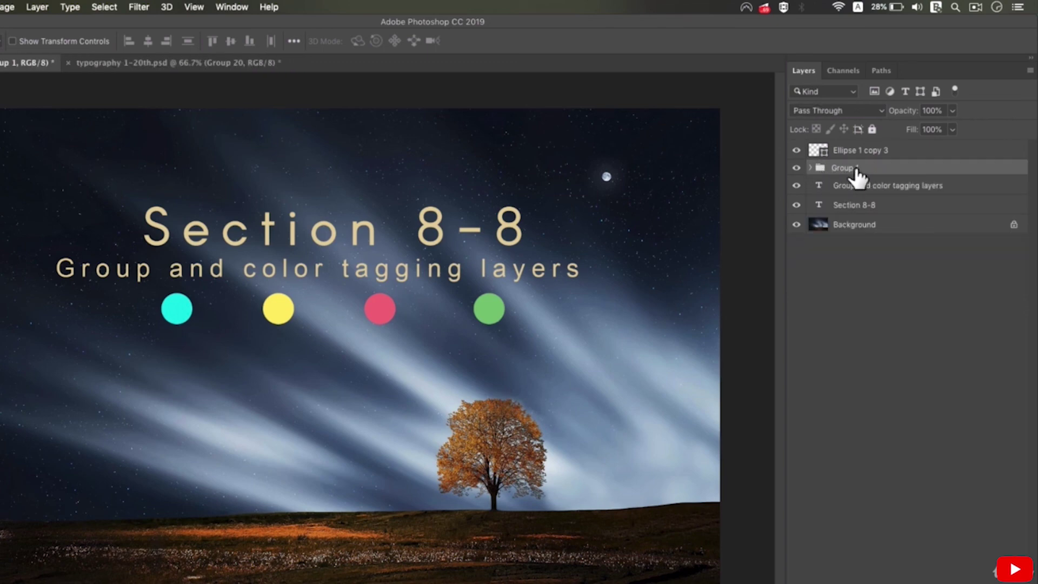
# Move Group 1 above the Ellipse 1 copy 3 layer and briefly expand it to check its contents.
pyautogui.moveTo(856, 176); pyautogui.dragTo(867, 154)
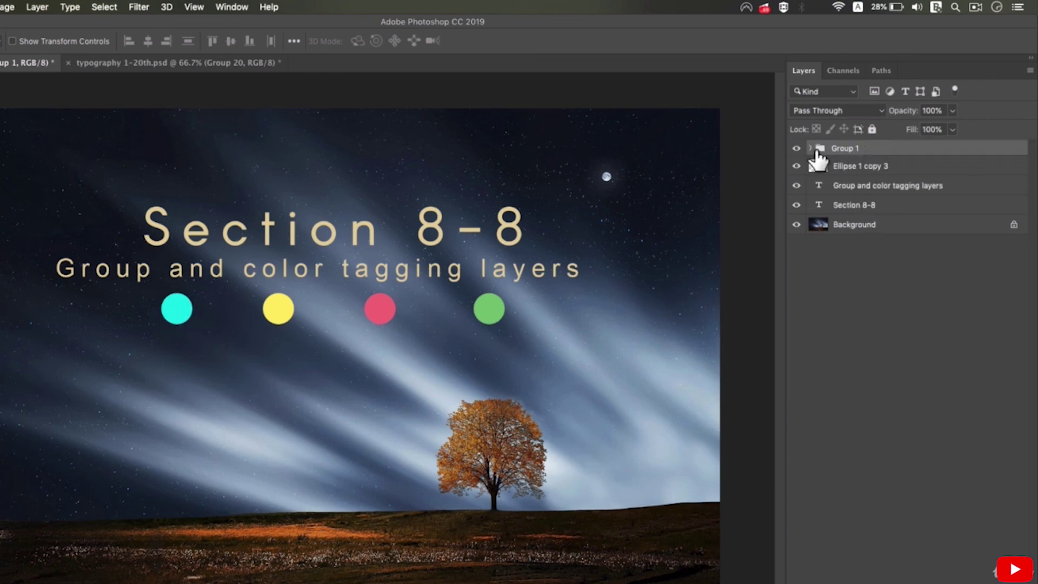
pyautogui.click(810, 148)
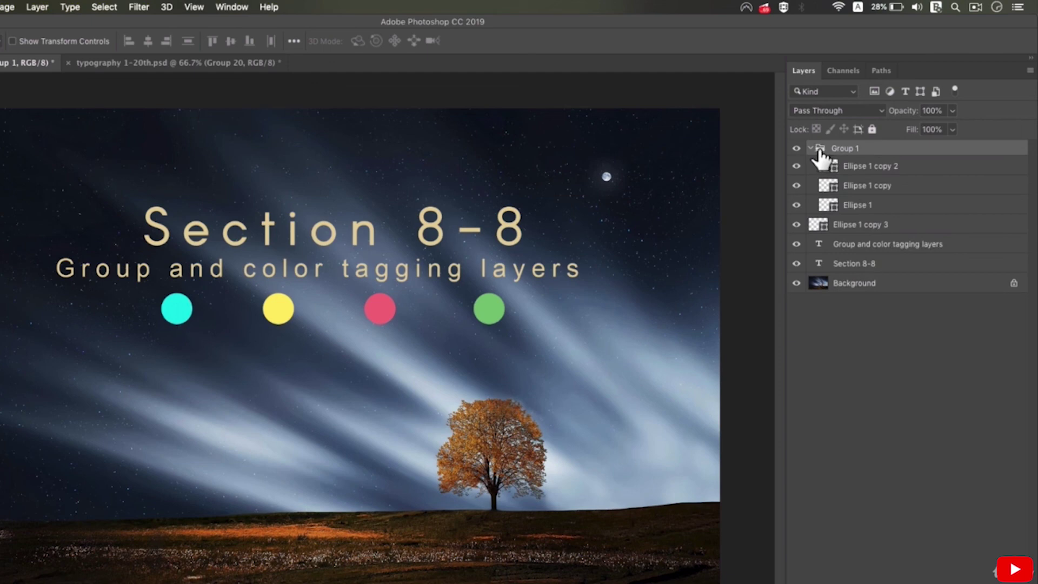
pyautogui.click(811, 148)
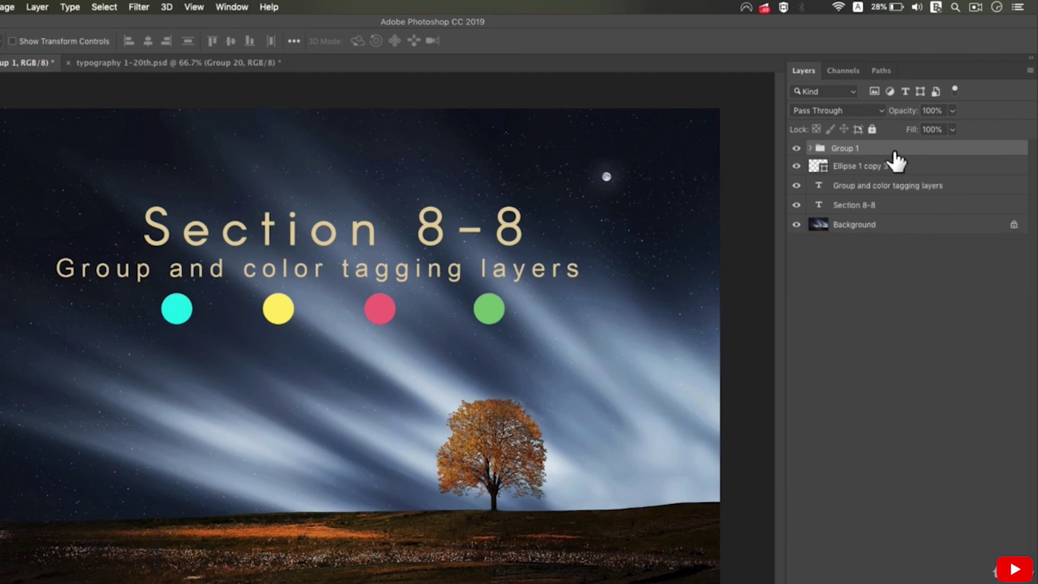
# Toggle Group 1's visibility off and on several times to see which ellipses it controls.
pyautogui.click(797, 149)
pyautogui.click(797, 149)
pyautogui.click(799, 149)
pyautogui.click(799, 149)
pyautogui.click(799, 149)
pyautogui.click(798, 149)
pyautogui.moveTo(952, 110); pyautogui.dragTo(977, 117)
# In typography 1-20th.psd, show Groups 16 and 17 and examine their contents, then hide and collapse Group 17.
pyautogui.click(222, 63)
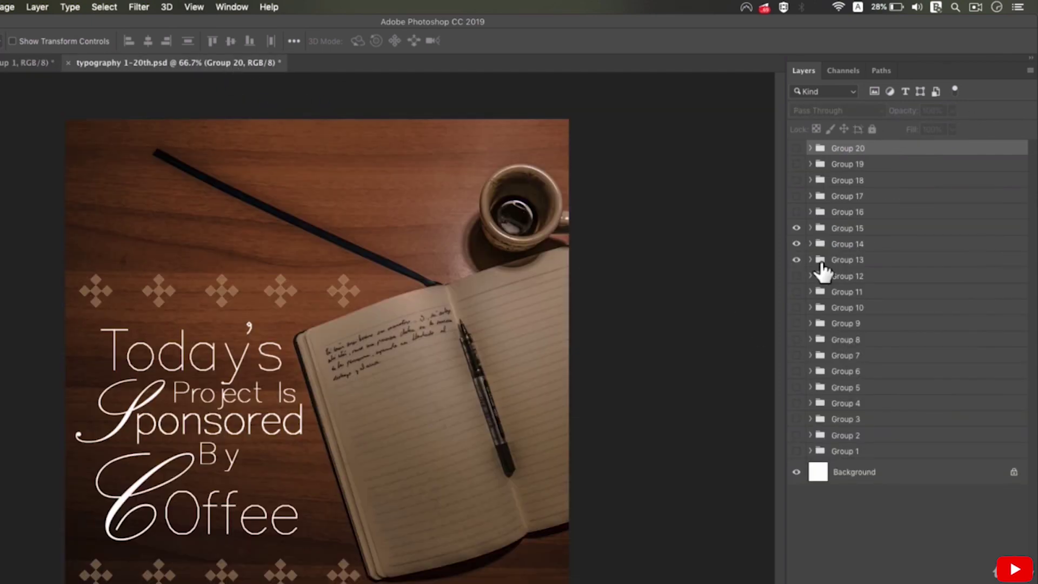
pyautogui.click(796, 211)
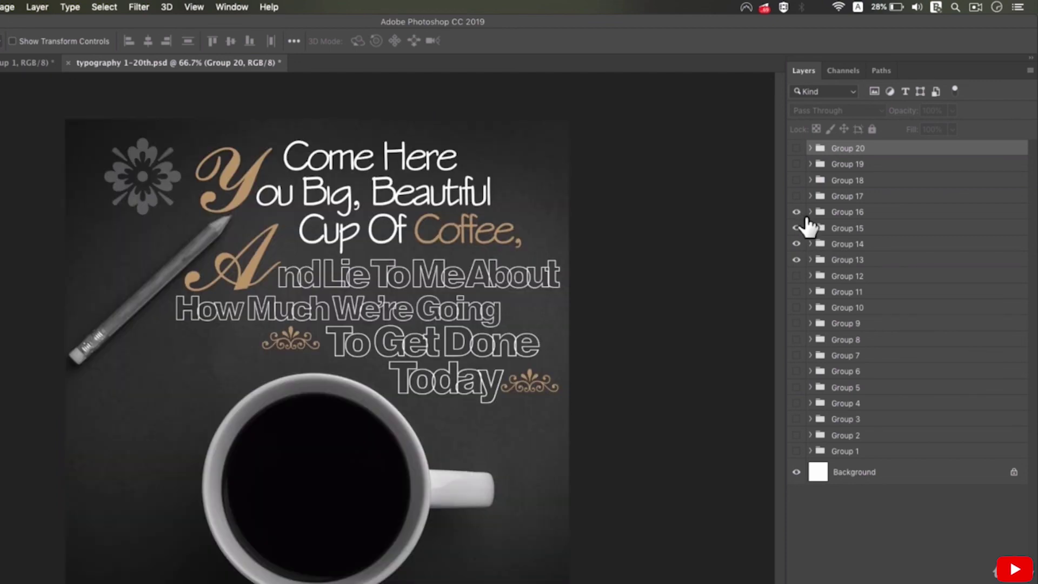
pyautogui.click(809, 212)
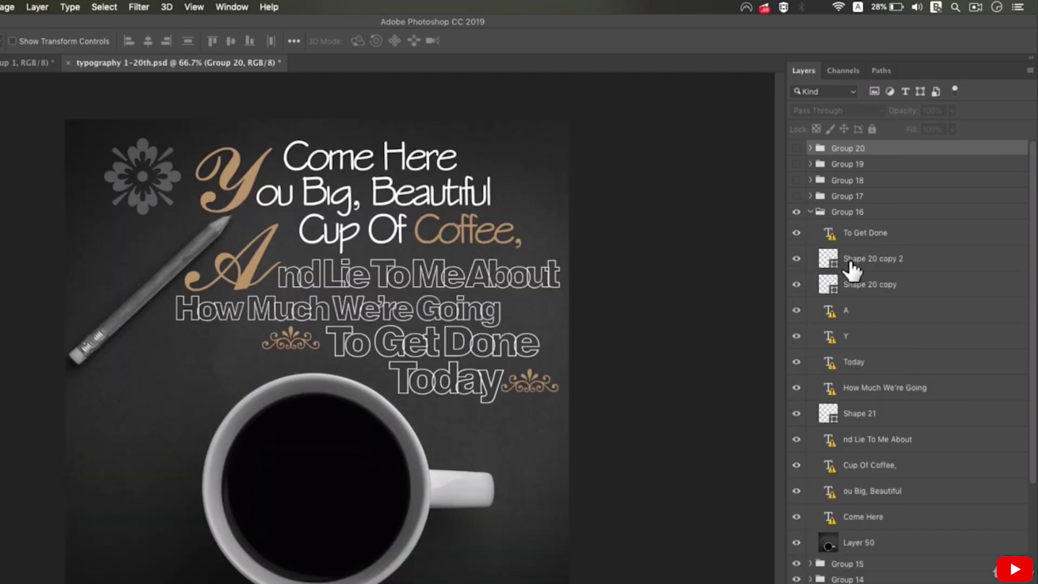
pyautogui.click(796, 196)
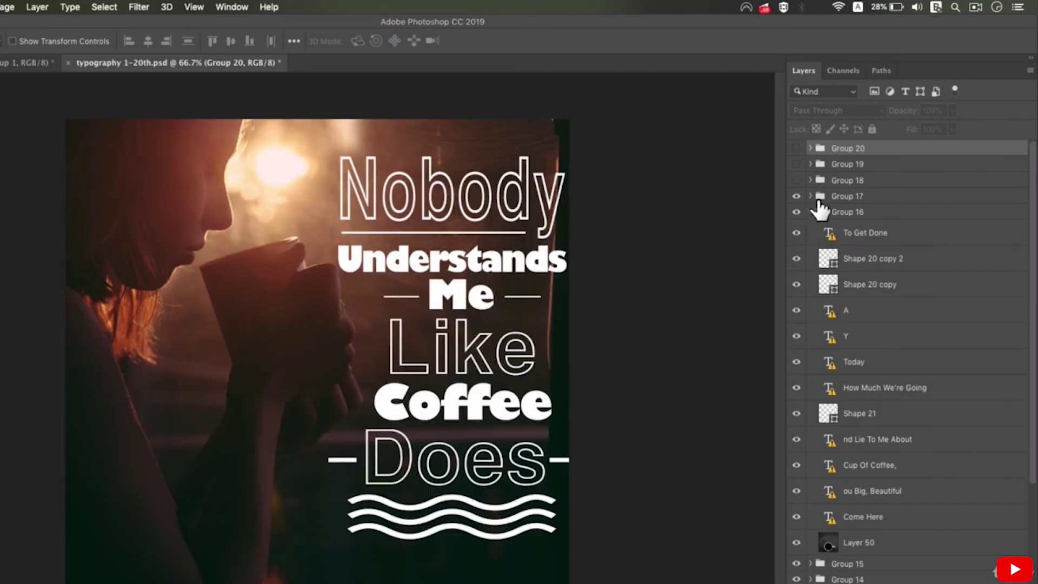
pyautogui.click(809, 196)
pyautogui.click(796, 197)
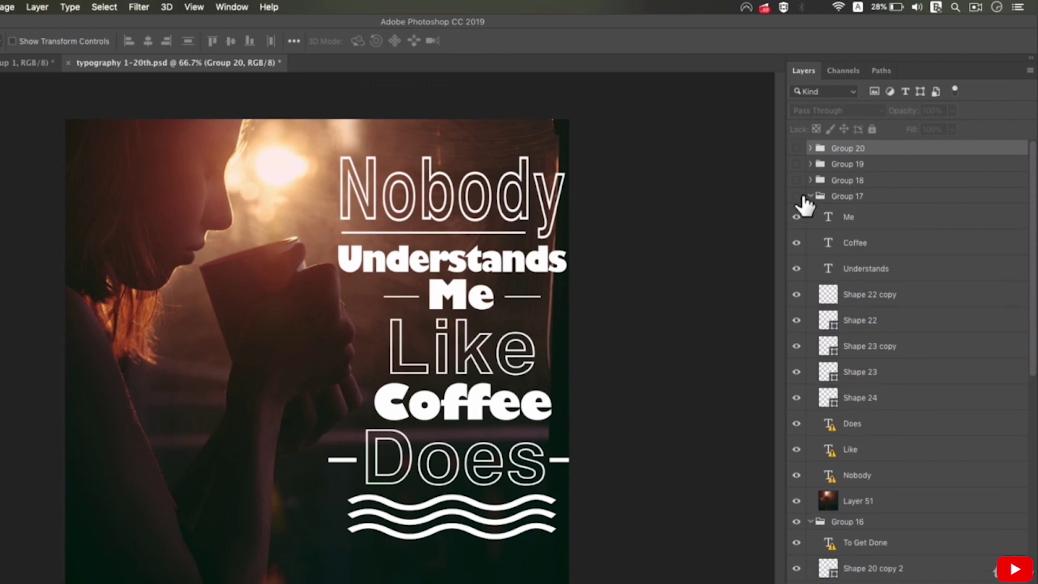
pyautogui.click(819, 197)
pyautogui.click(811, 196)
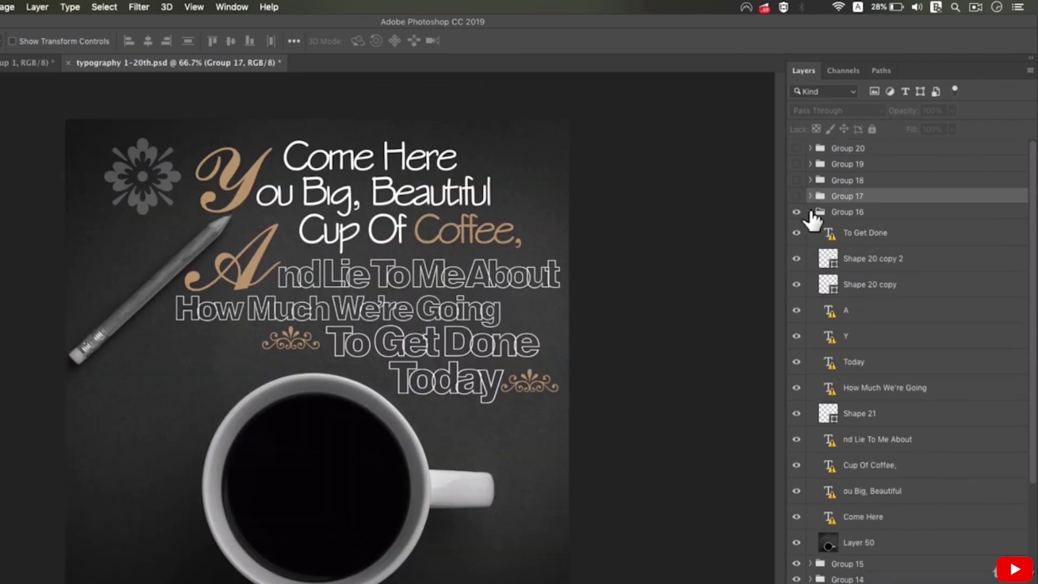
# Collapse Group 16 and hide Groups 16, 15, 14 and 13.
pyautogui.click(796, 212)
pyautogui.click(809, 211)
pyautogui.click(796, 228)
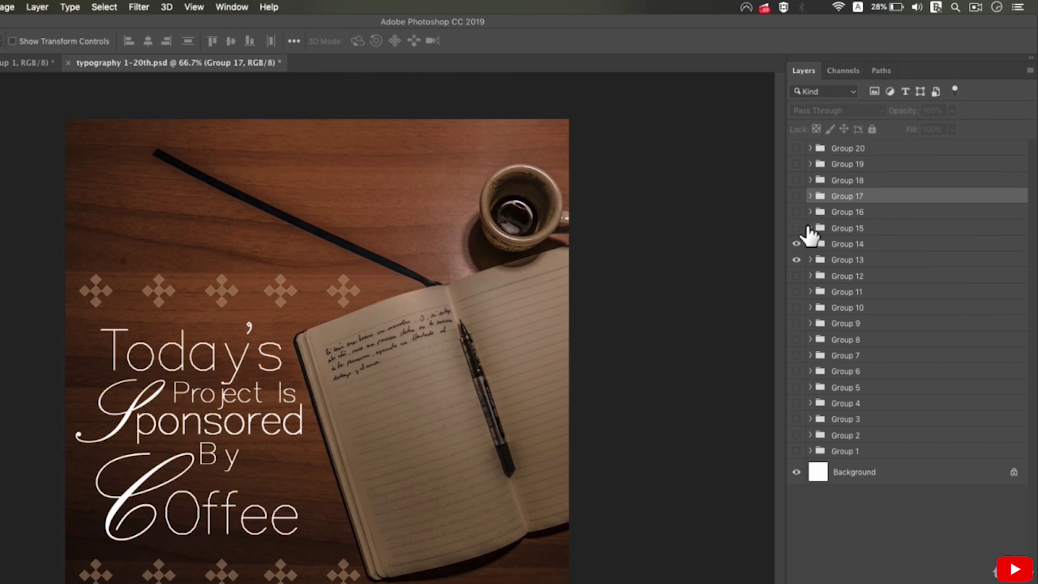
pyautogui.click(796, 244)
pyautogui.click(796, 259)
# Preview the designs in Groups 10 and 11, then show Groups 7, 8 and 9.
pyautogui.click(797, 307)
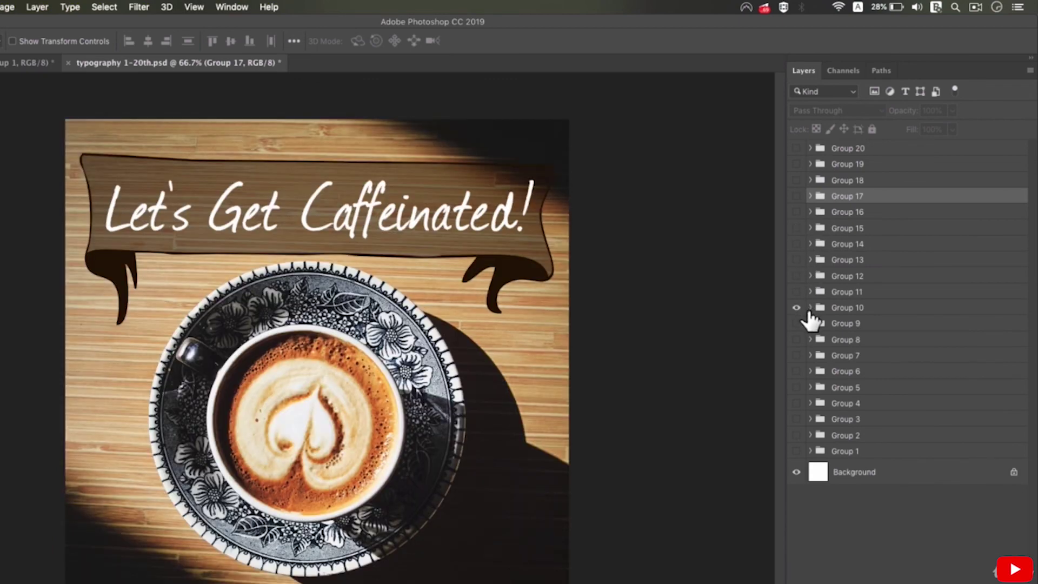
pyautogui.click(796, 291)
pyautogui.click(797, 291)
pyautogui.click(796, 307)
pyautogui.click(796, 355)
pyautogui.click(796, 339)
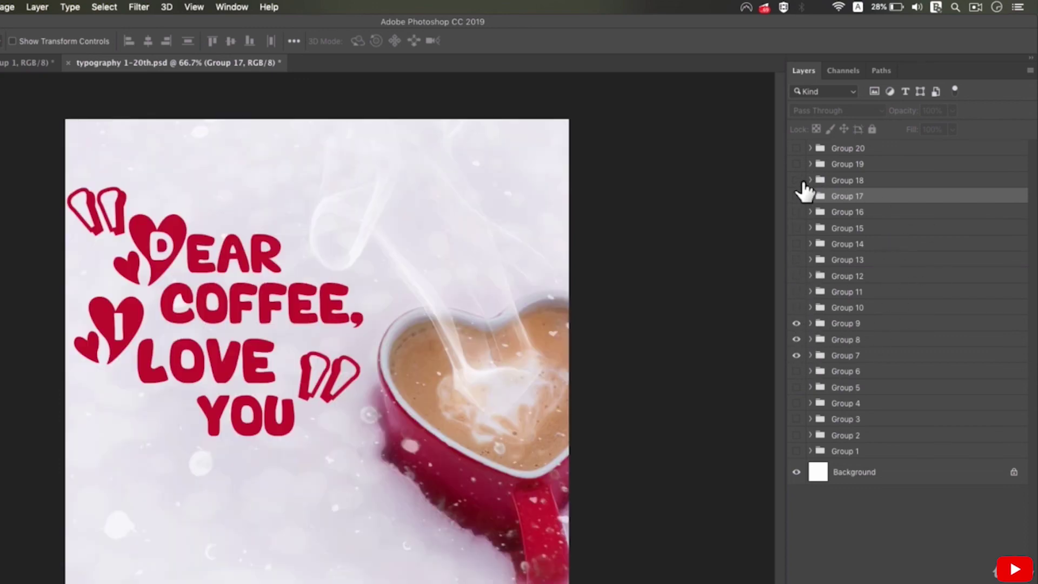
# Check the designs in Groups 18 and 19, then hide Groups 7, 8 and 9.
pyautogui.click(796, 180)
pyautogui.click(796, 180)
pyautogui.click(796, 164)
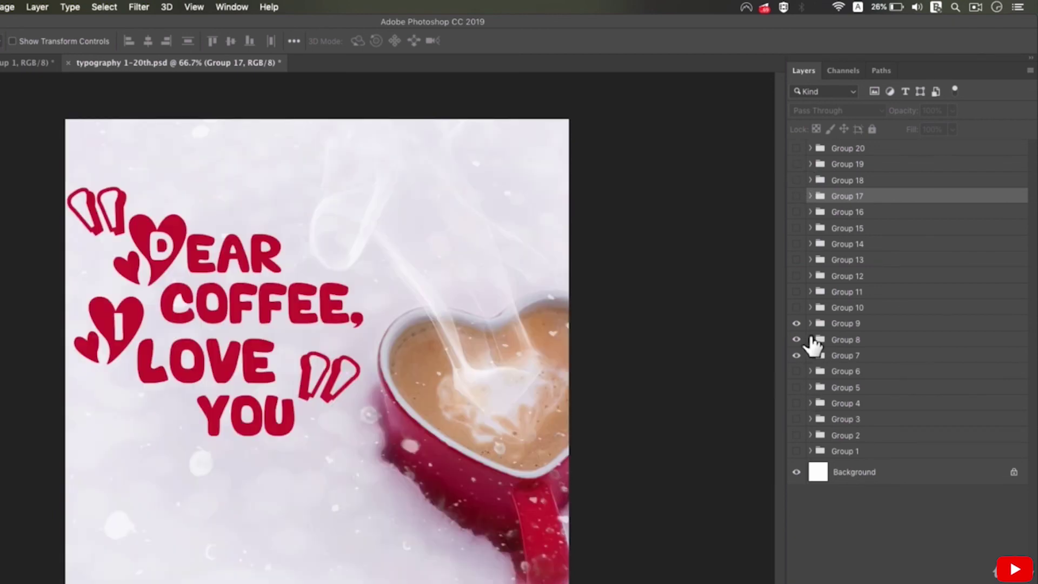
pyautogui.moveTo(797, 323); pyautogui.dragTo(797, 354)
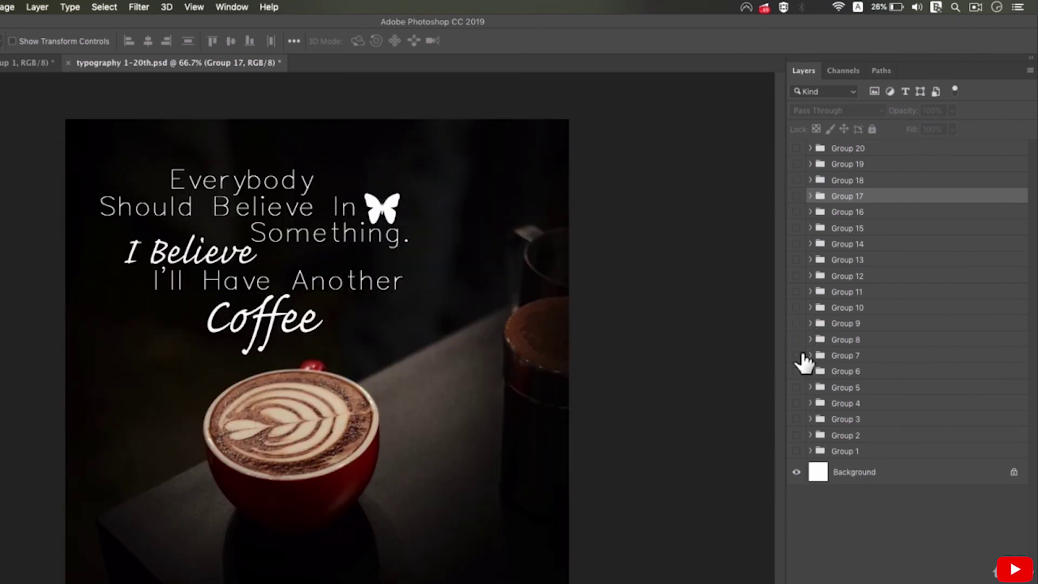
# Preview the designs in Groups 3 and 4, then show Group 2 and briefly expand it to examine its layers.
pyautogui.click(798, 419)
pyautogui.click(797, 403)
pyautogui.click(796, 404)
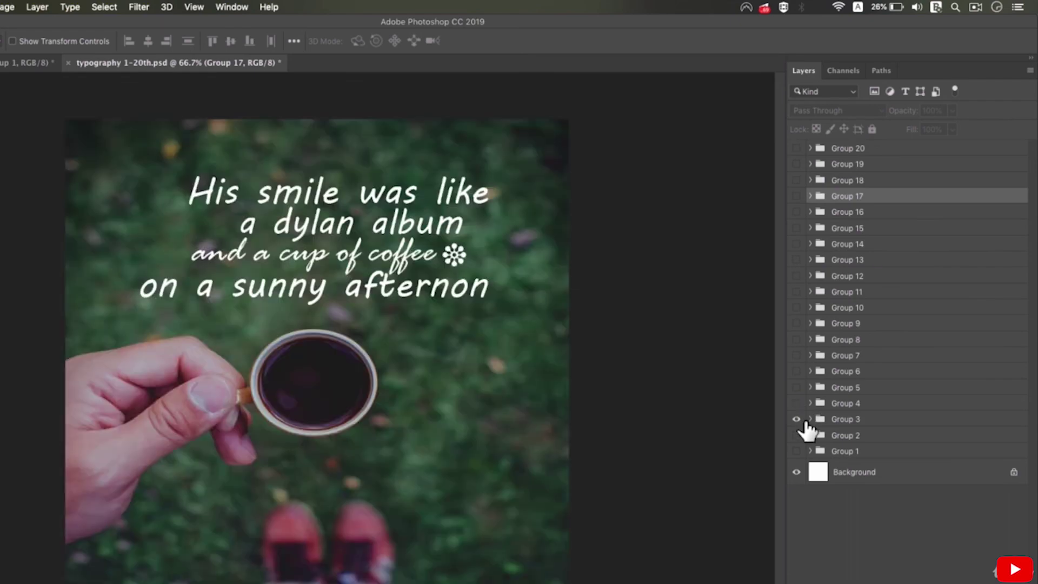
pyautogui.click(796, 419)
pyautogui.click(796, 435)
pyautogui.click(811, 435)
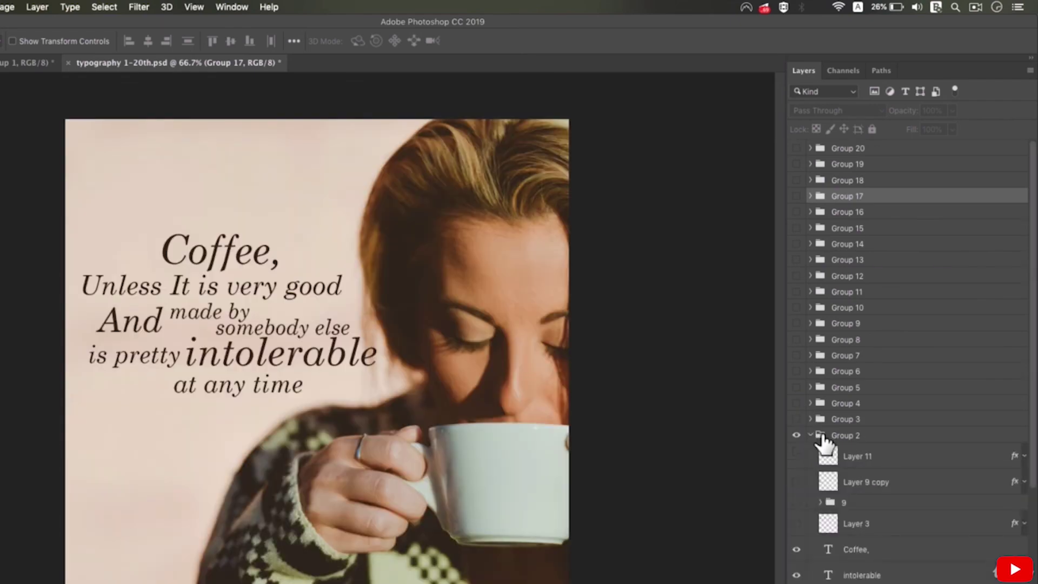
pyautogui.click(811, 436)
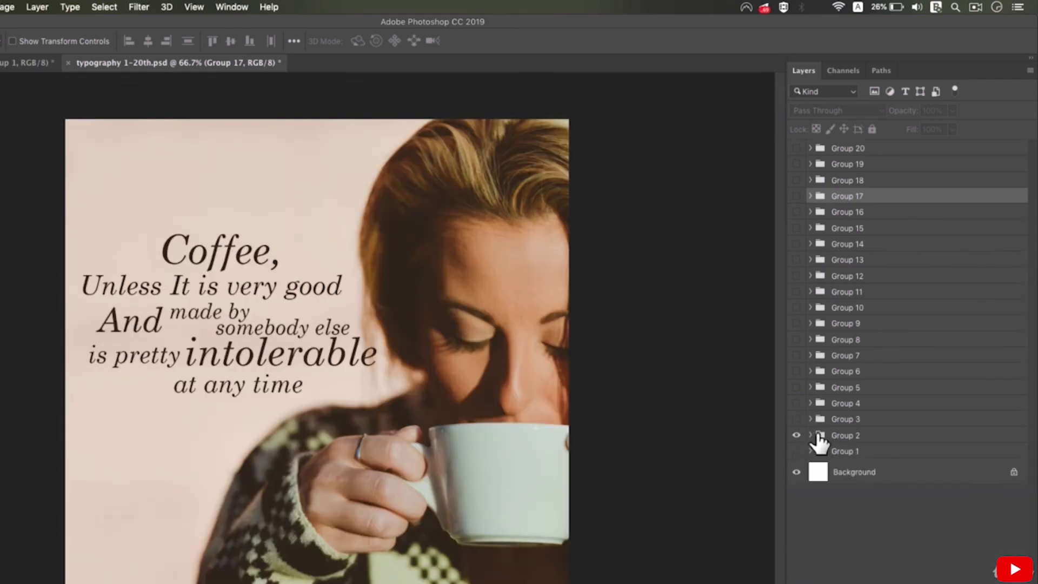
# Return to S08-08-image.jpg and color-tag the Ellipse 1 copy 3 layer red.
pyautogui.click(29, 63)
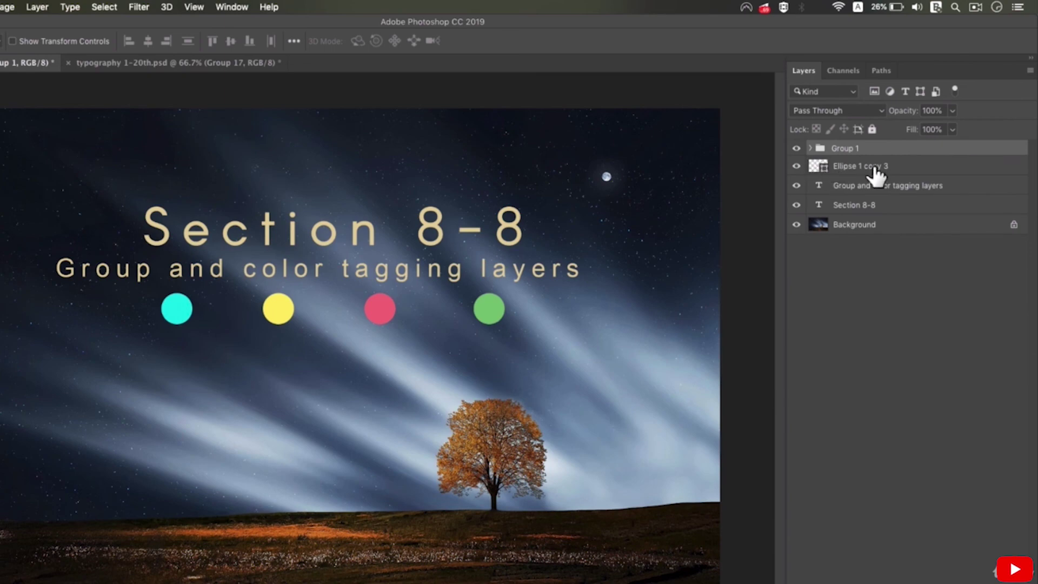
pyautogui.click(913, 172)
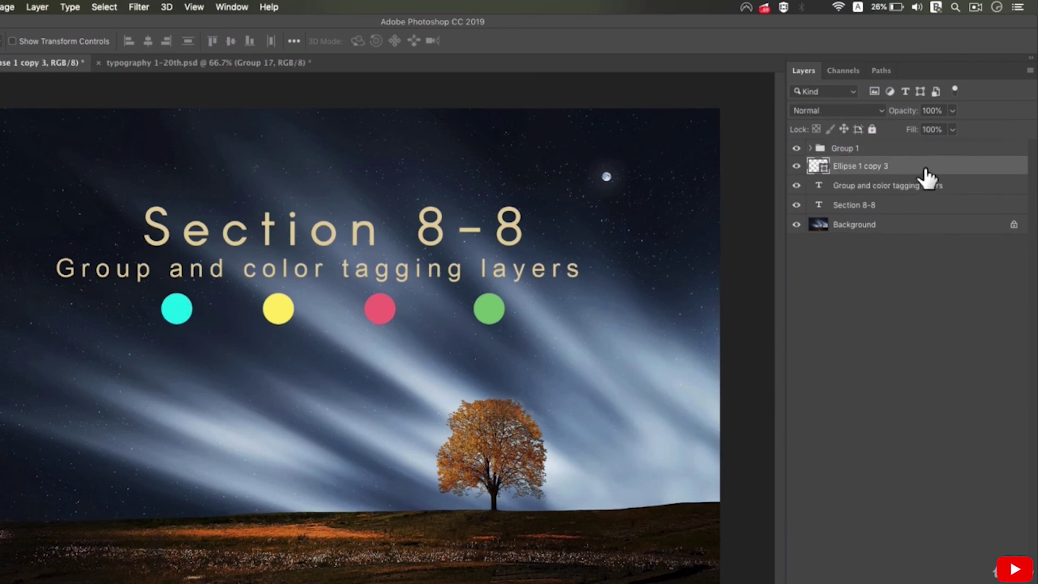
pyautogui.rightClick(926, 172)
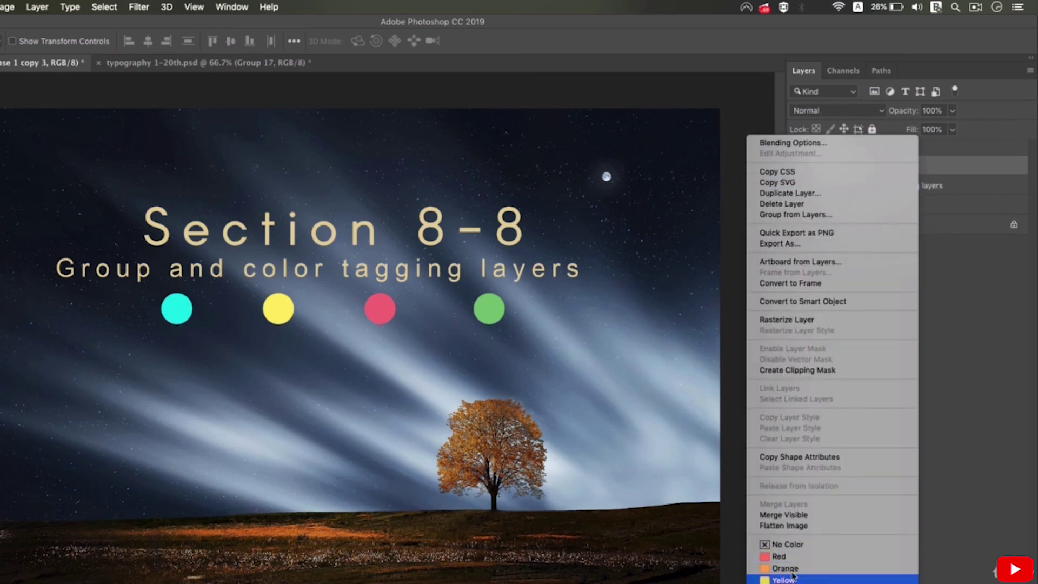
pyautogui.click(779, 557)
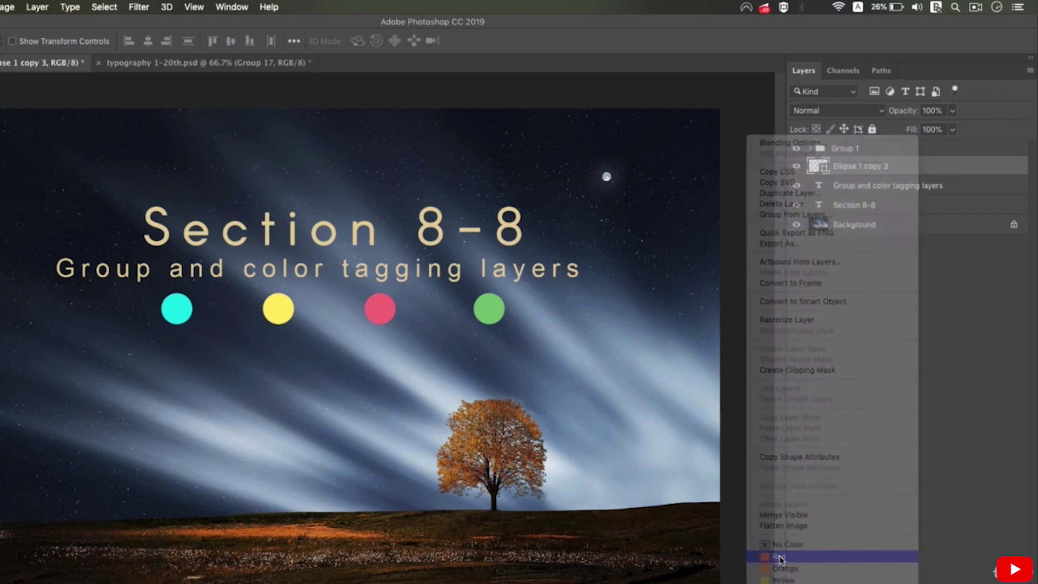
# Color-tag the Section 8-8 text layer blue.
pyautogui.click(867, 208)
pyautogui.rightClick(862, 207)
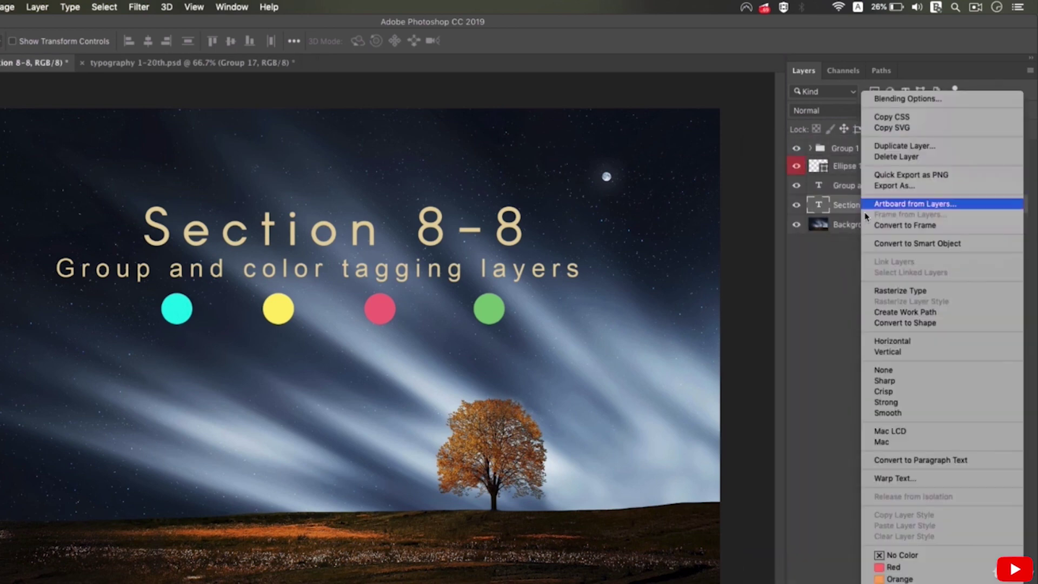
pyautogui.click(895, 583)
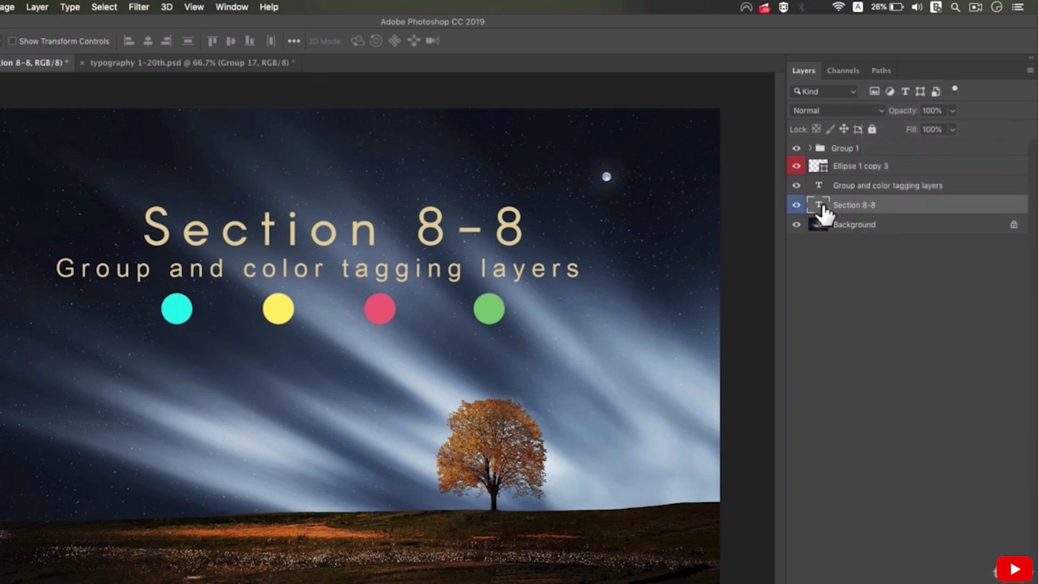
# Expand Group 1 and remove the color tag from the Ellipse 1 copy 3 layer.
pyautogui.click(809, 148)
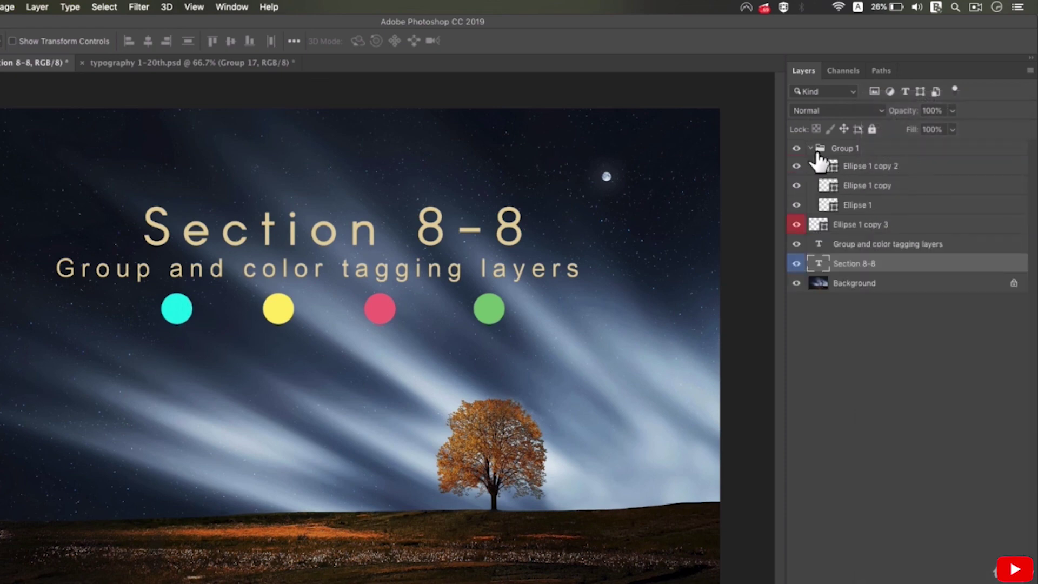
pyautogui.click(919, 228)
pyautogui.rightClick(913, 224)
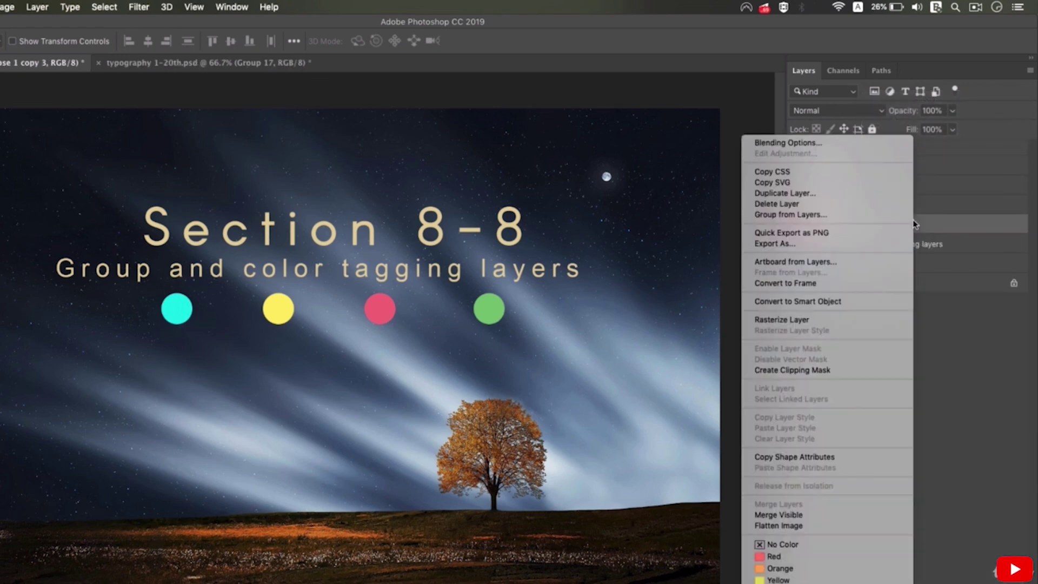
pyautogui.click(778, 544)
# Color-tag the Section 8-8 and Group and color tagging layers text layers red, then collapse Group 1.
pyautogui.click(893, 267)
pyautogui.rightClick(893, 266)
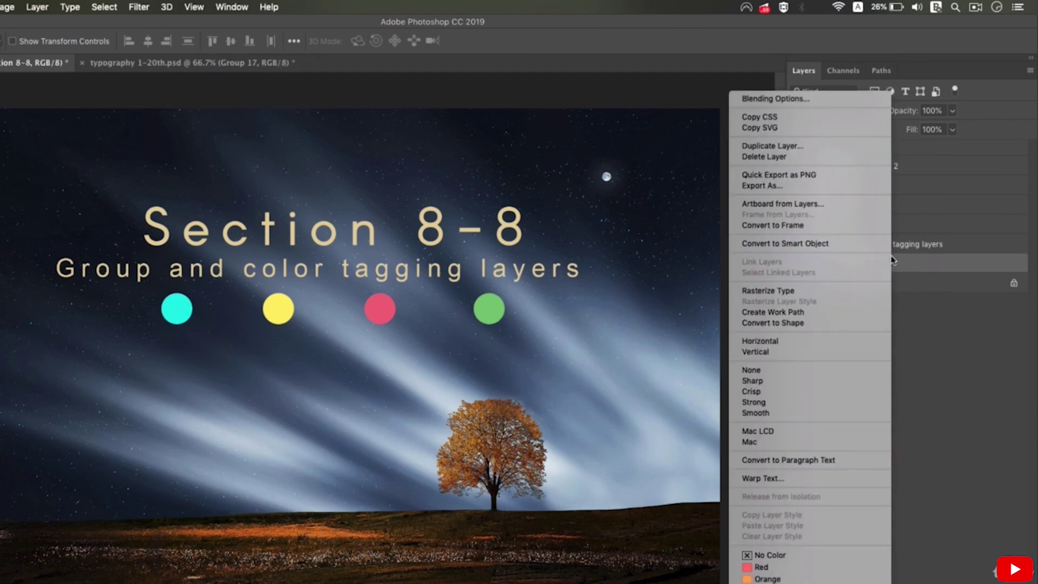
pyautogui.click(773, 577)
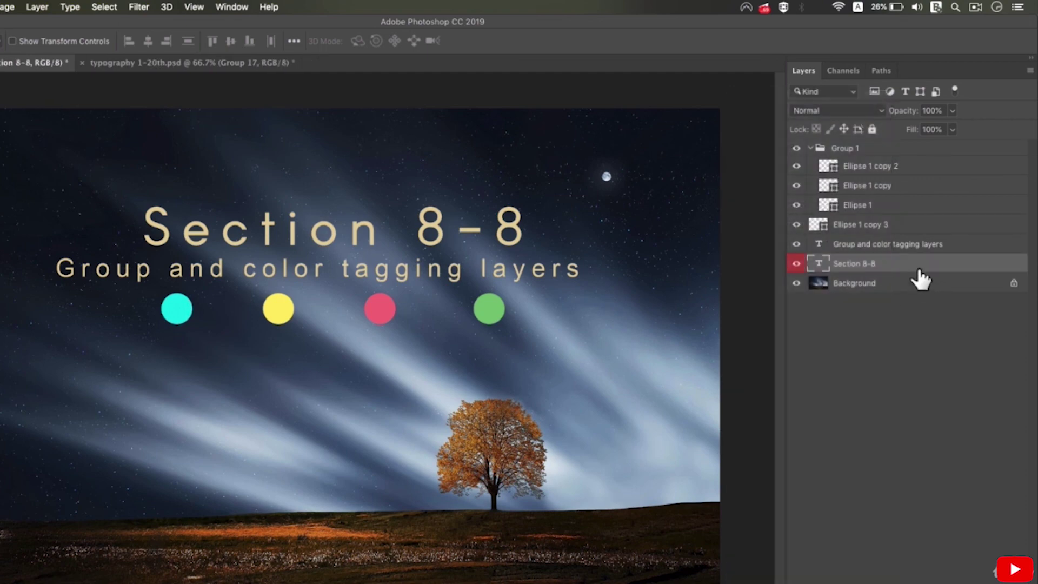
pyautogui.click(915, 249)
pyautogui.rightClick(909, 246)
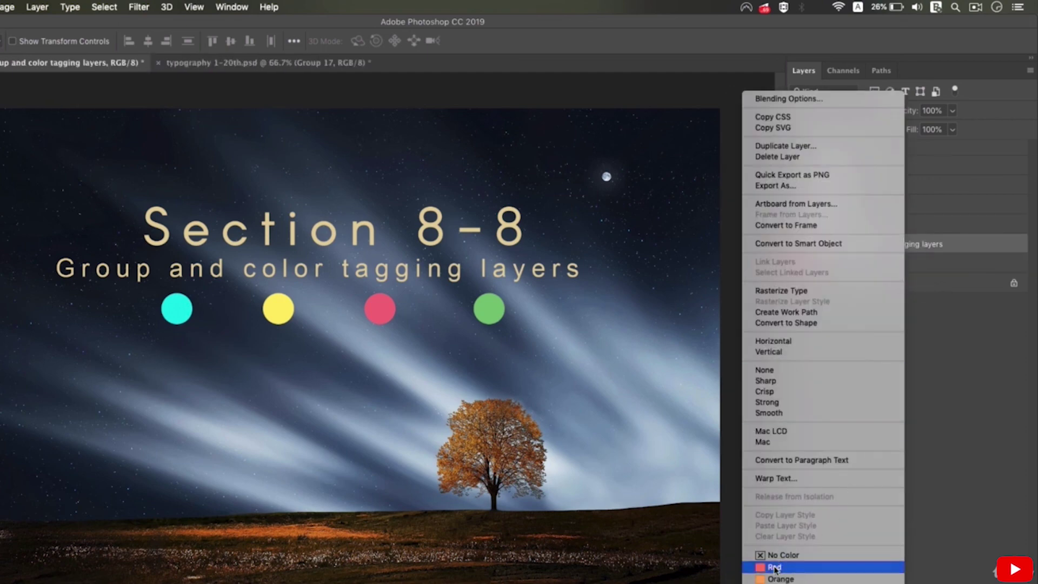
pyautogui.click(774, 568)
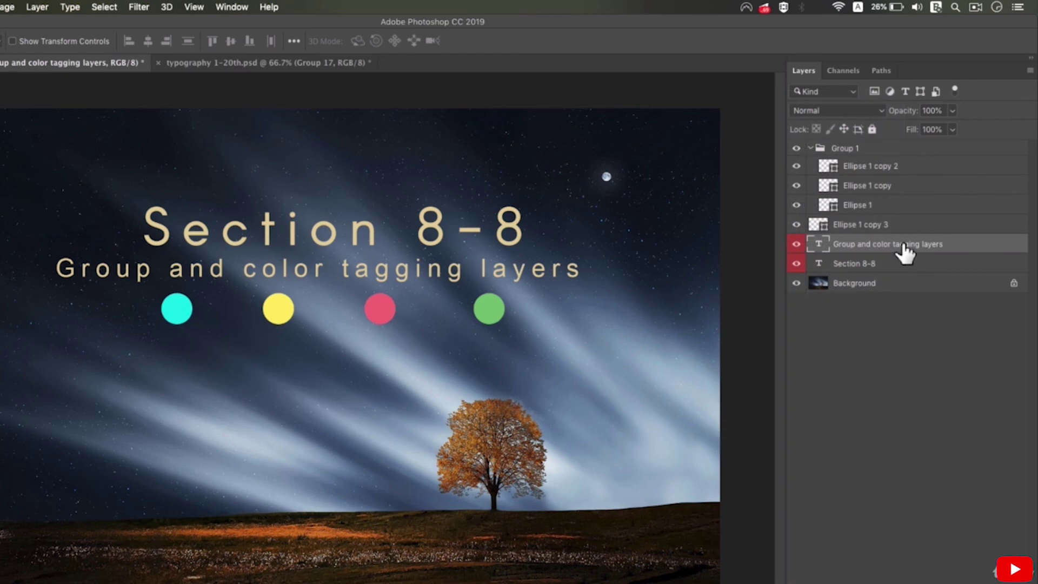
pyautogui.click(810, 148)
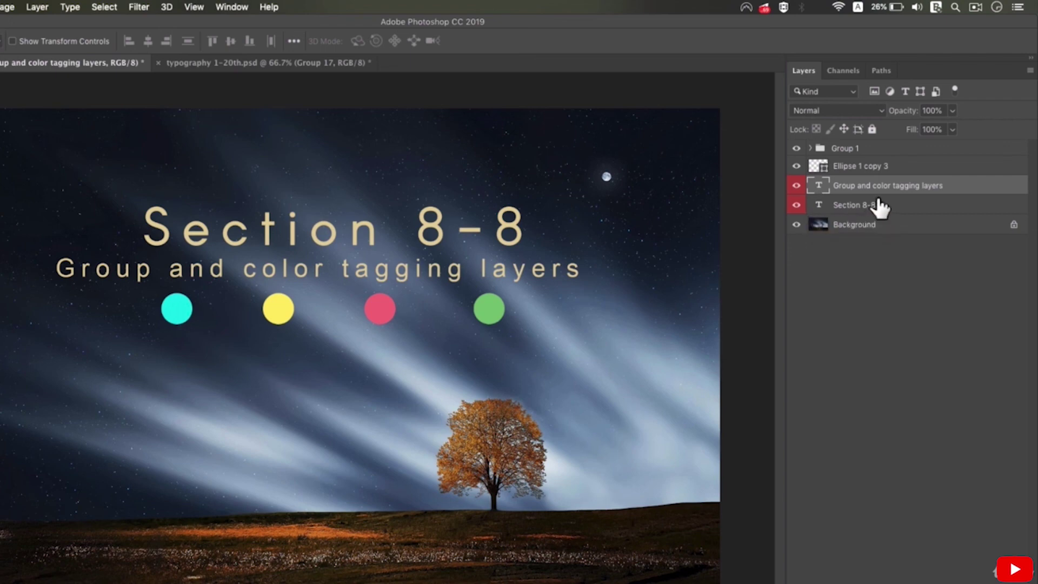
# In typography 1-20th.psd, expand Group 2 and briefly open Groups 6 and 7 to examine their layers.
pyautogui.click(302, 64)
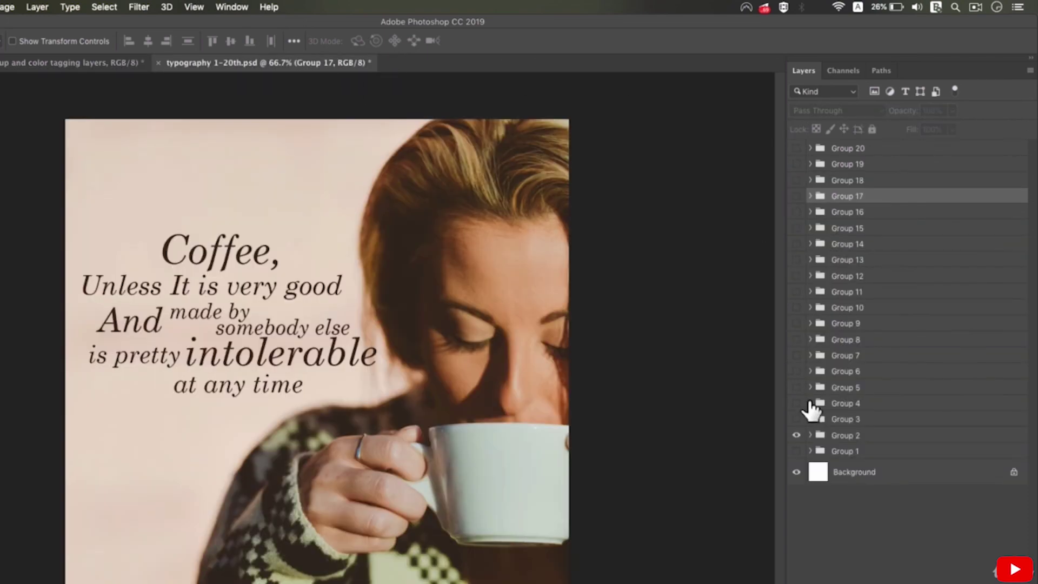
pyautogui.click(811, 435)
pyautogui.scroll(-3, 862, 394)
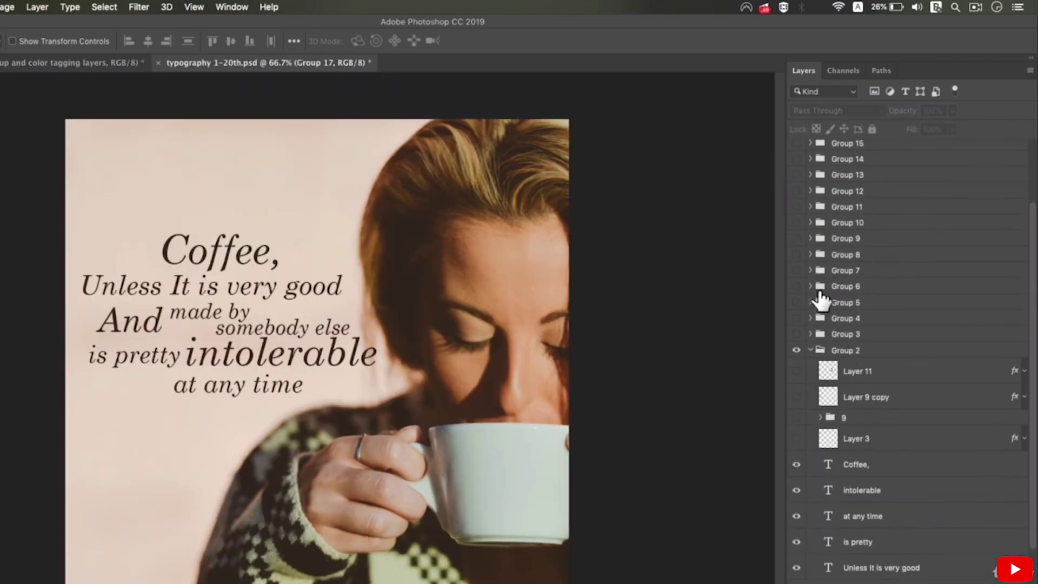
pyautogui.click(811, 285)
pyautogui.click(810, 270)
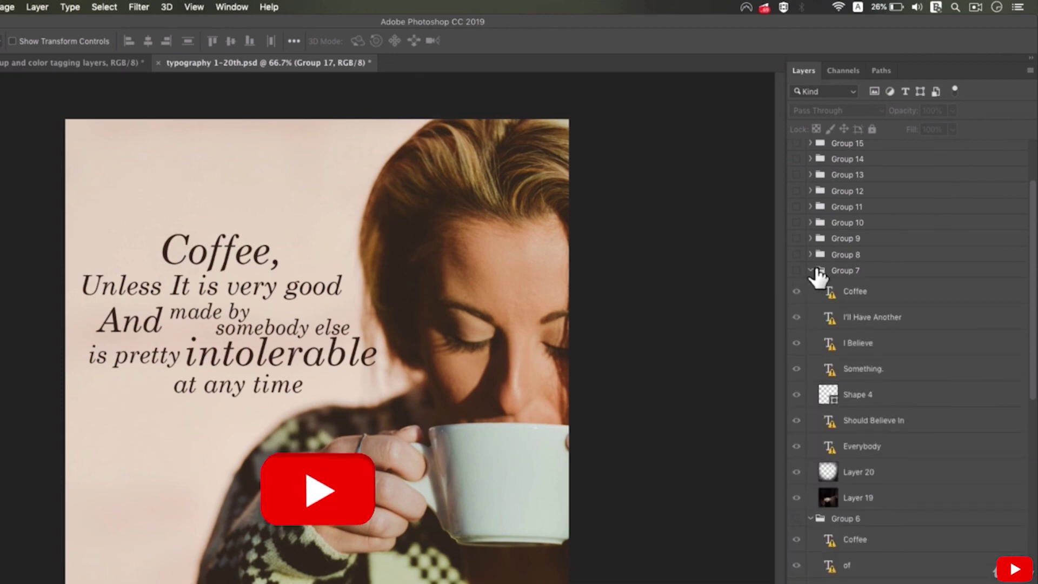
pyautogui.click(811, 270)
pyautogui.click(810, 286)
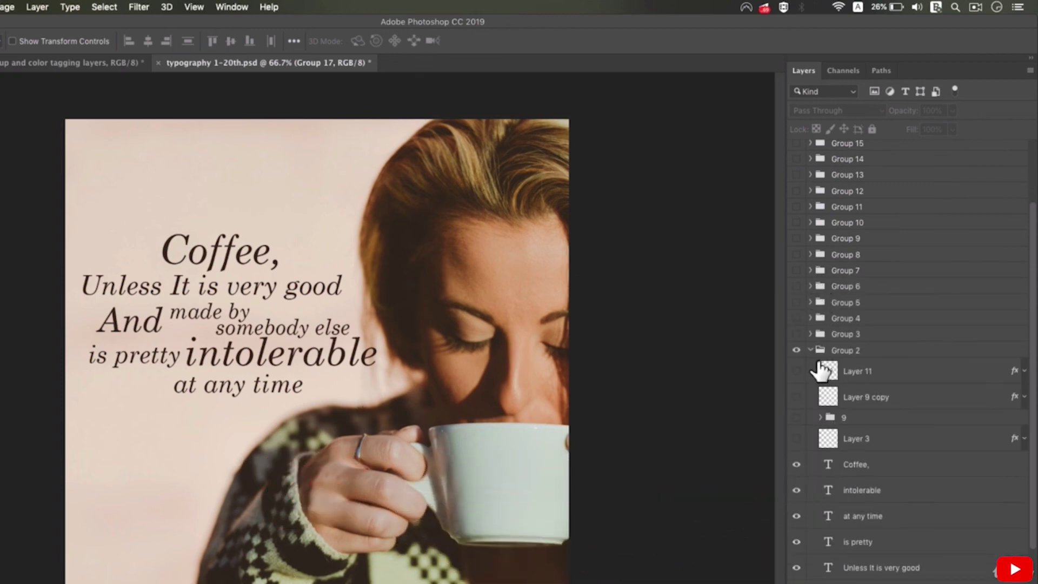